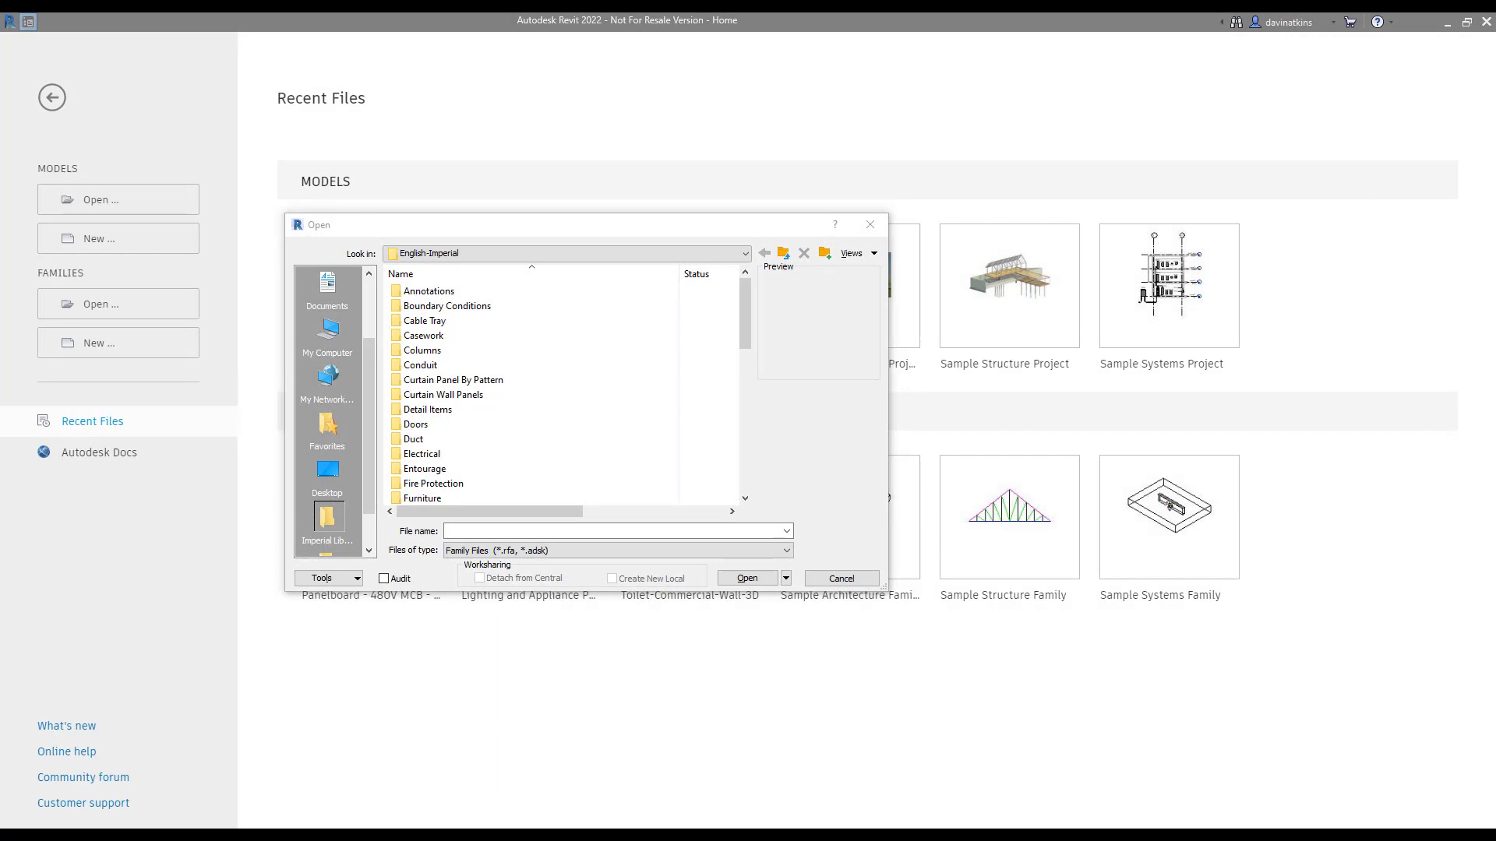
Step: Open the Lighting and Appliance Panelboard - 480V MCB - Surface family from Electrical > MEP > Electric Power > Distribution
double_click(421, 453)
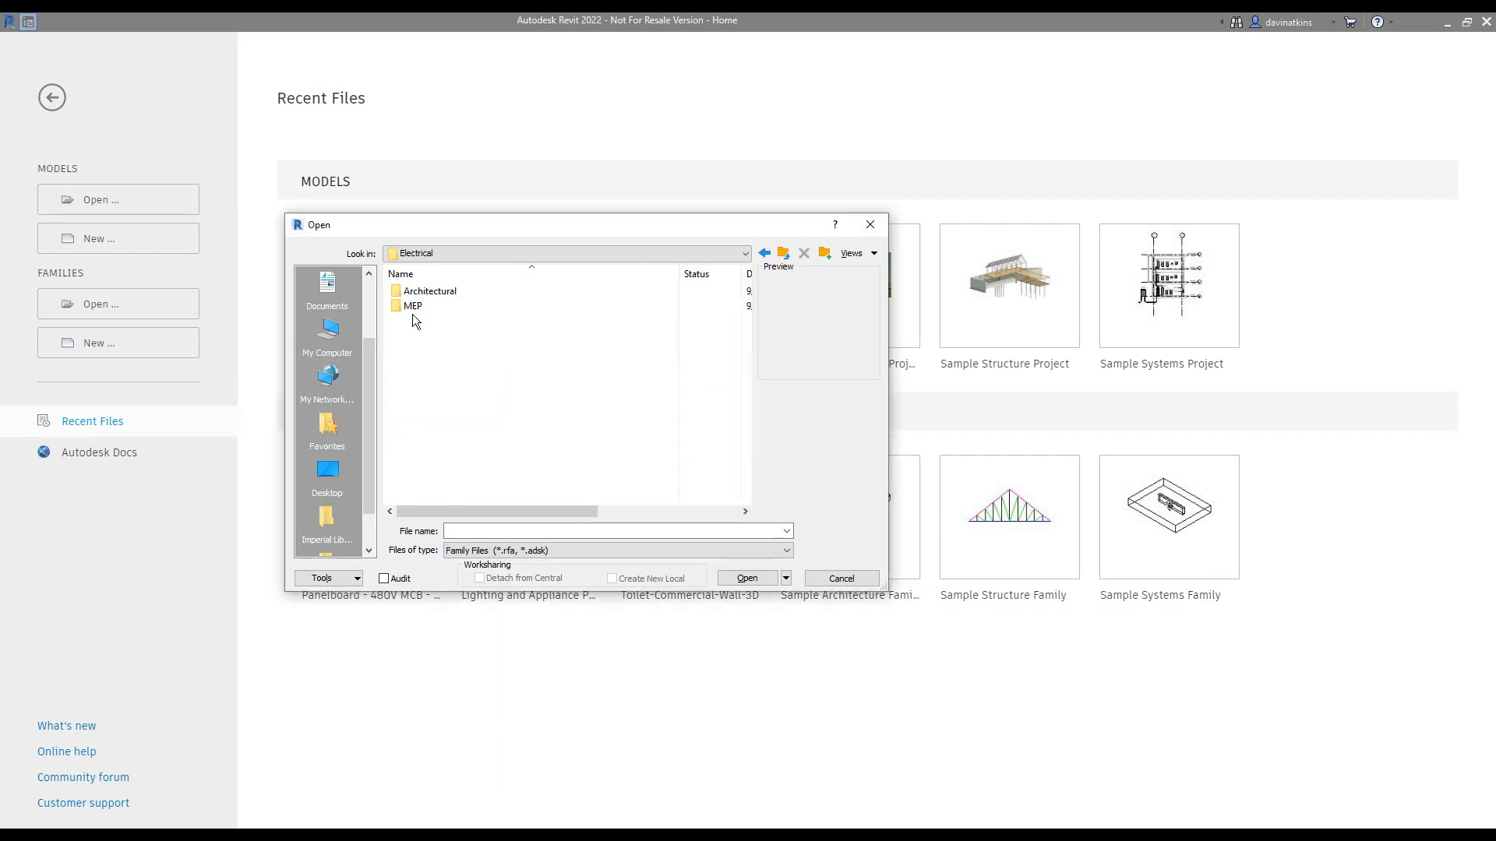
double_click(413, 310)
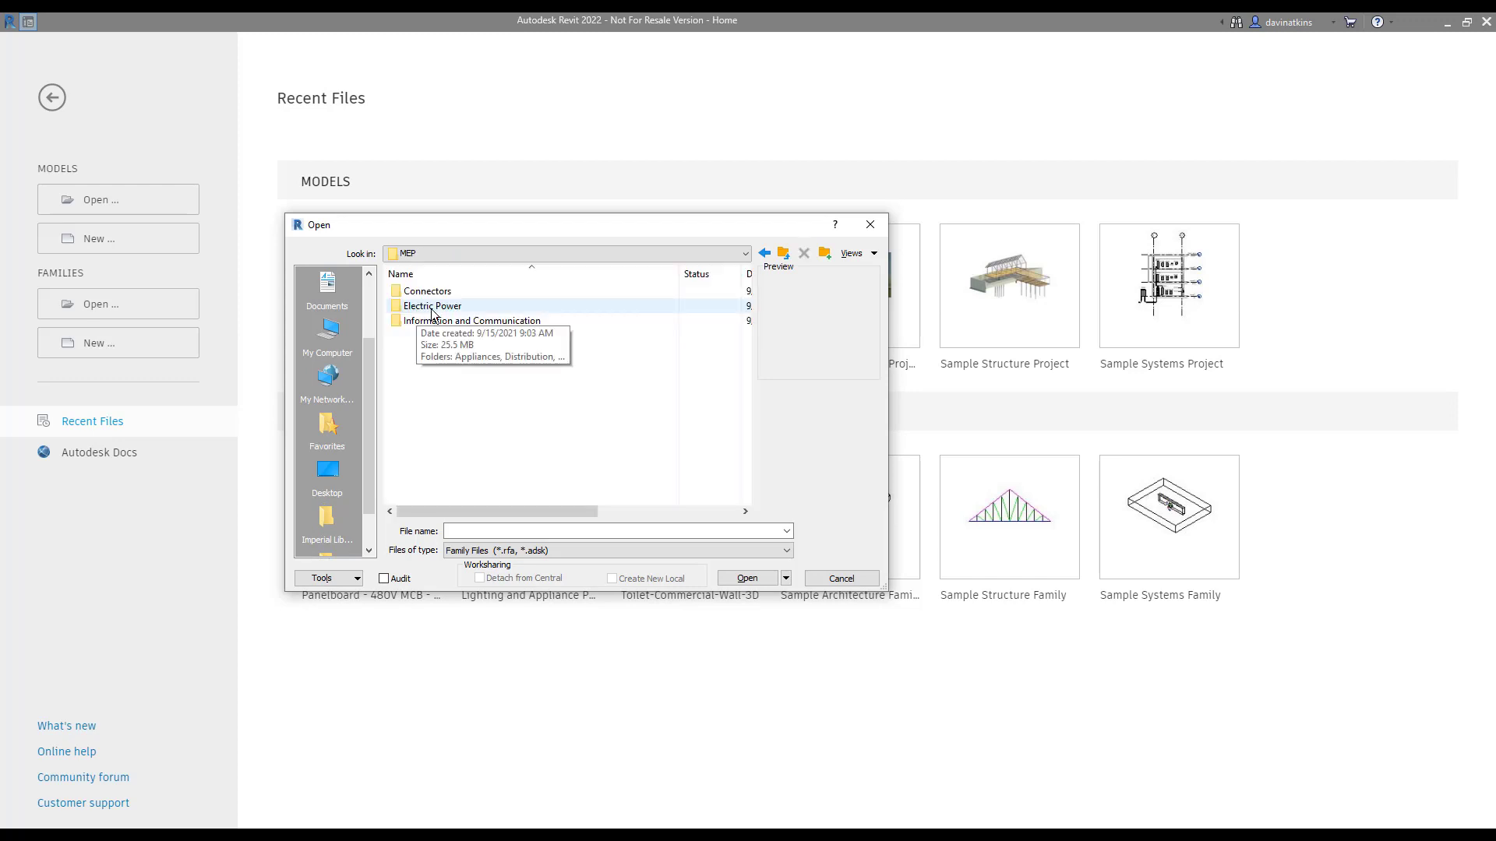
double_click(432, 307)
double_click(437, 307)
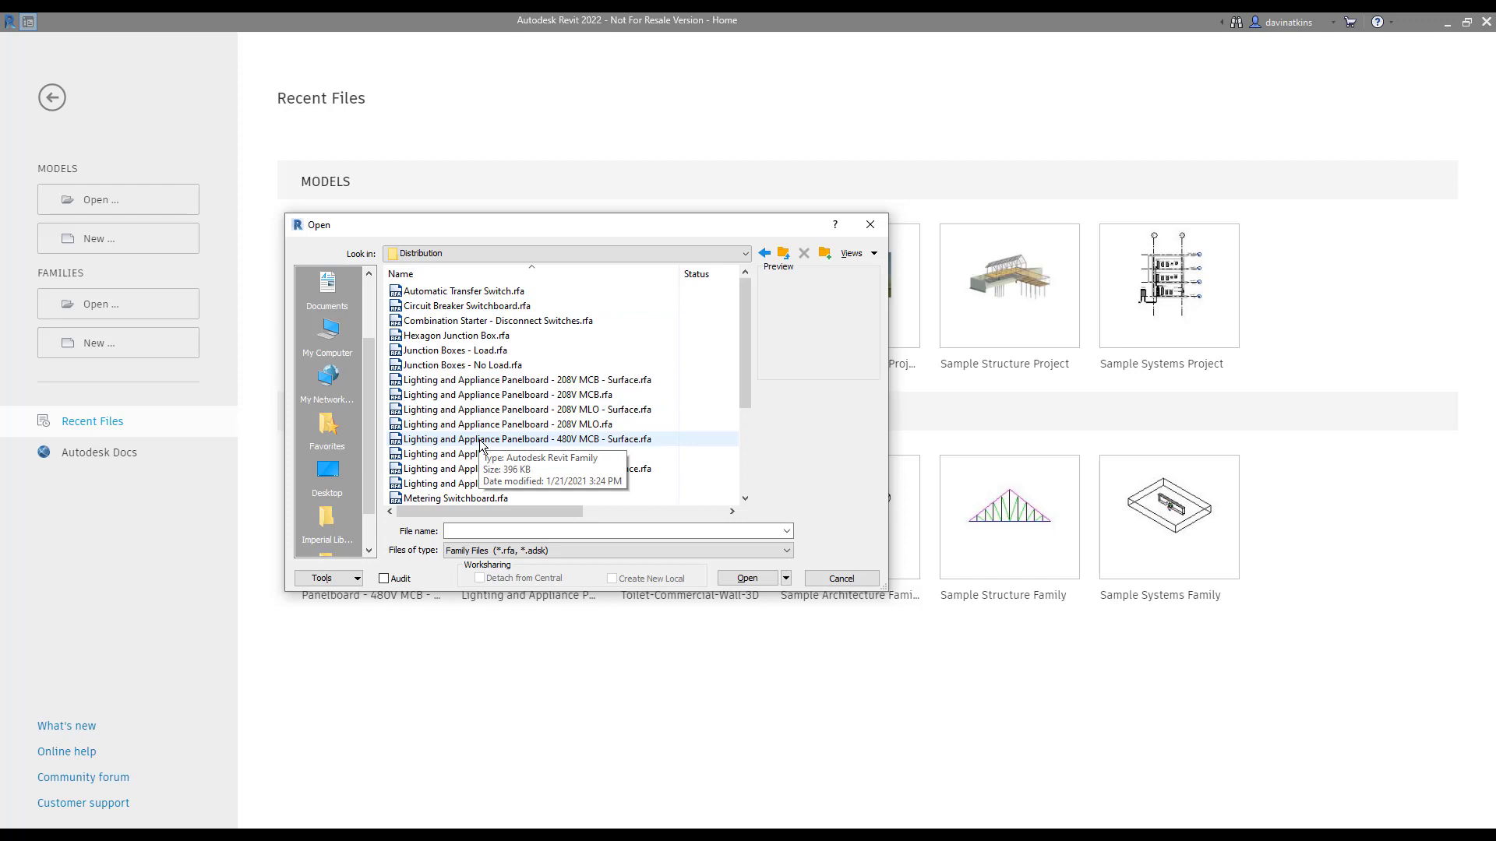
click(481, 440)
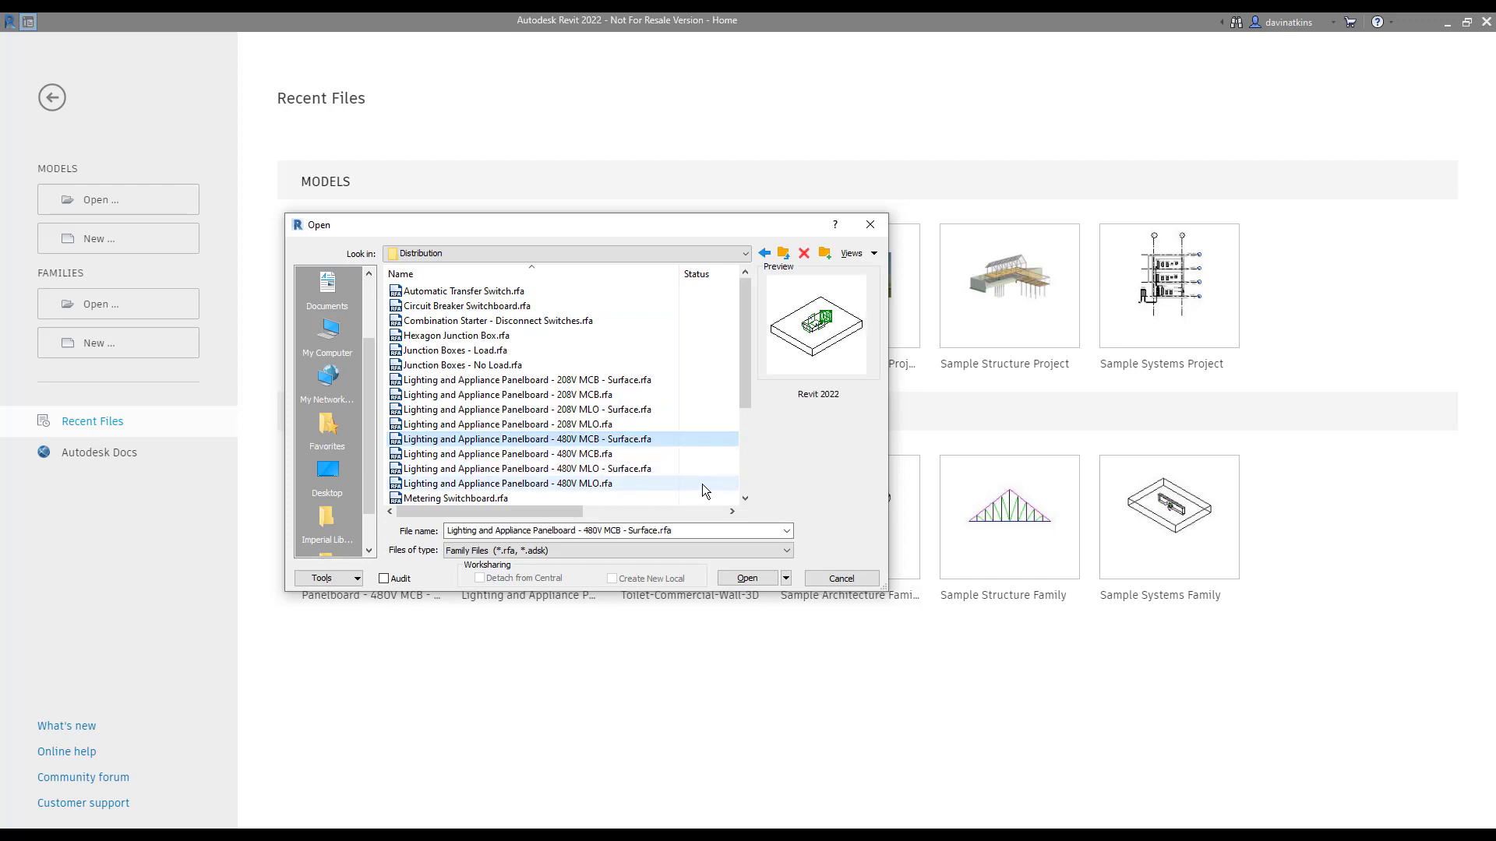
click(747, 578)
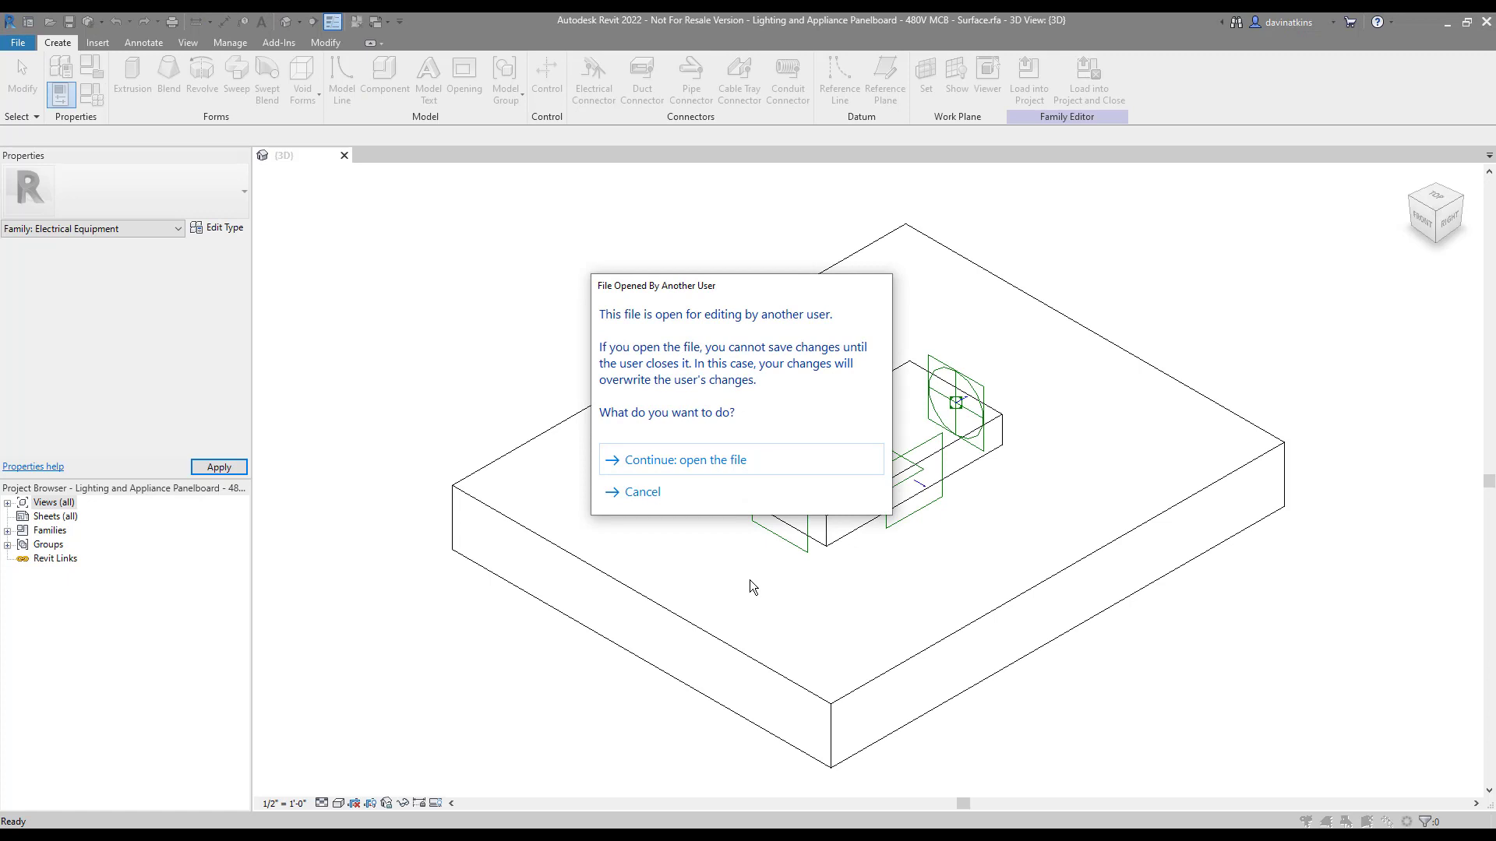
Step: Save the family as 'Panelboard - 480V MCB - Surface - with Clearance' in the Electrical folder
click(702, 461)
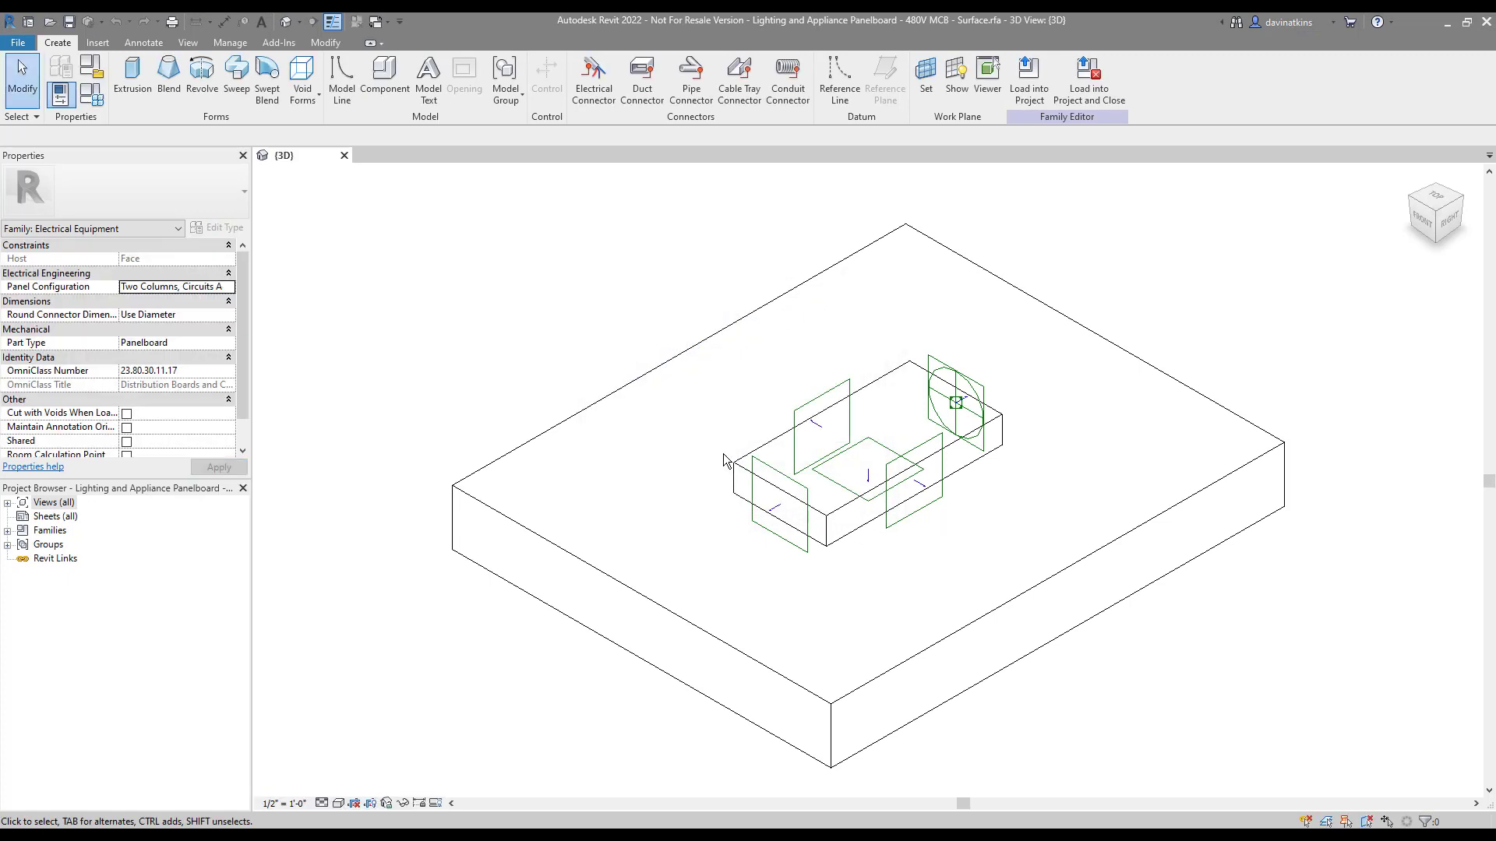
key(ctrl+shift+s)
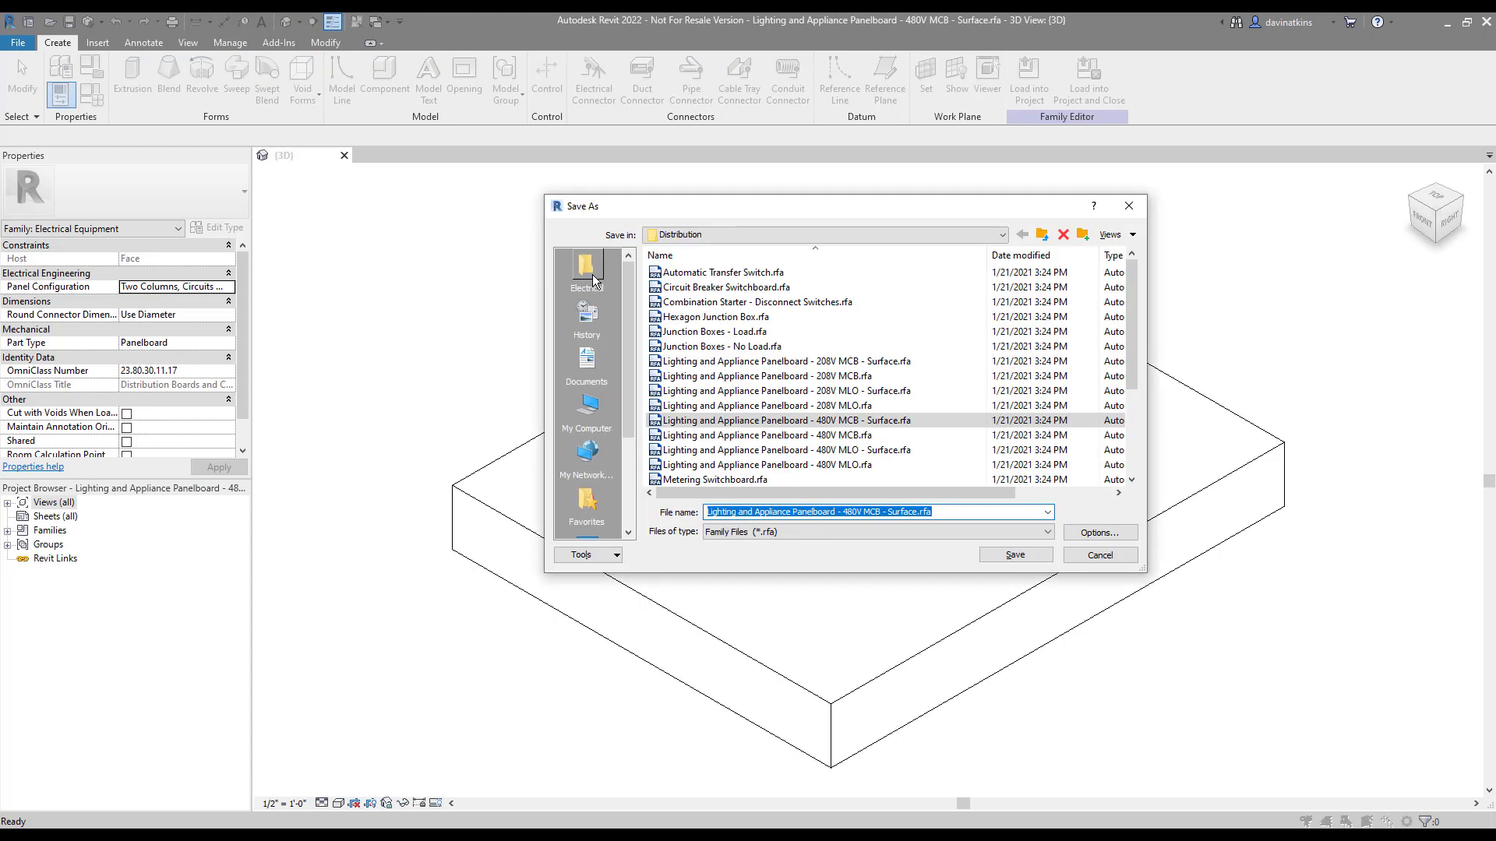
click(587, 269)
triple_click(802, 508)
click(792, 511)
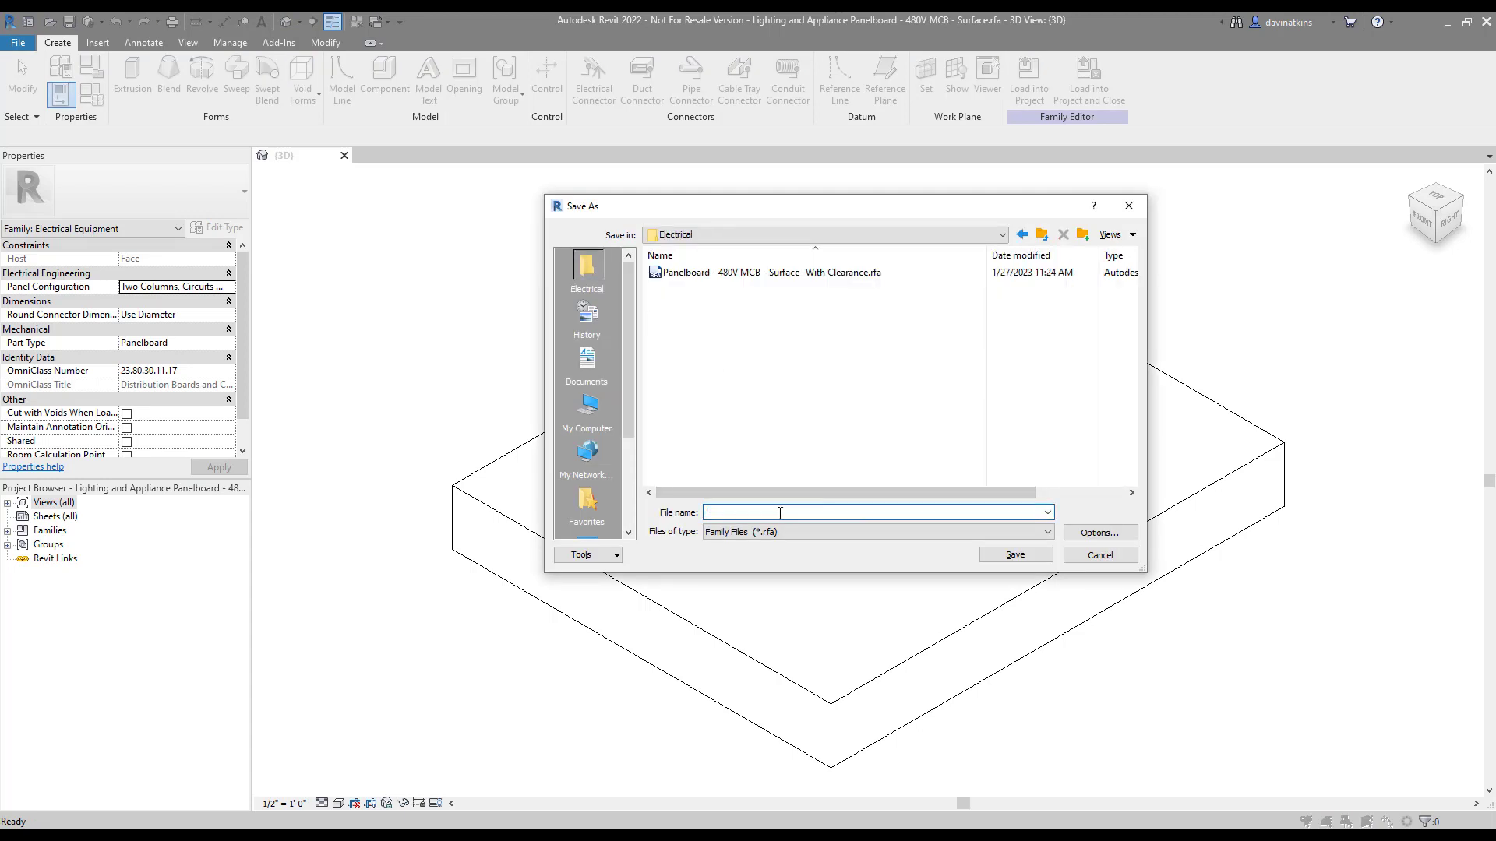
drag(792, 511, 633, 518)
key(Delete)
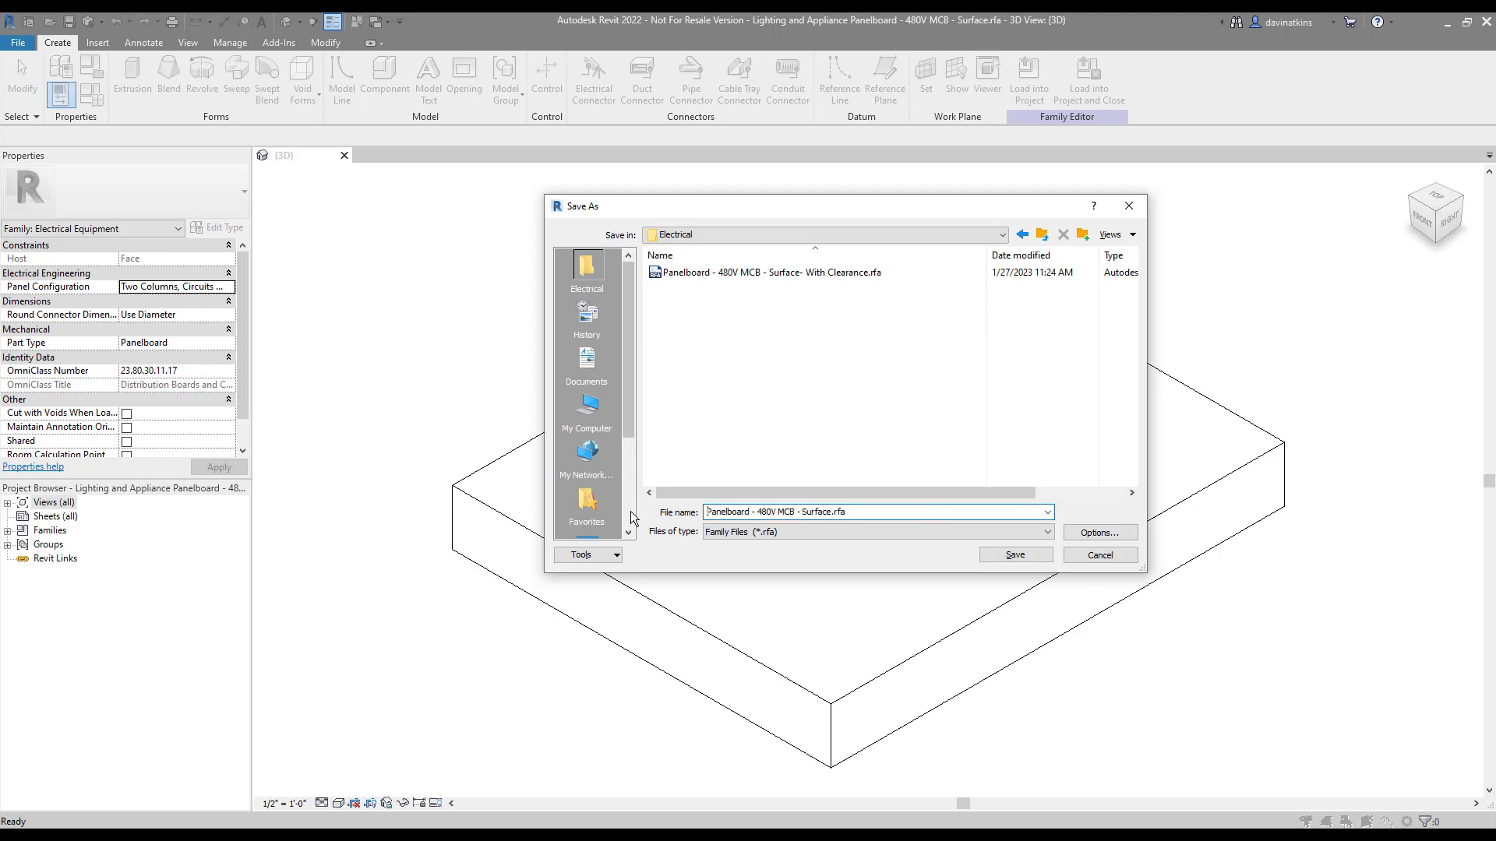
text(- with Clearance)
key(Return)
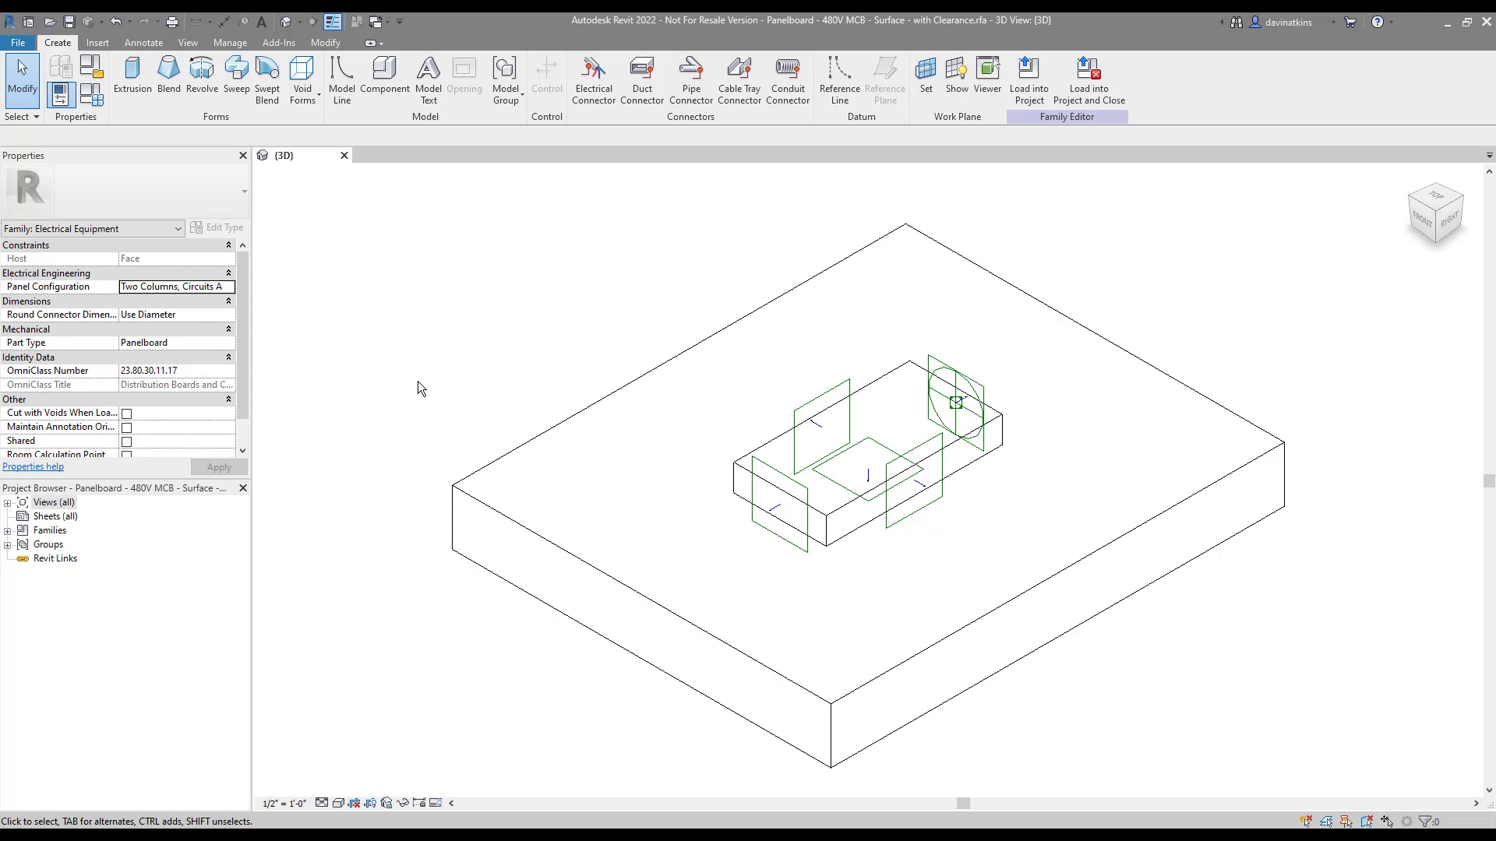
Step: In the Material Browser, duplicate the Glass material and name the copy Clearance
click(228, 43)
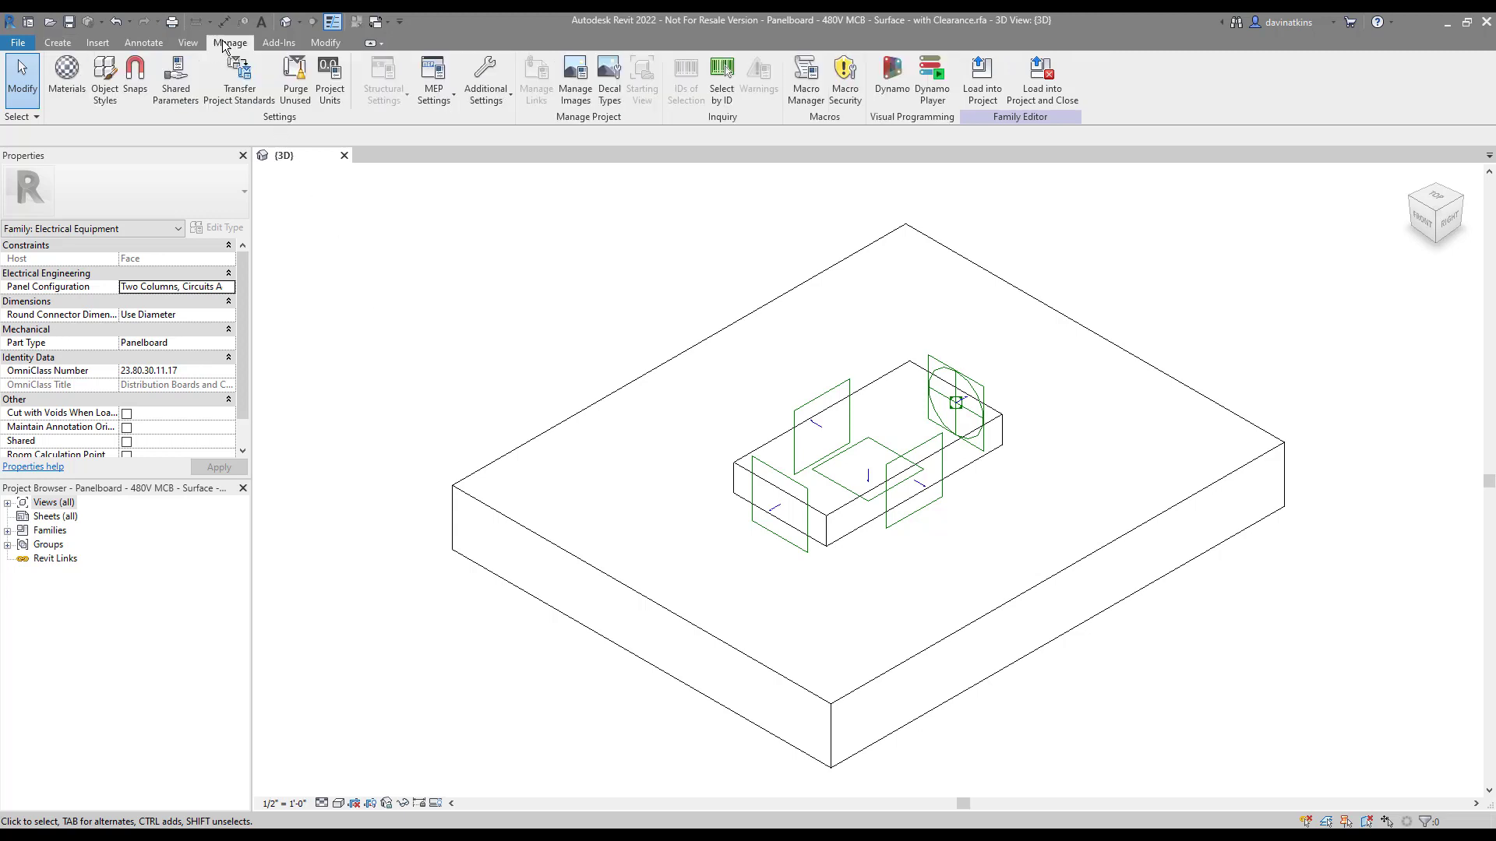
click(68, 74)
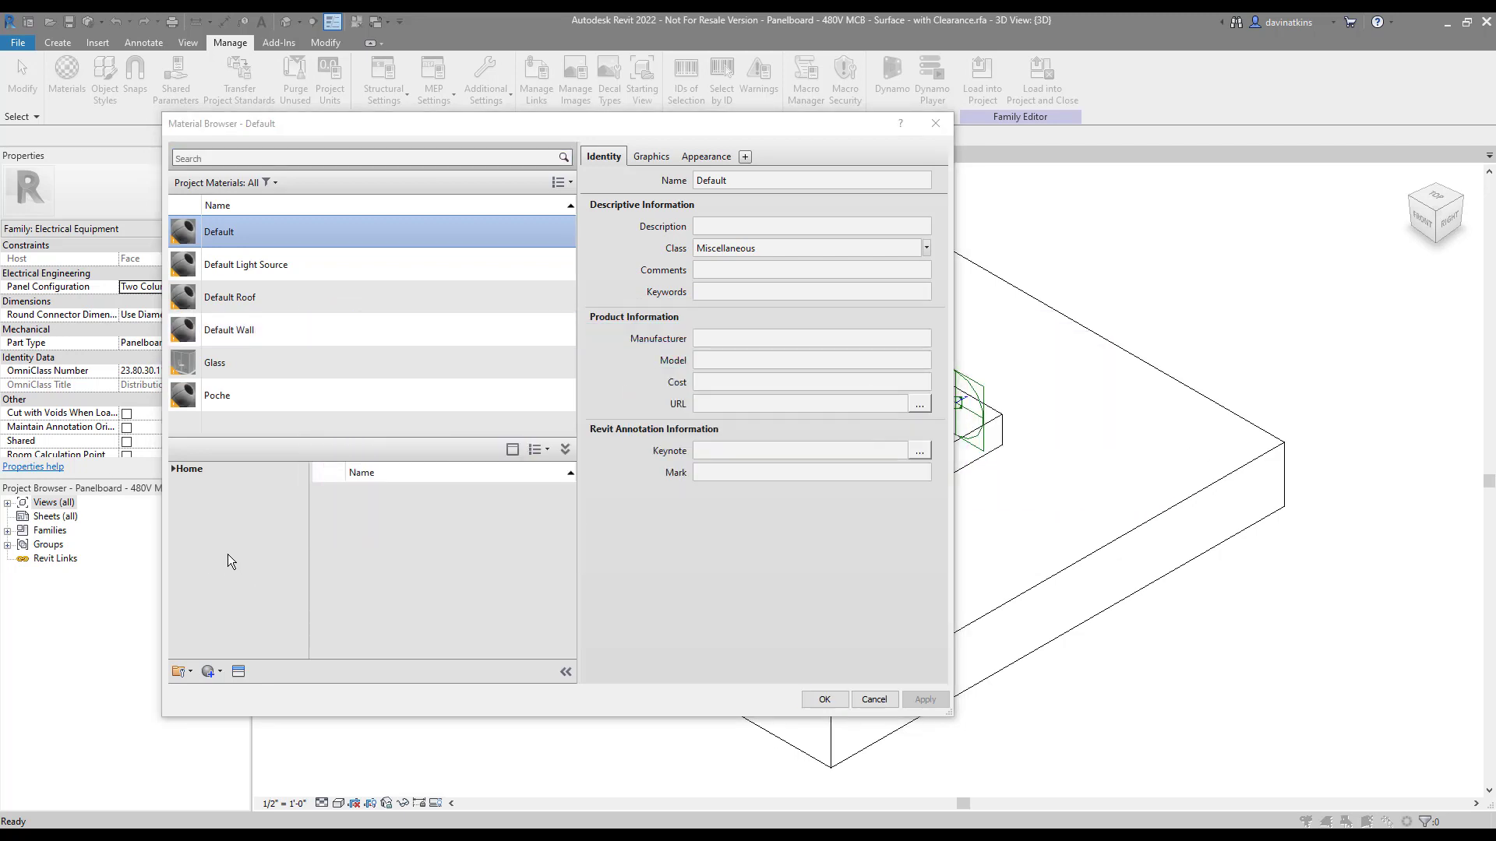
right_click(254, 368)
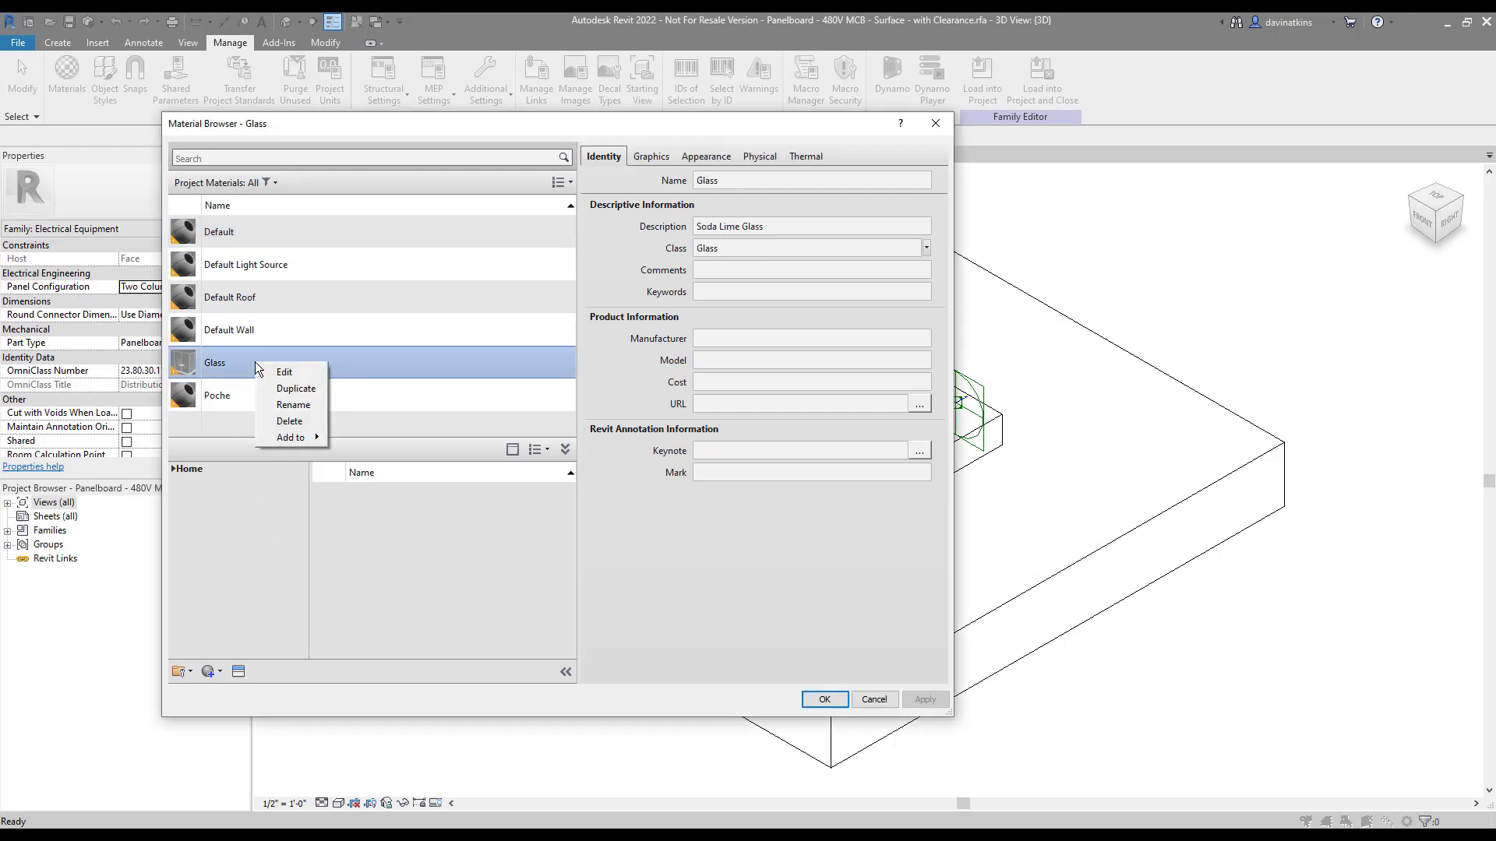
click(291, 389)
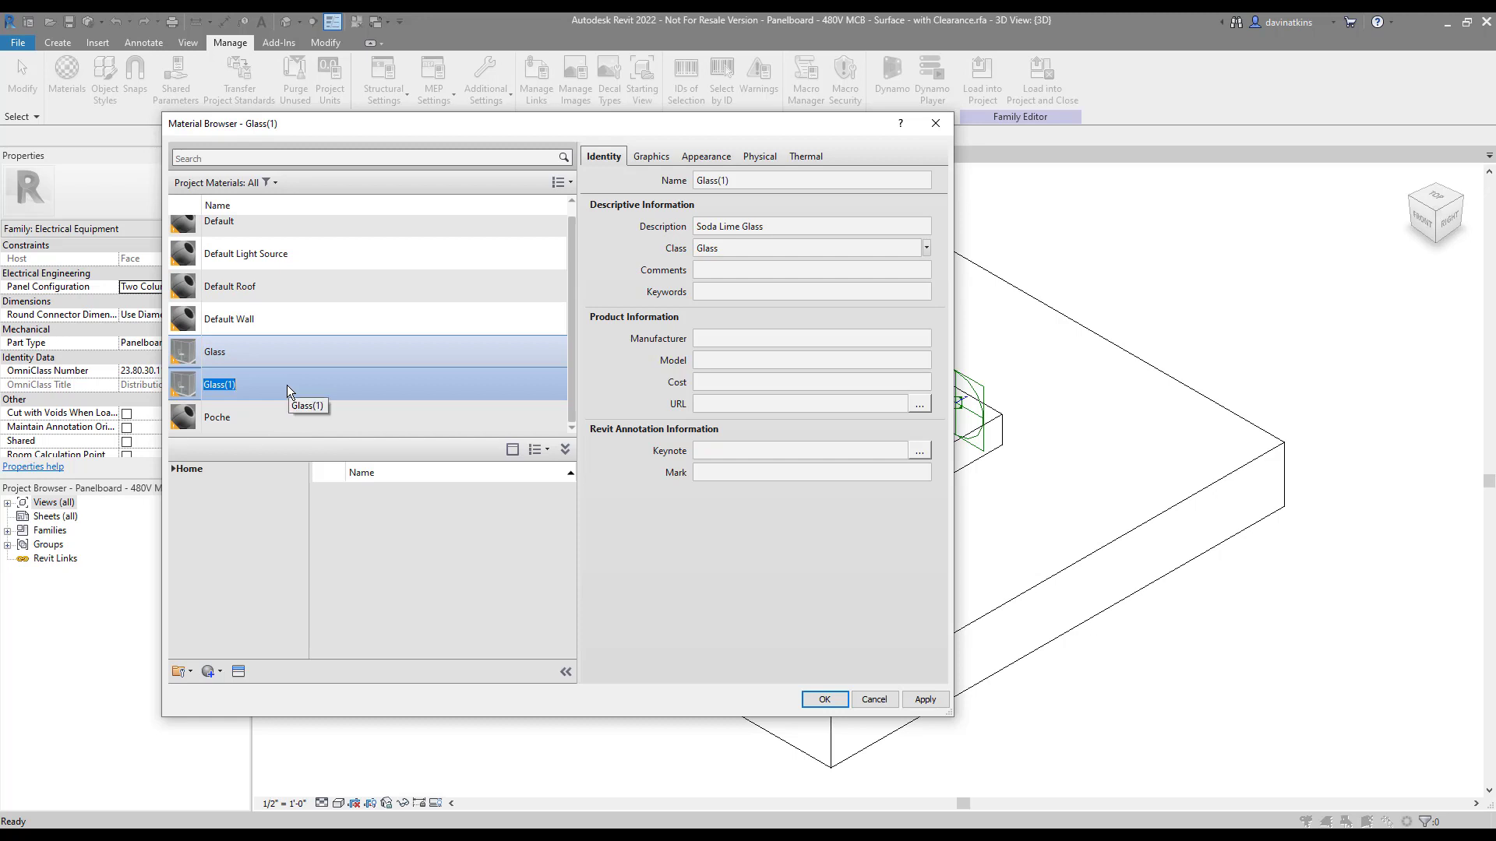
text(Clearance)
key(Return)
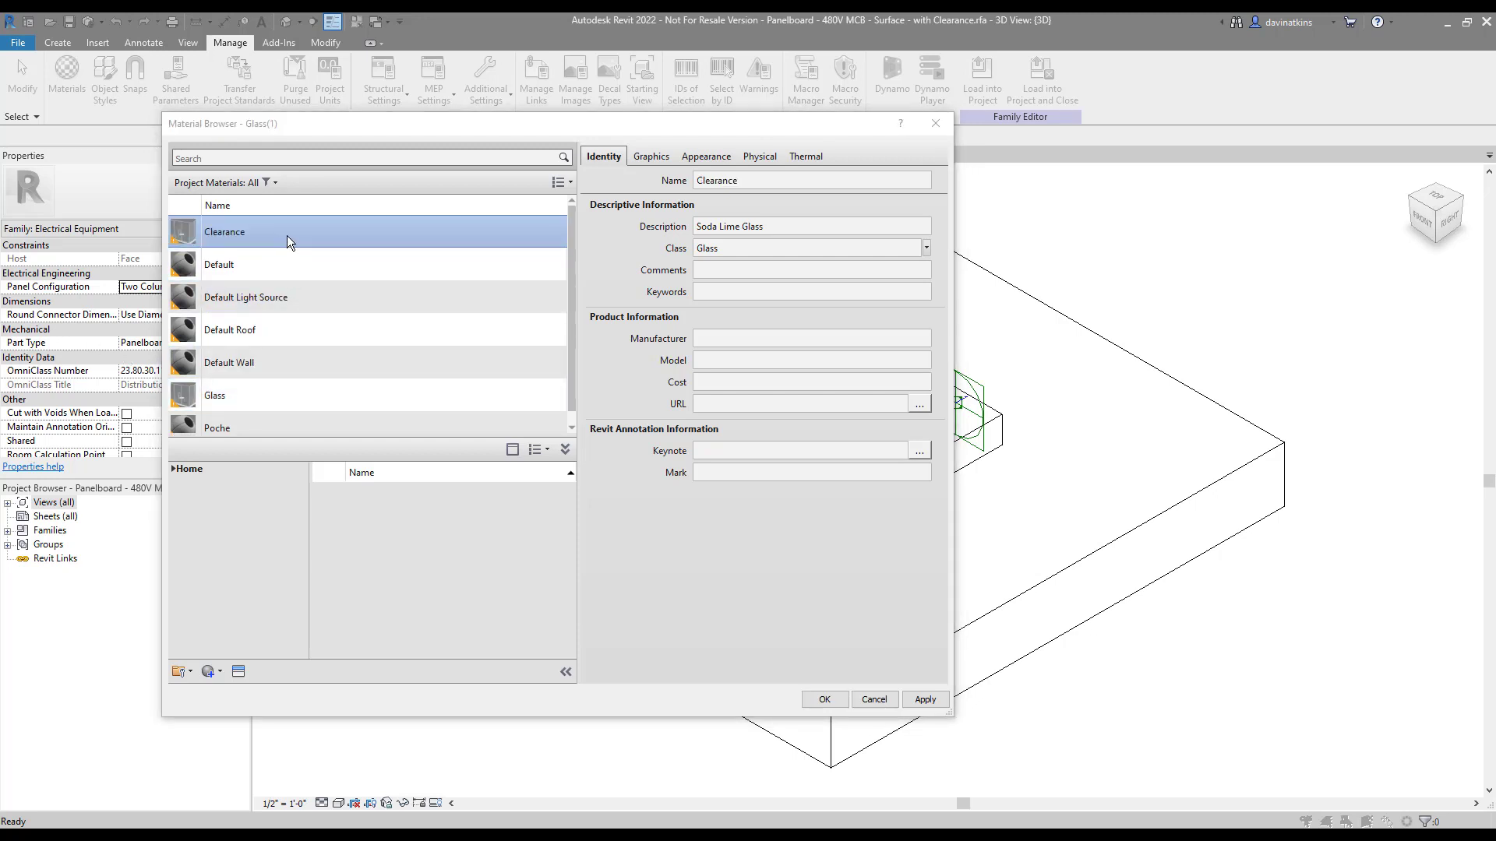
Step: Set the Clearance material's description to Clearance and its class to Generic
click(781, 227)
drag(782, 227, 662, 229)
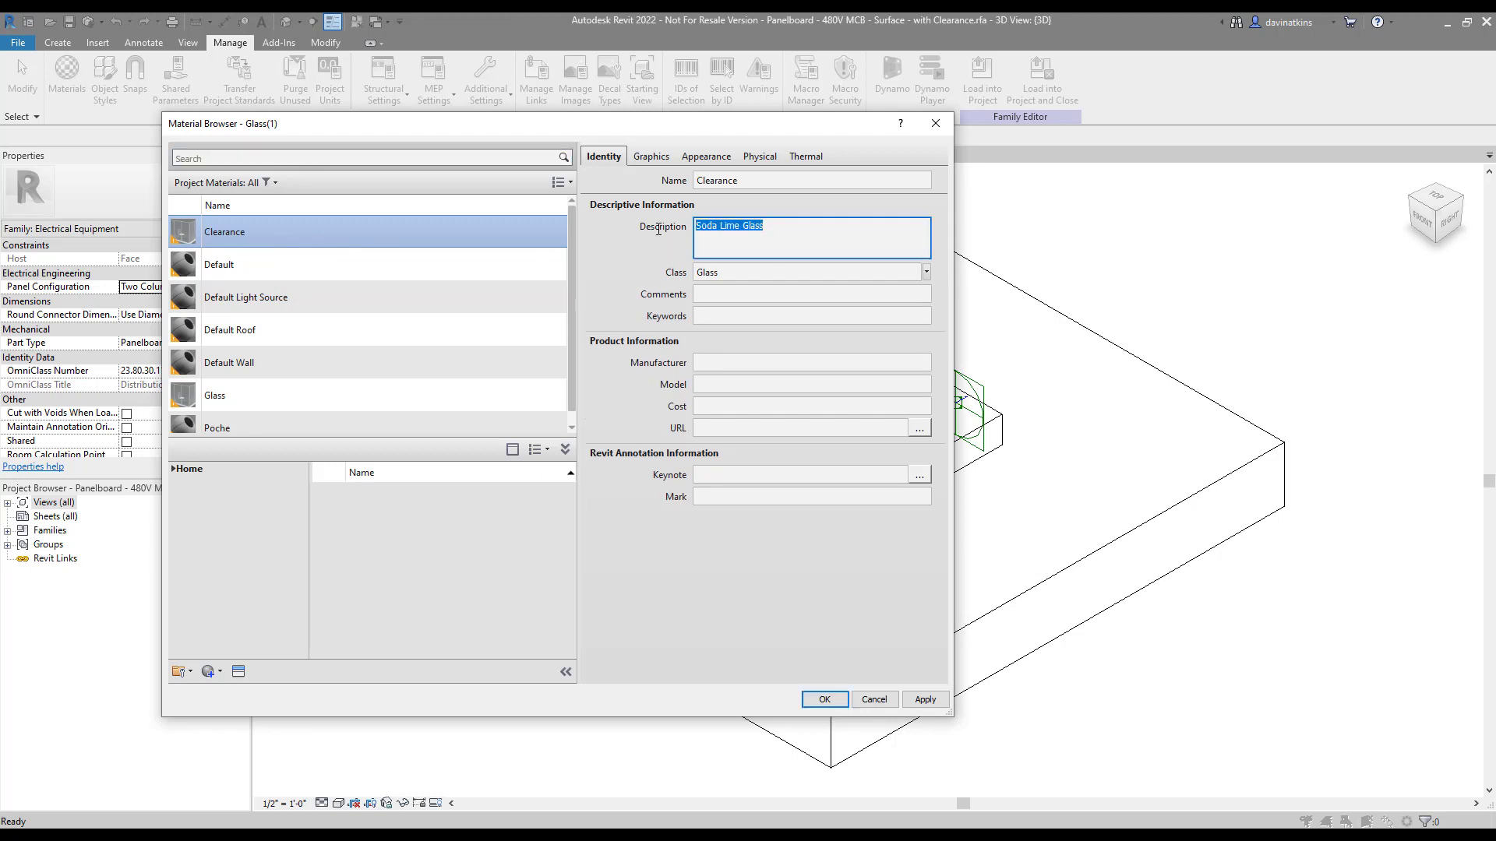
text(Clearance)
click(926, 271)
click(886, 328)
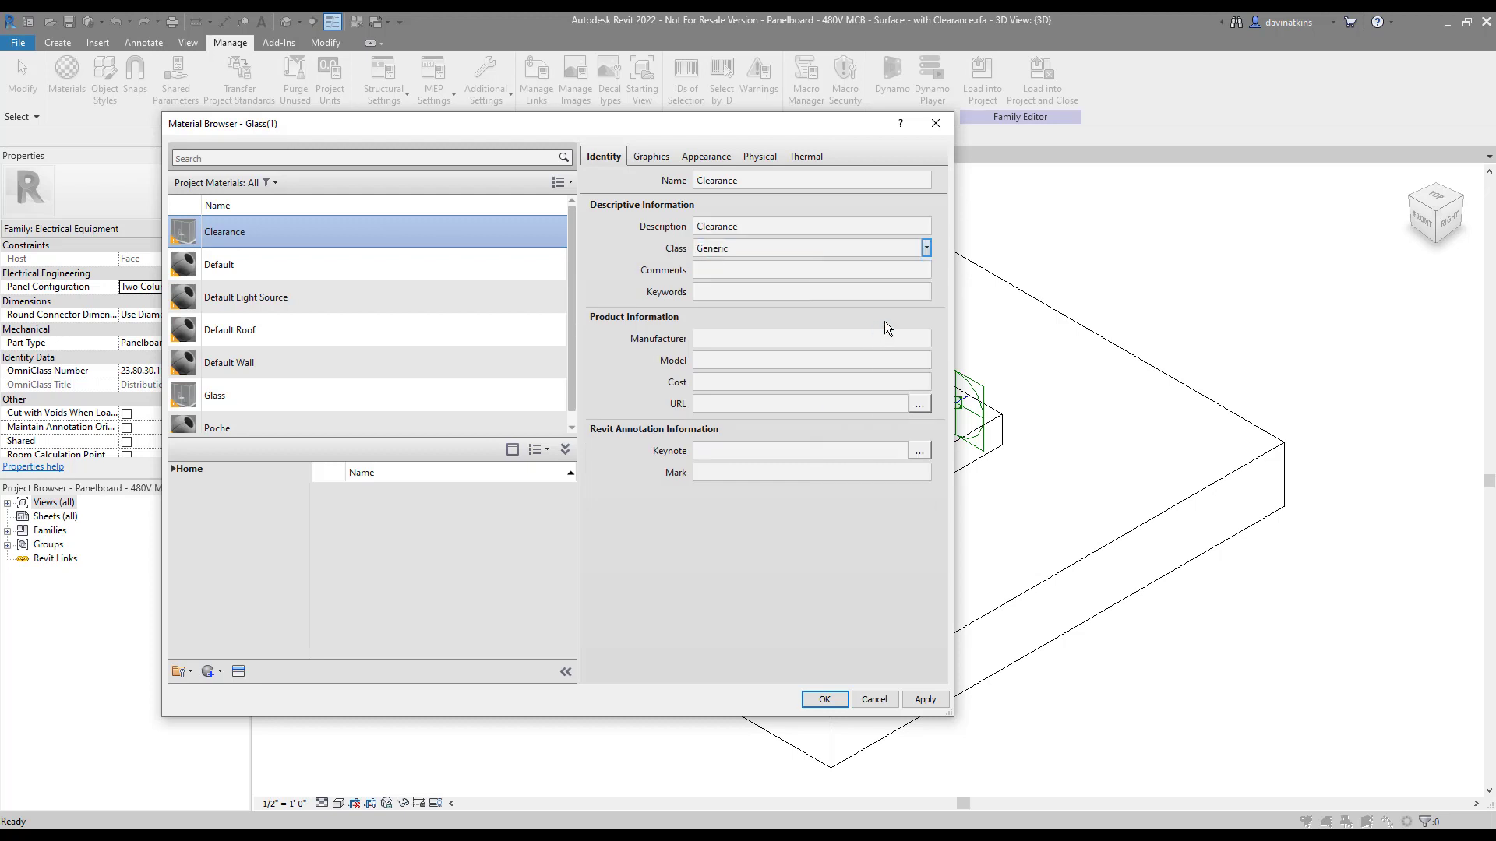
click(793, 450)
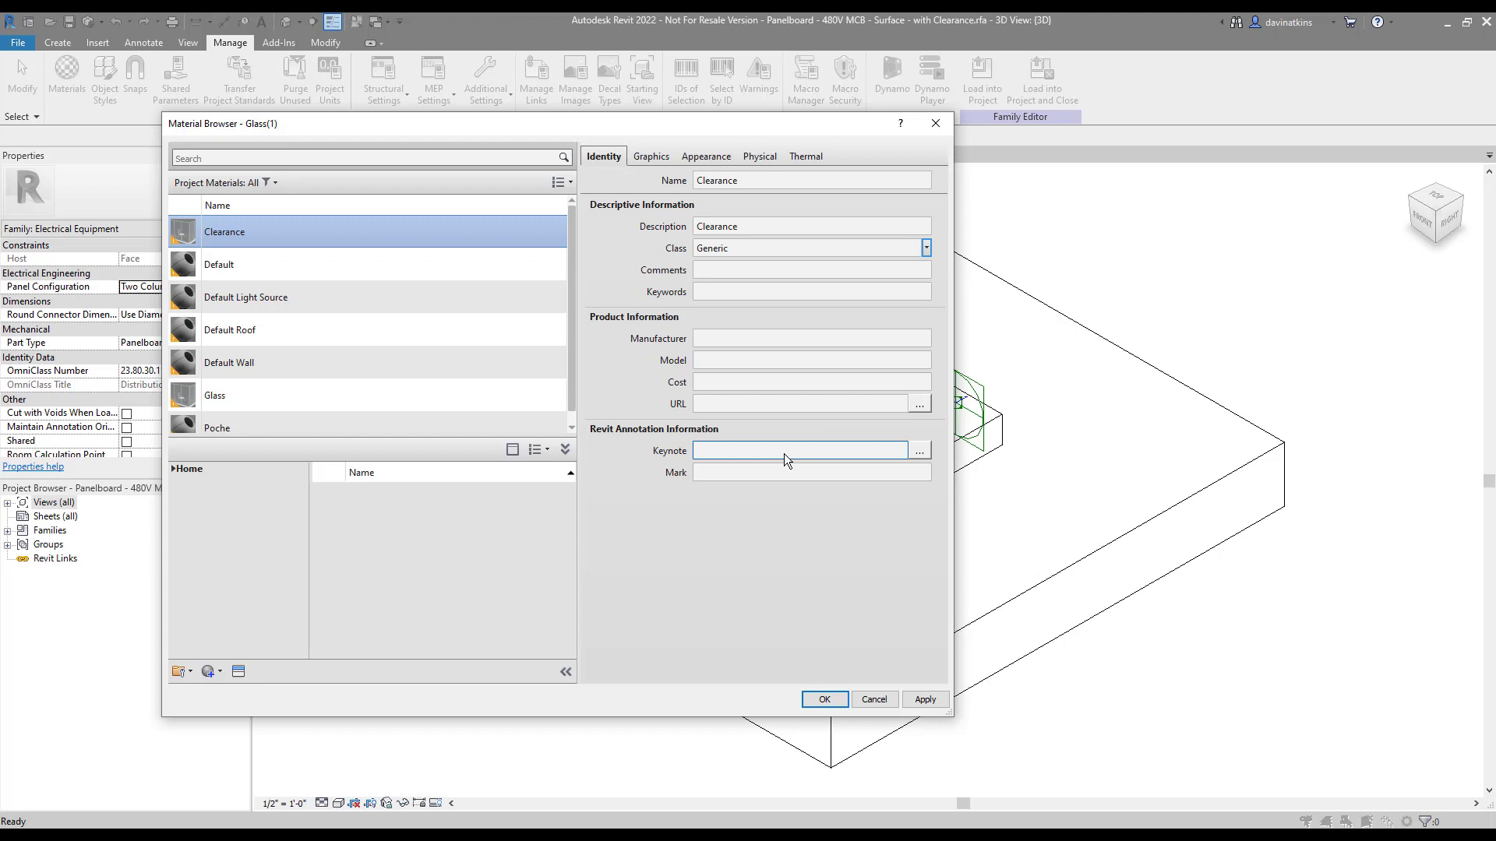
Step: Duplicate the material's appearance asset and rename it Clearance
click(700, 160)
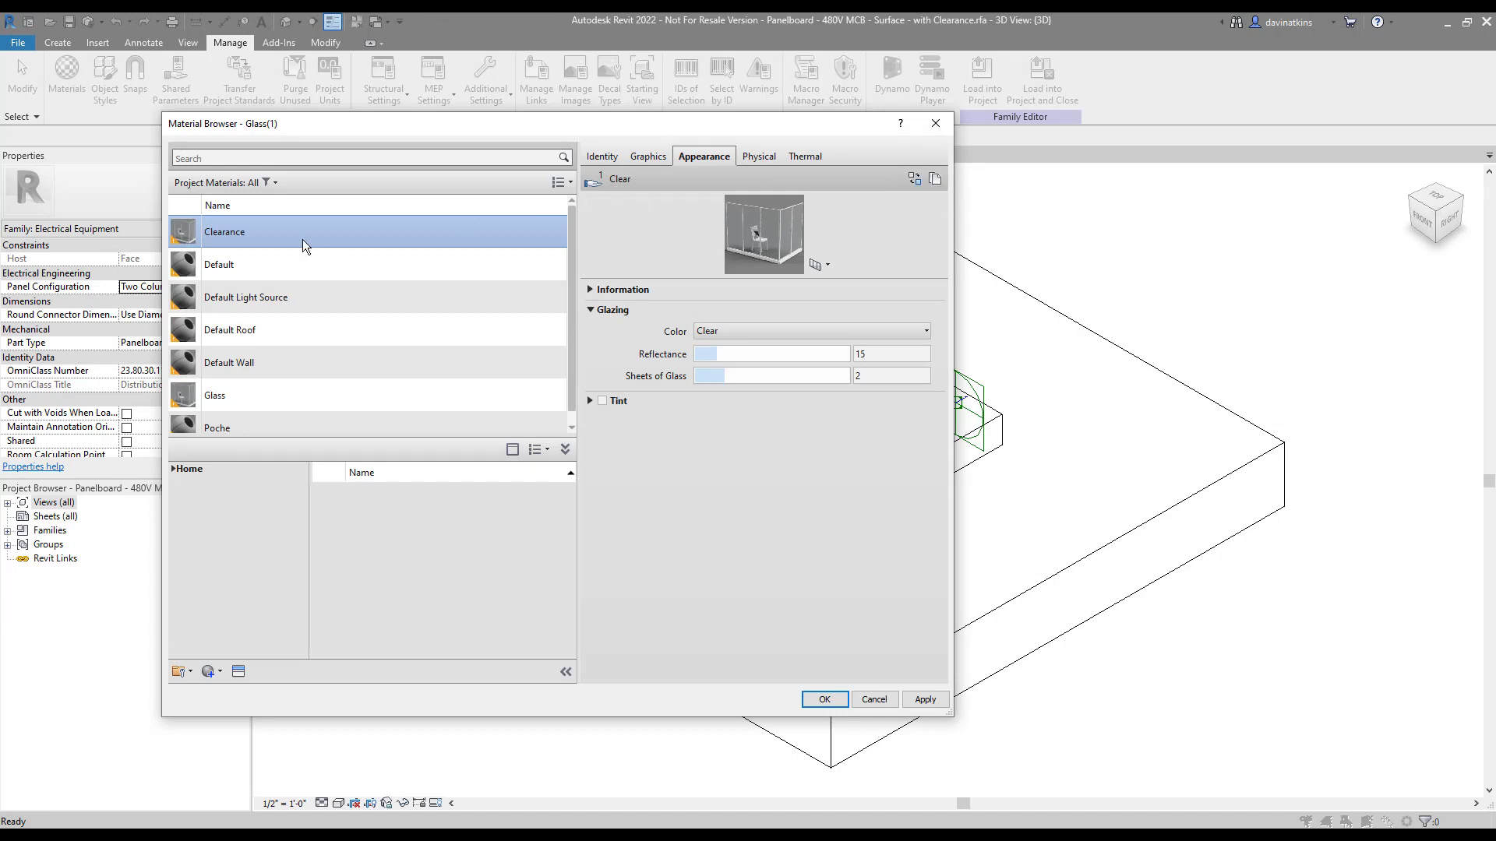
click(934, 179)
click(590, 290)
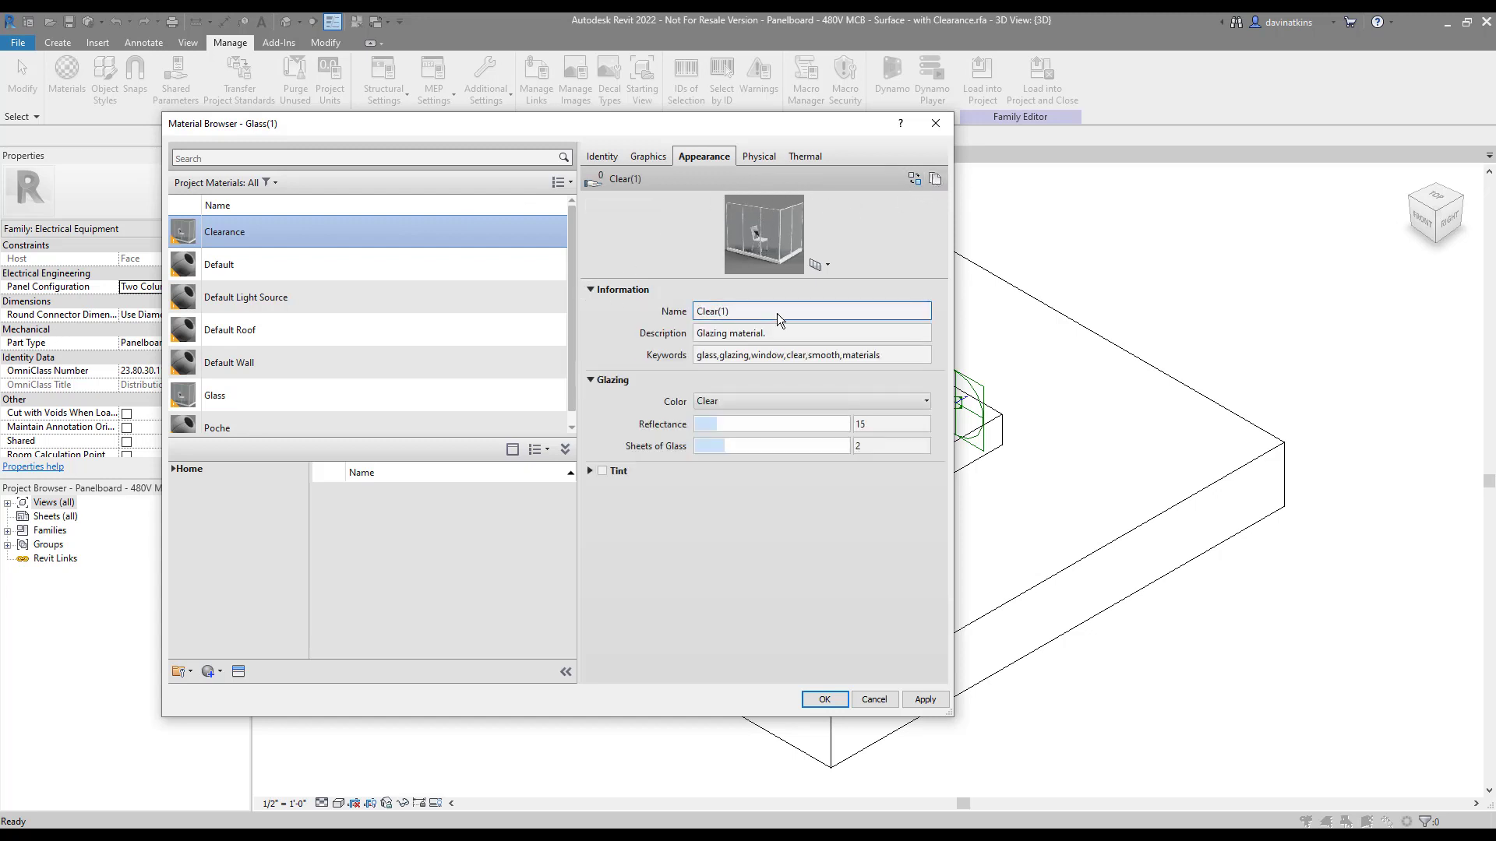
click(755, 312)
key(ctrl+a)
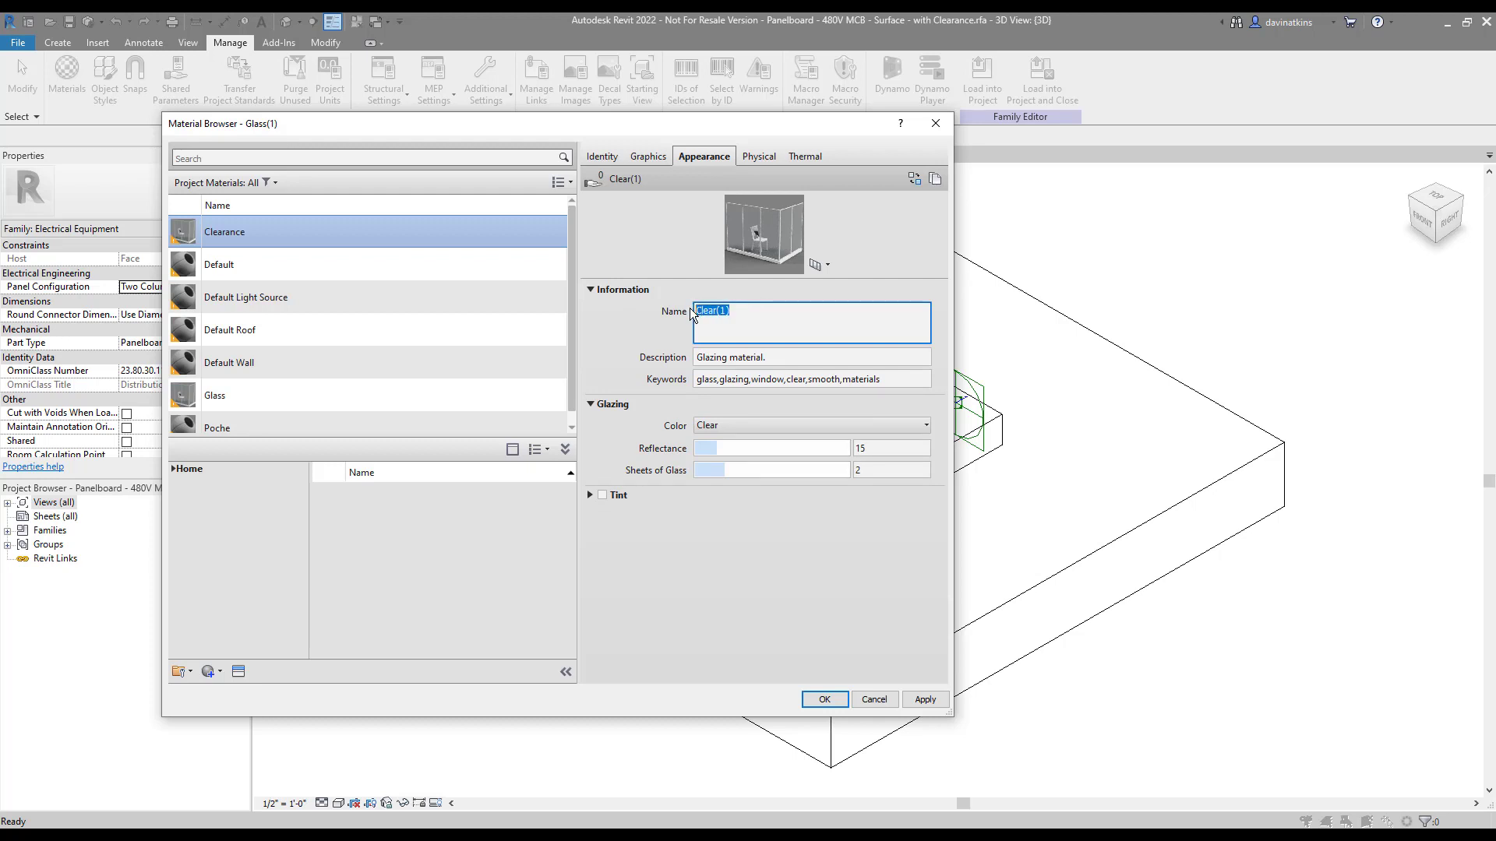
text(Clearance)
Step: Set the appearance asset's description and keywords to Clearance
key(ctrl+a)
key(ctrl+c)
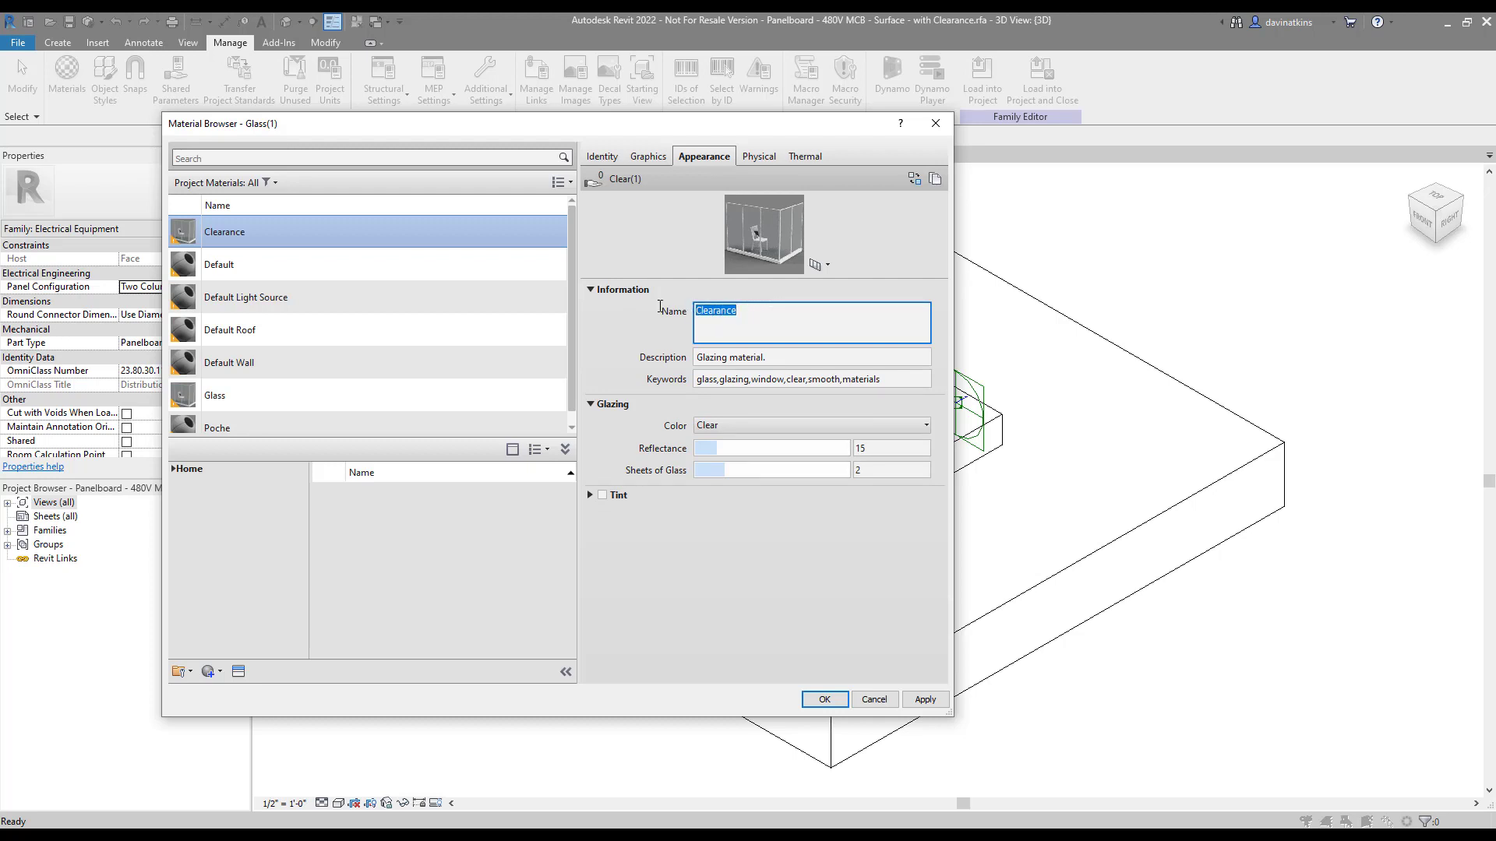
click(783, 360)
key(ctrl+a)
key(ctrl+v)
click(880, 377)
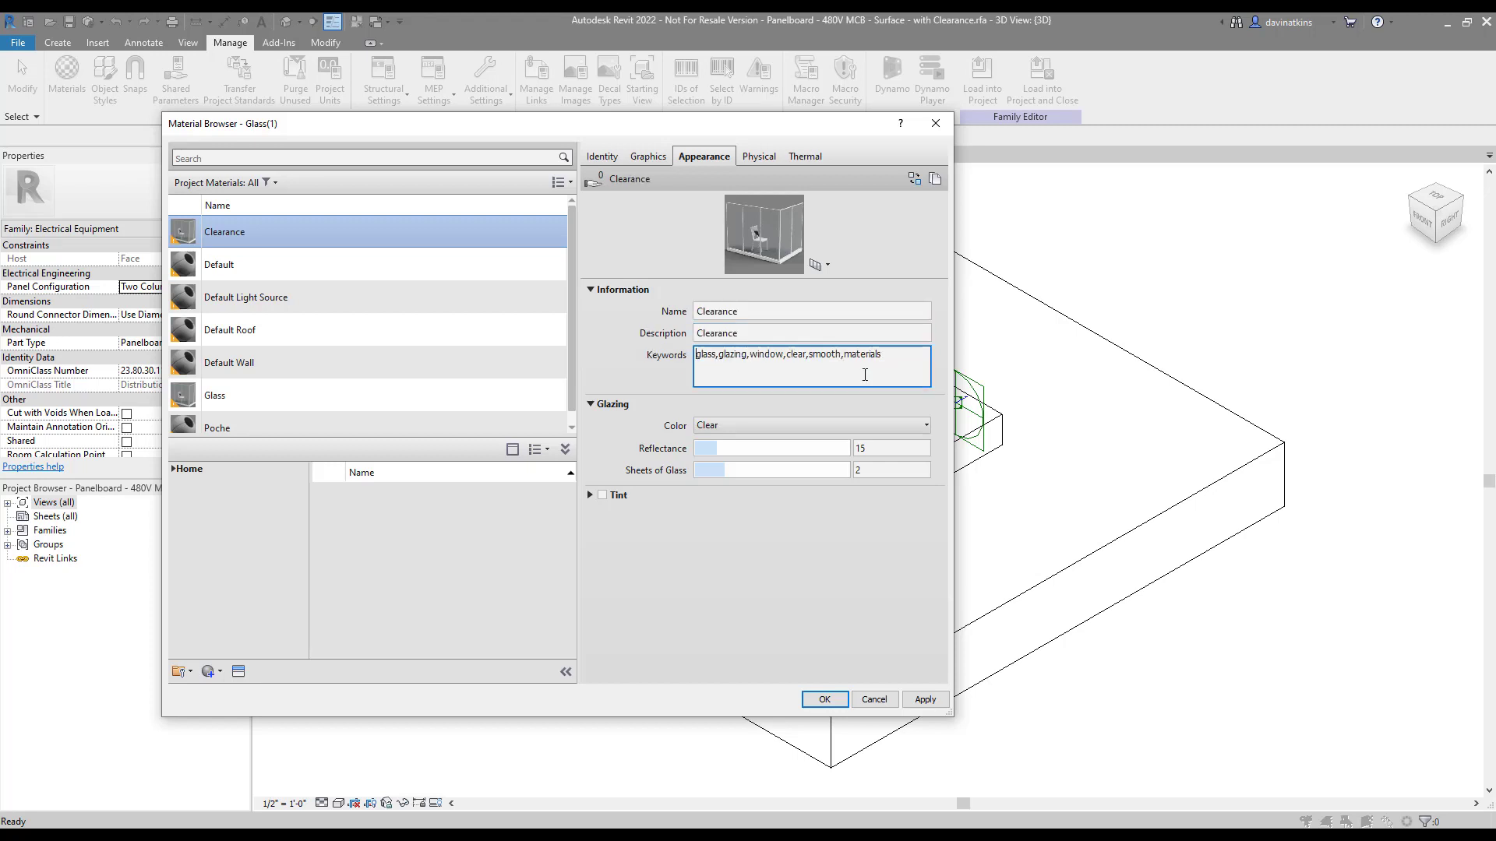
key(ctrl+a)
key(ctrl+v)
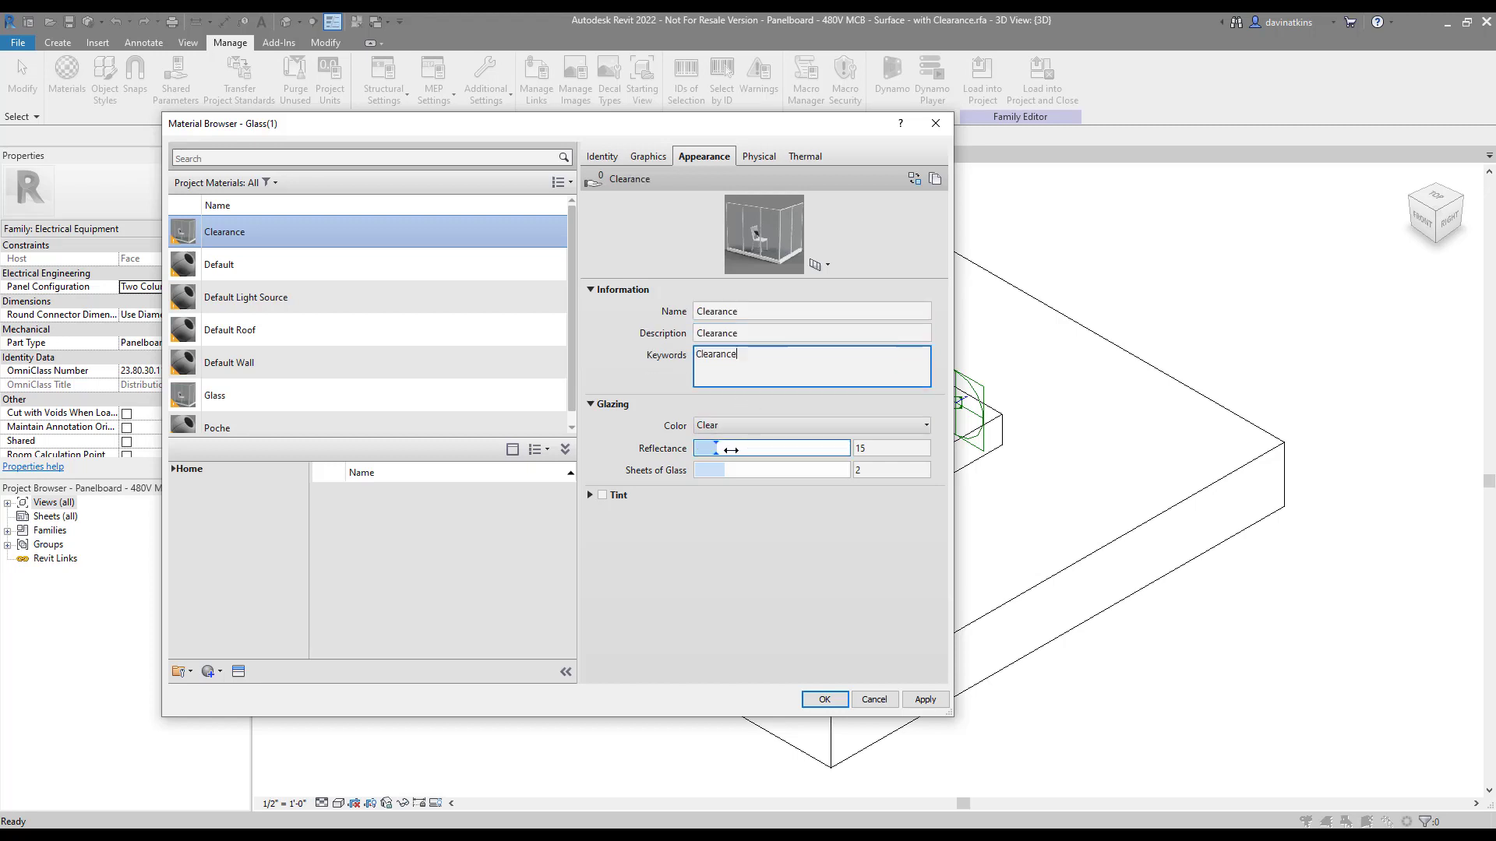
Step: Set glazing reflectance to 0, one sheet of glass, and a custom pure red colour
drag(723, 451, 696, 425)
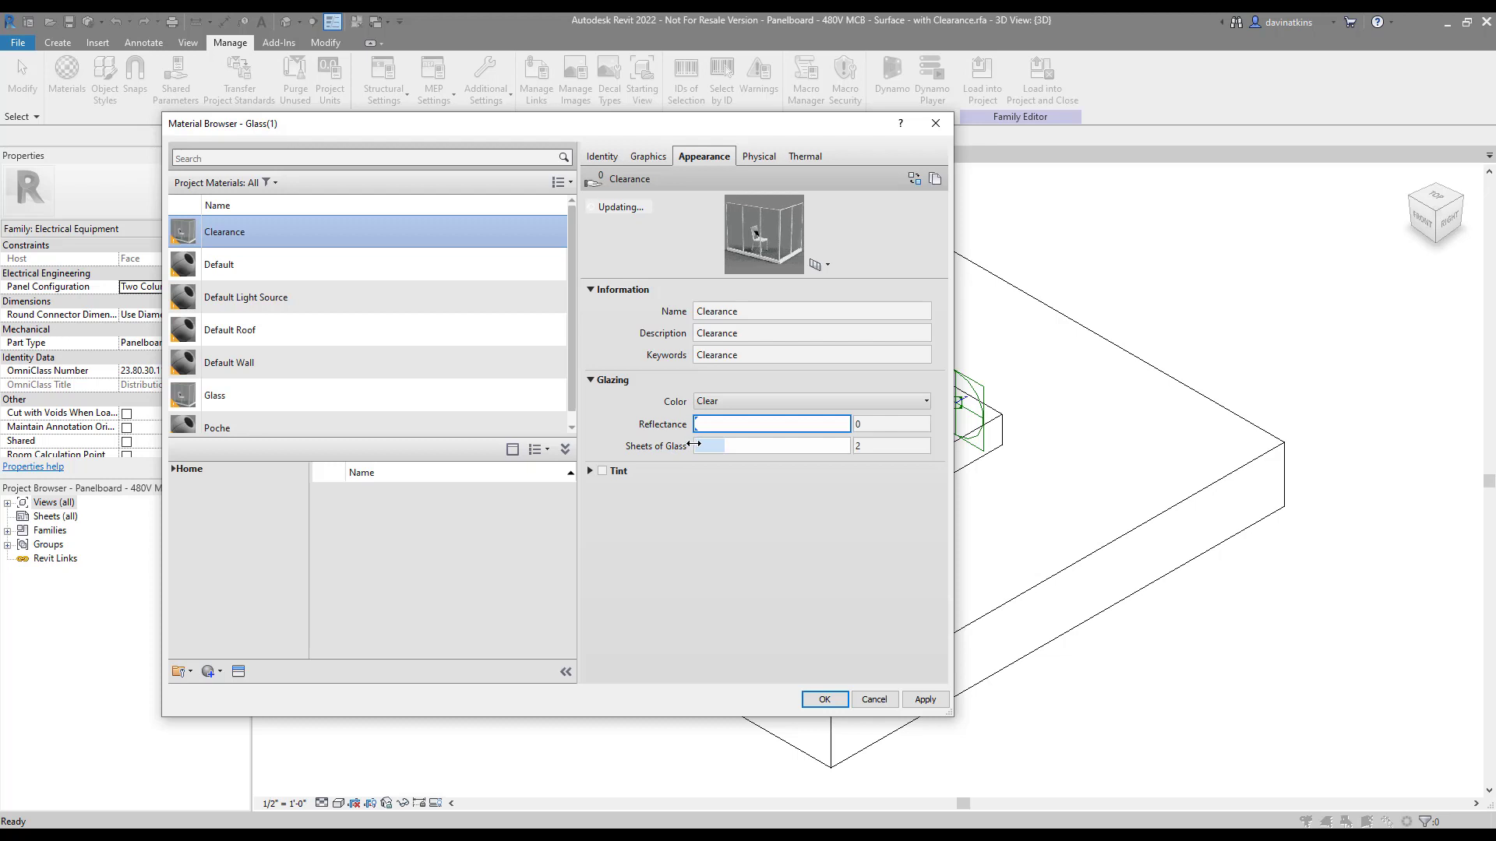
click(692, 446)
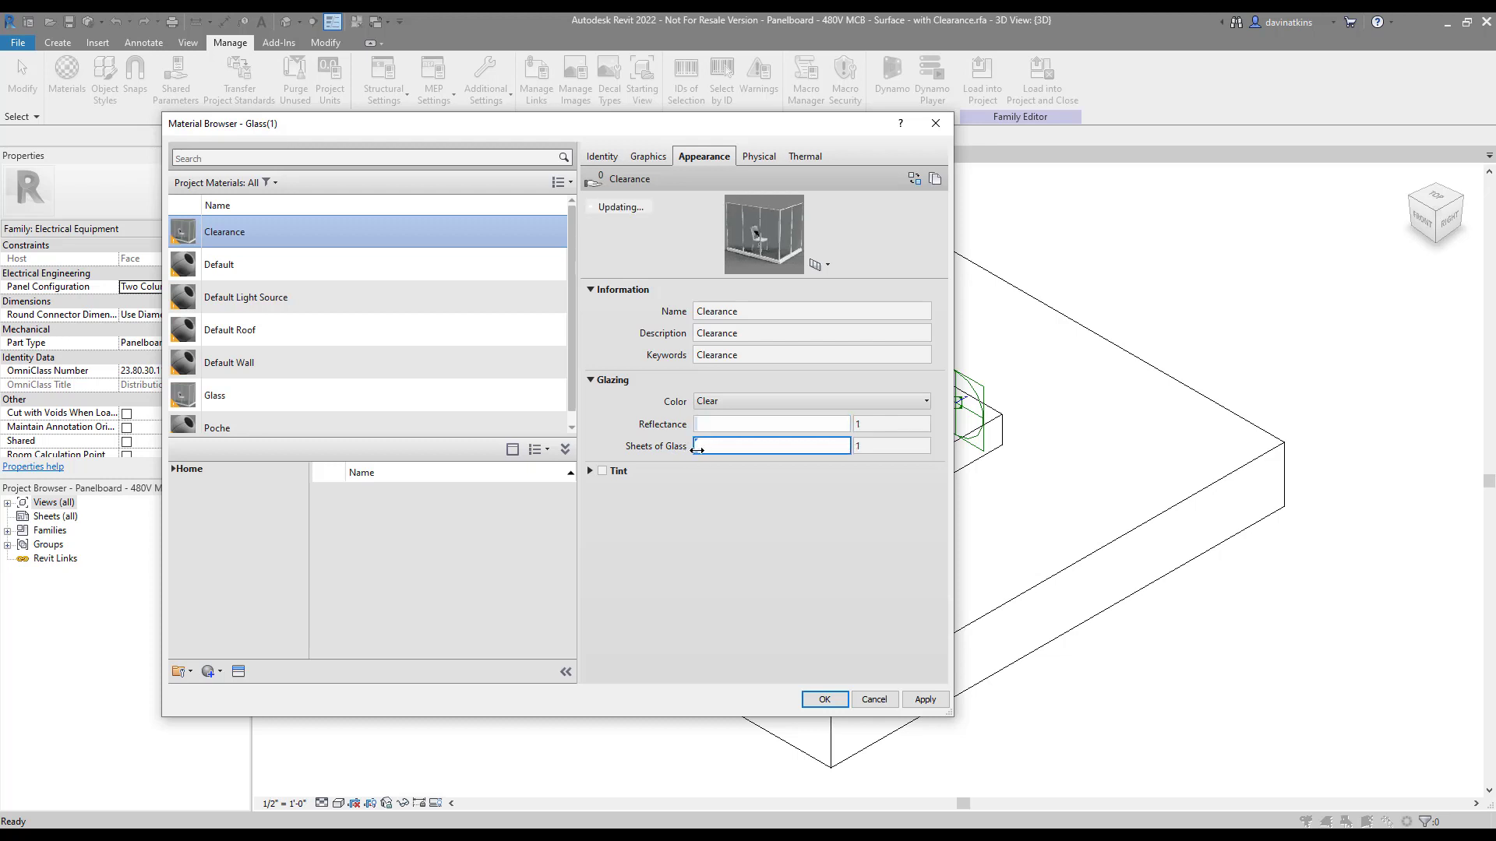
click(785, 407)
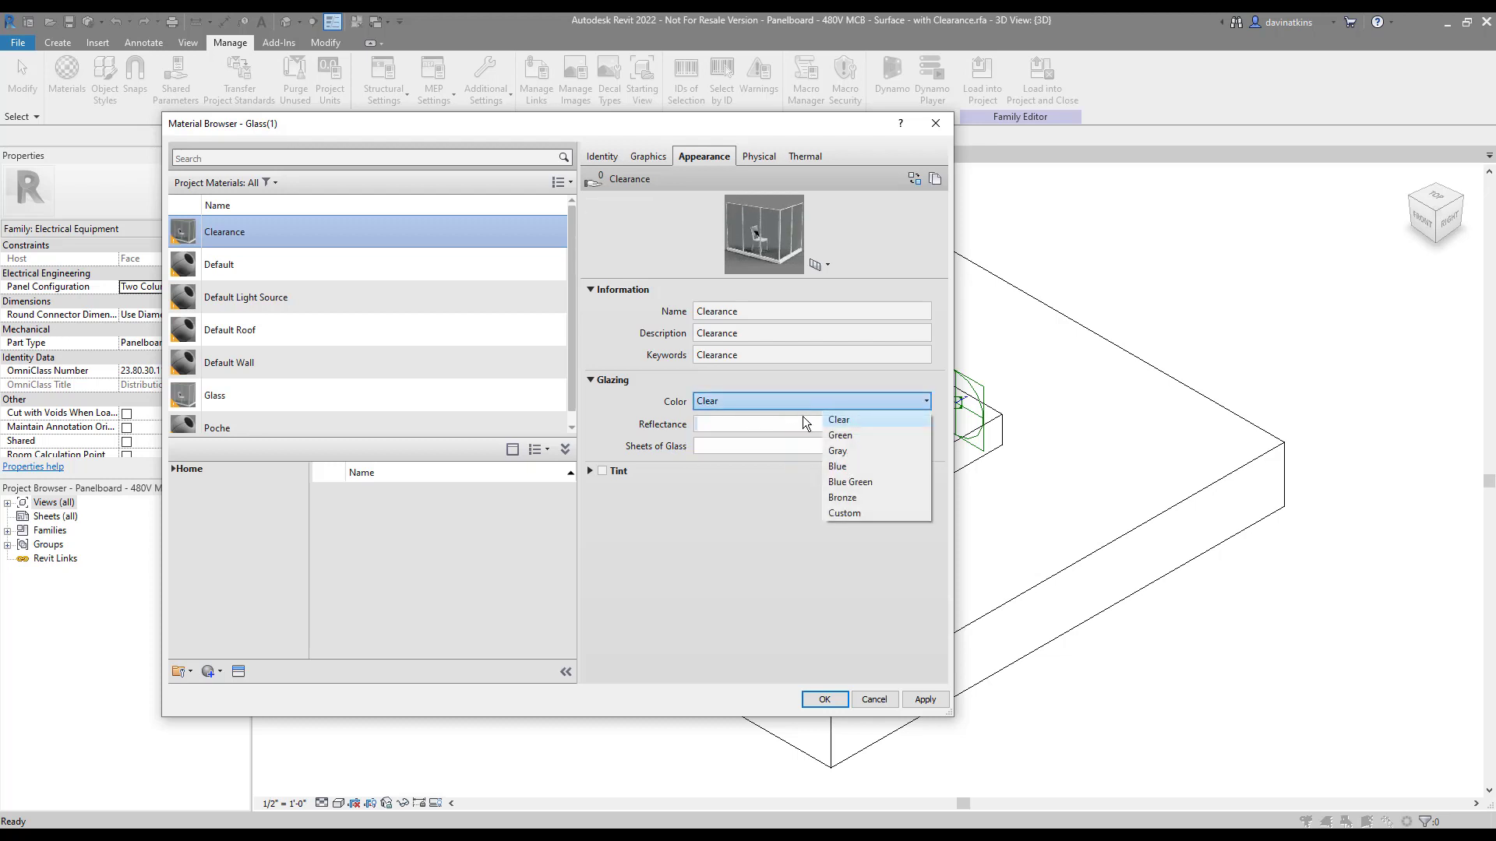
click(815, 516)
click(810, 423)
click(416, 434)
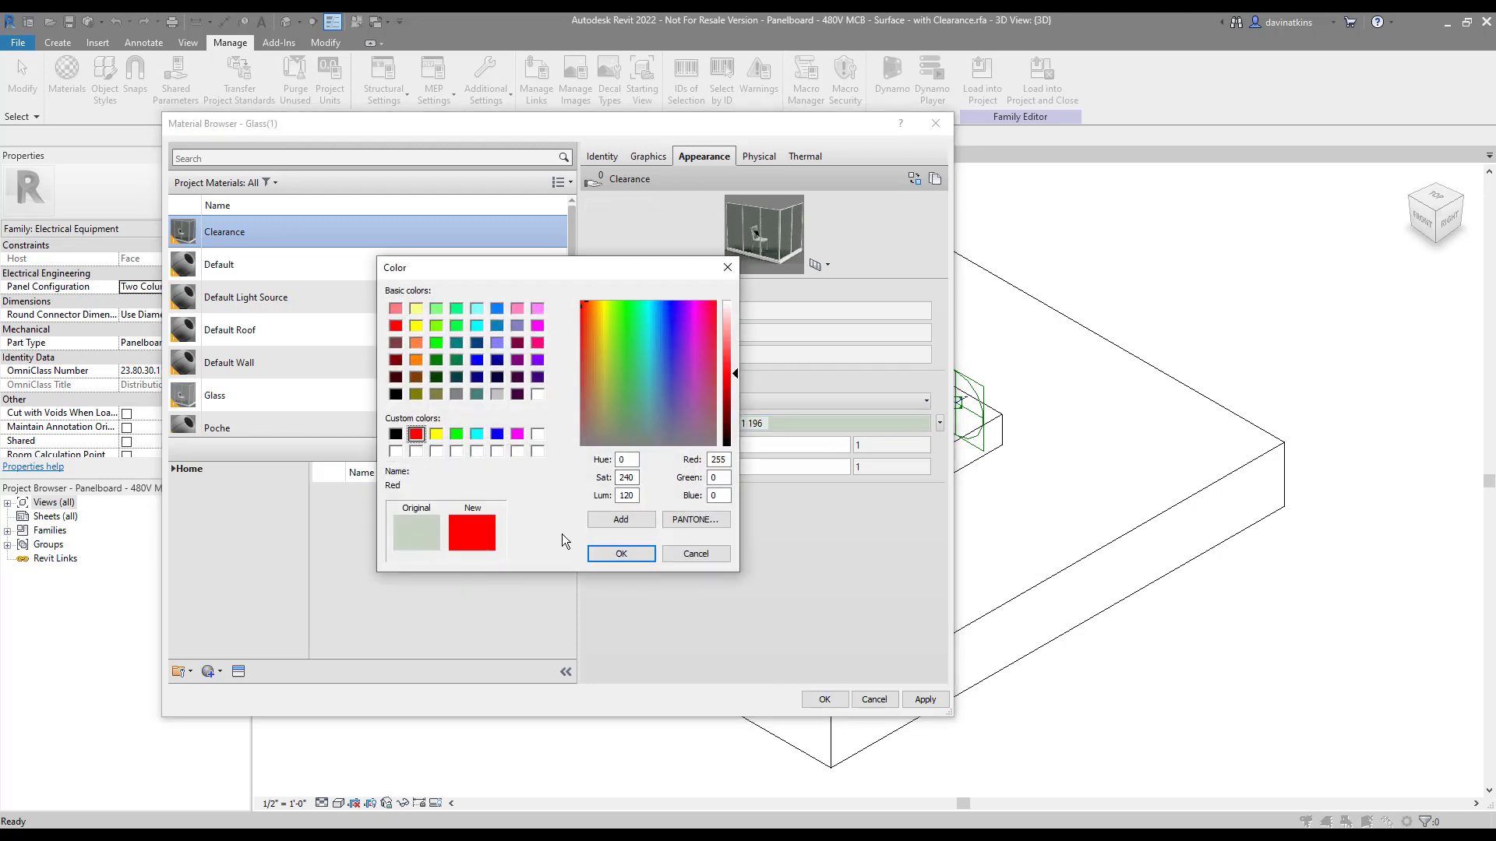
click(621, 553)
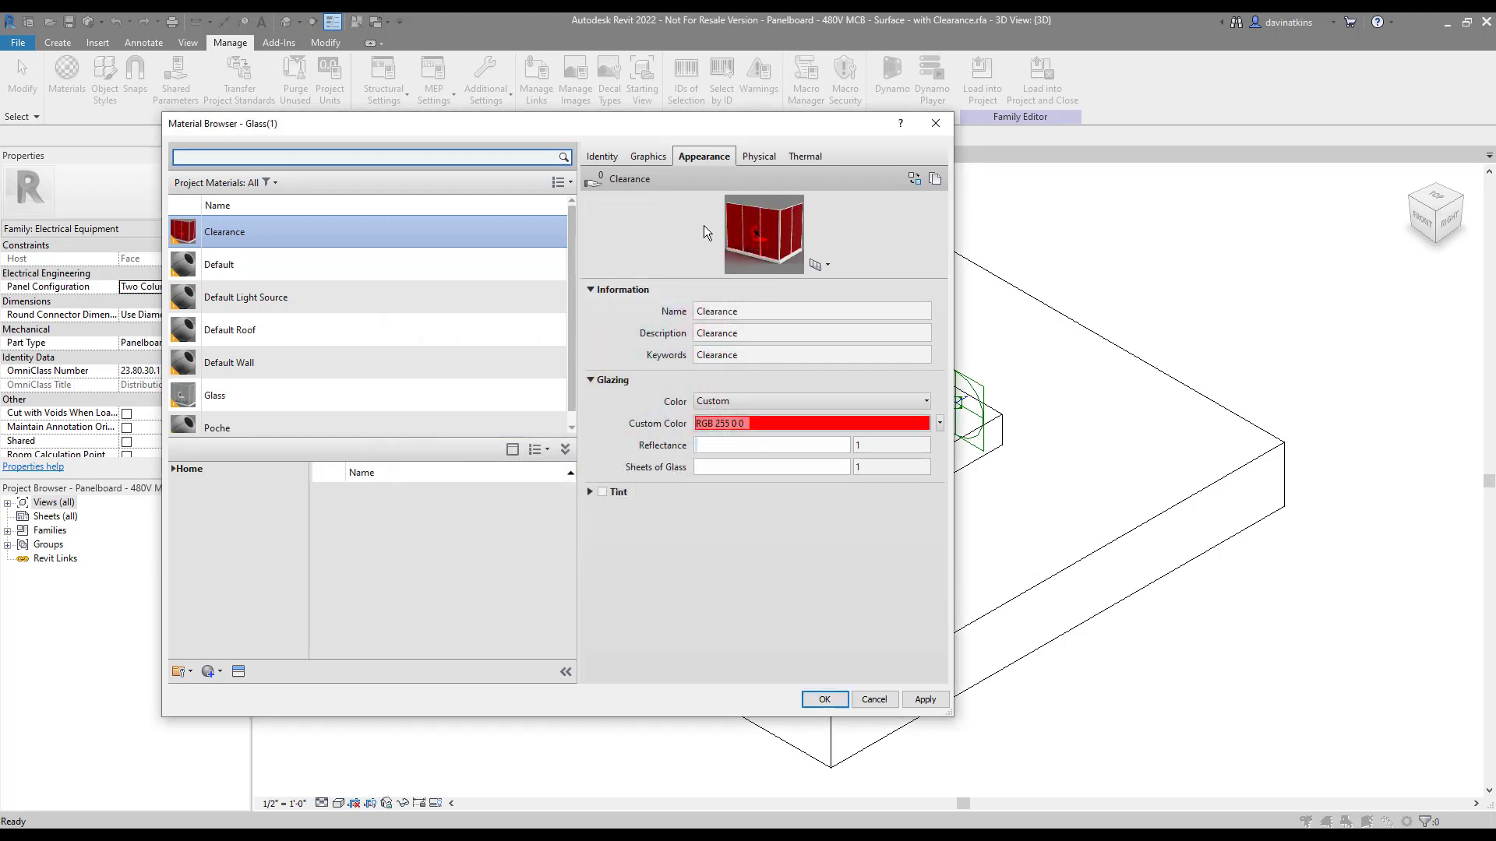
Step: Switch the appearance preview scene to Cube
click(827, 267)
mouse_move(811, 288)
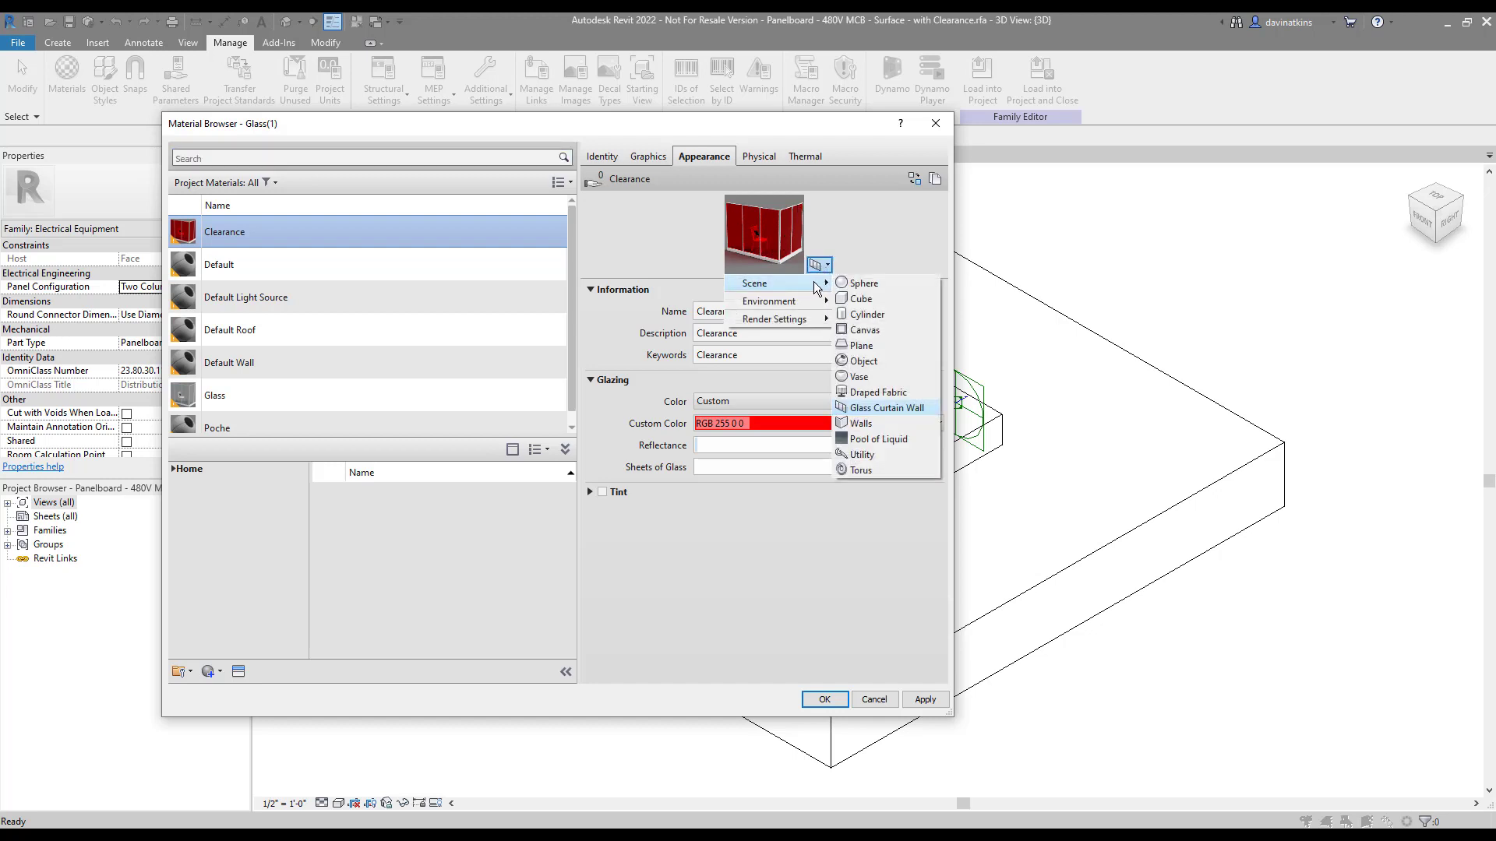
click(865, 298)
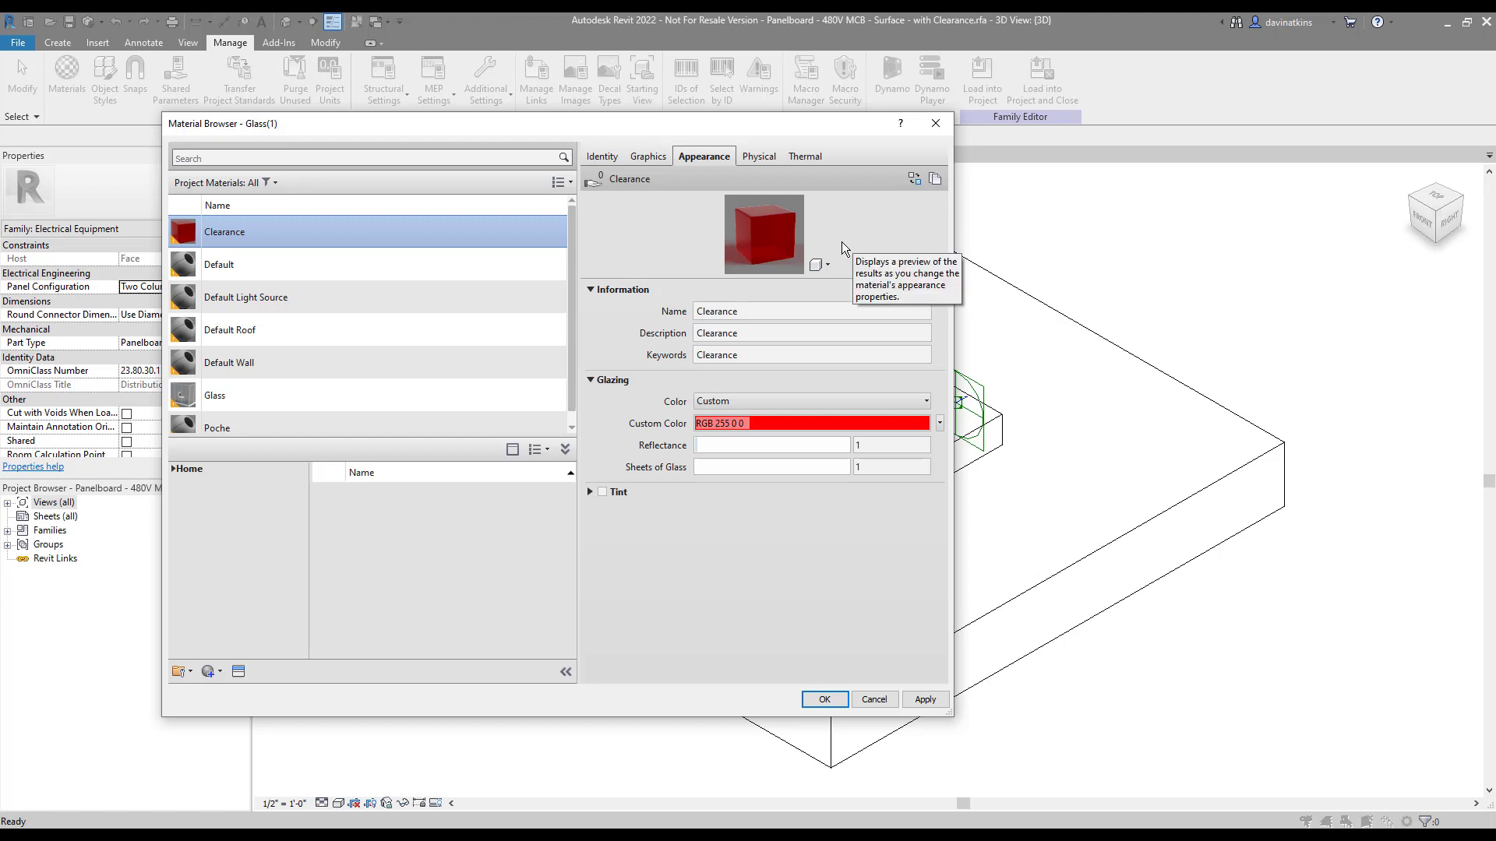
Step: Duplicate the physical asset and rename it Clearance
click(754, 160)
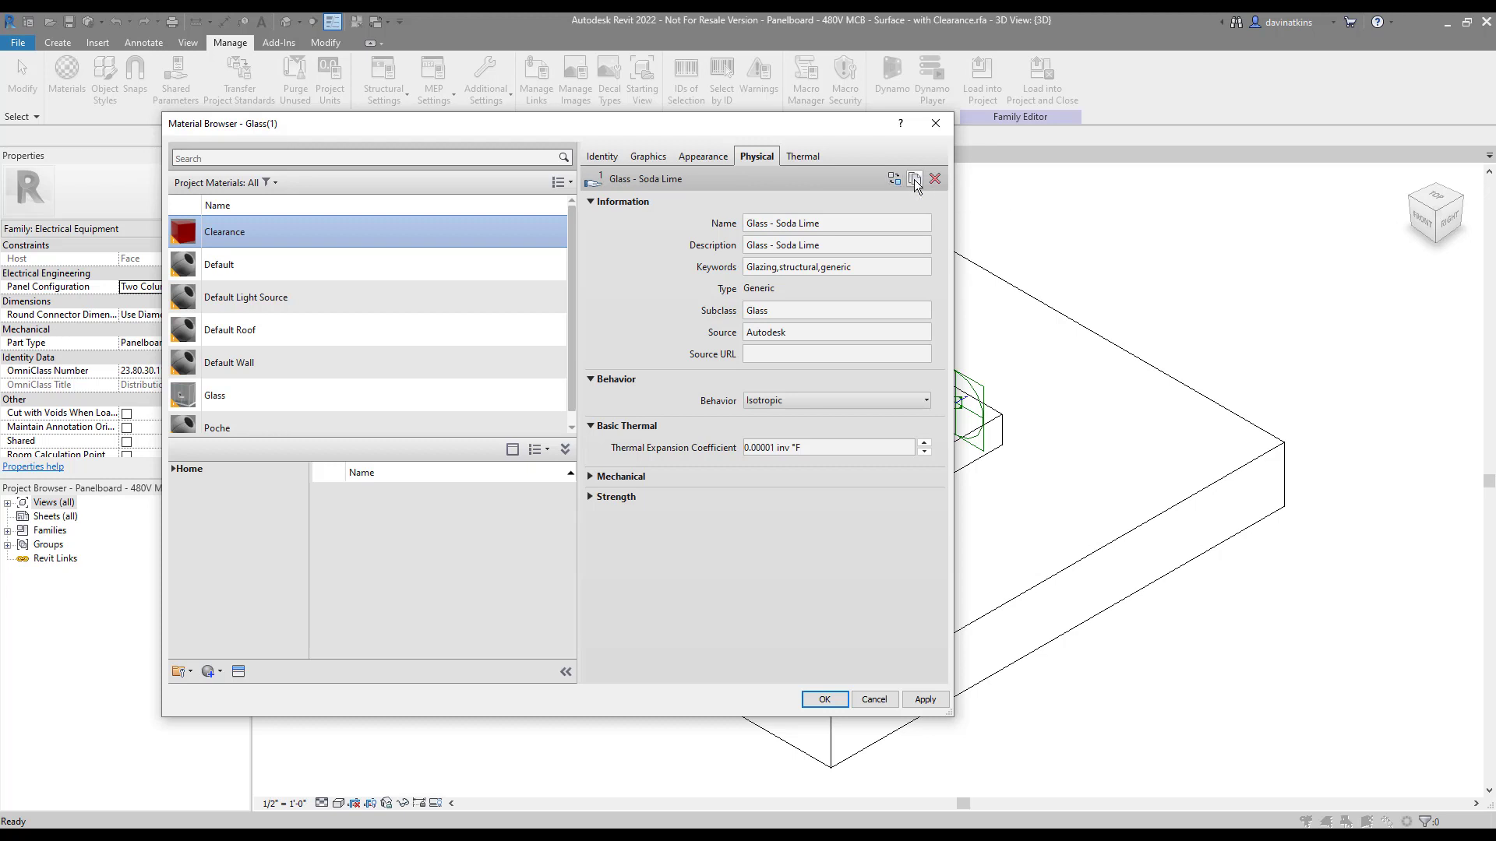
click(915, 179)
click(854, 226)
drag(854, 225, 712, 224)
text(Clearance)
key(ctrl+a)
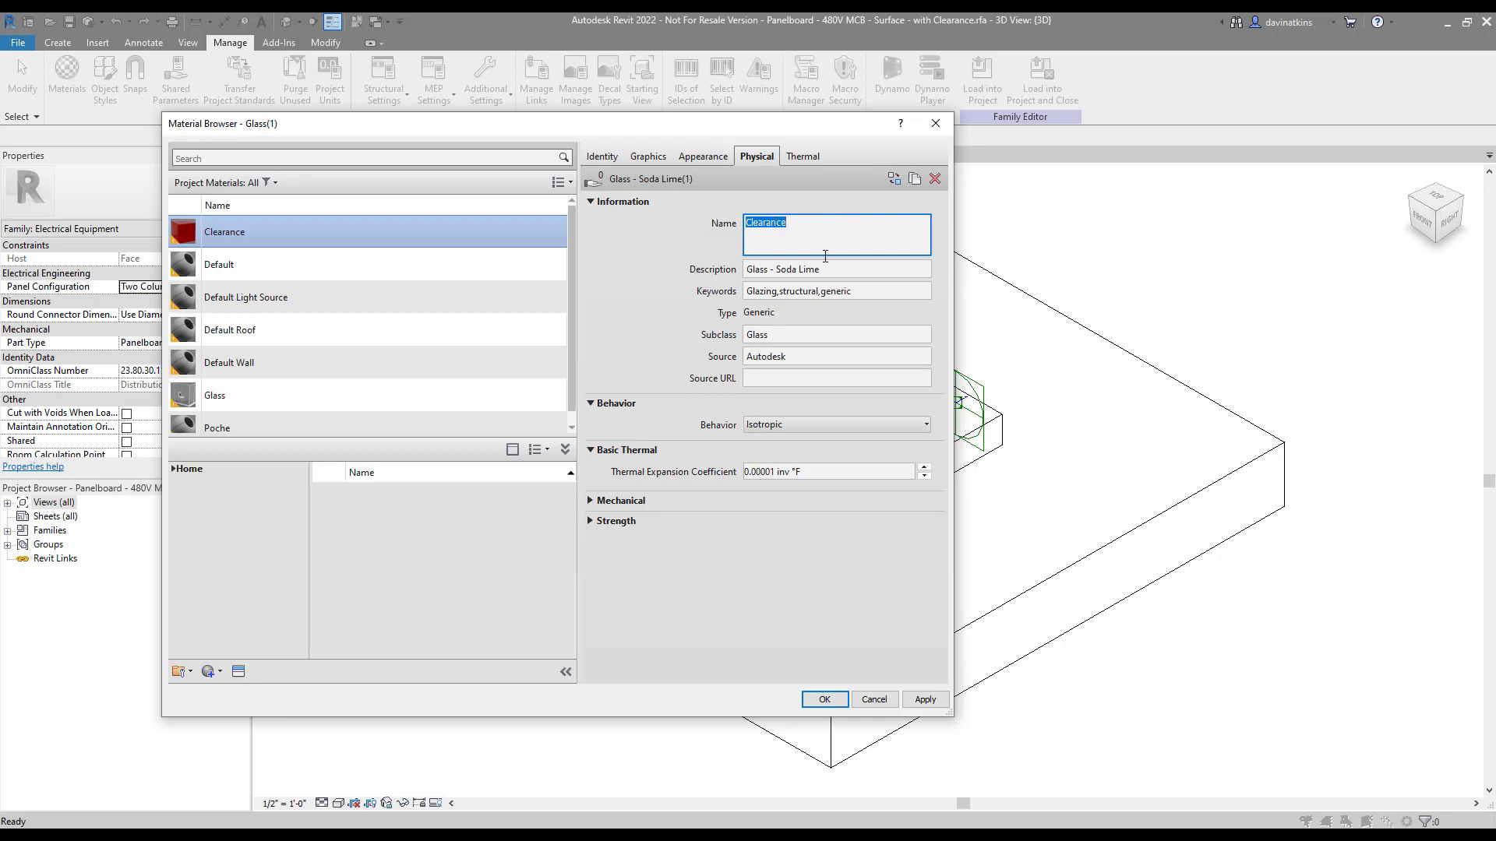
key(ctrl+c)
Step: Set the physical asset's description, keywords and subclass to Clearance and source to ATC
click(835, 266)
key(ctrl+a)
key(ctrl+v)
click(861, 288)
key(ctrl+a)
key(ctrl+v)
click(793, 334)
key(ctrl+a)
key(ctrl+v)
click(814, 356)
key(ctrl+a)
text(ATC)
click(663, 345)
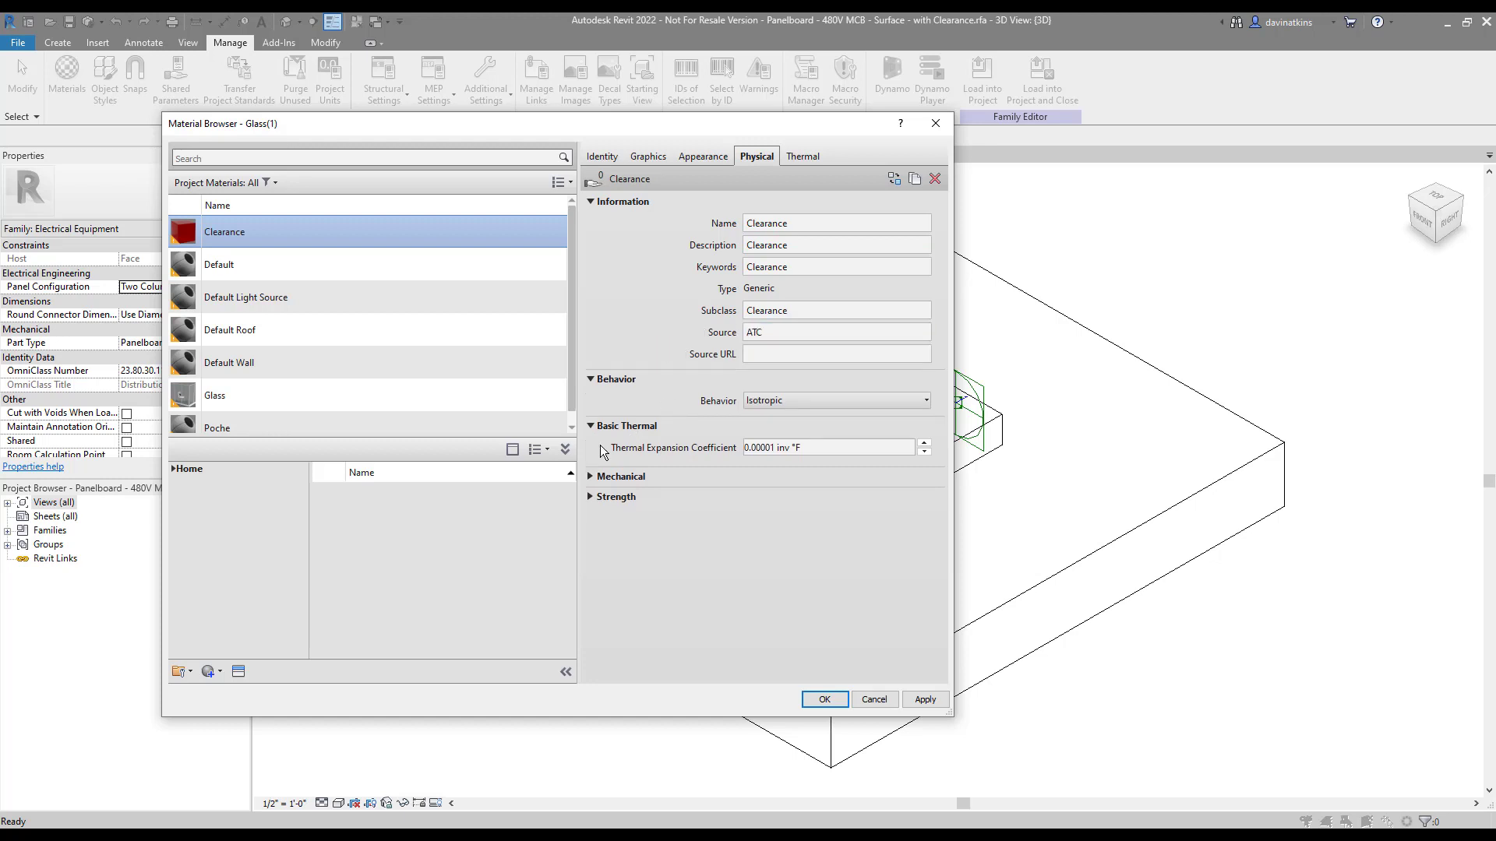
Step: Zero the thermal expansion coefficient, Young's Modulus, Poisson's Ratio and Shear Modulus
click(591, 476)
click(590, 599)
click(857, 448)
key(ctrl+a)
text(0)
click(830, 497)
key(ctrl+a)
text(0)
click(822, 520)
key(ctrl+a)
text(0)
click(822, 539)
key(ctrl+a)
text(0)
Step: Zero the physical asset's Density, Yield Strength and Tensile Strength
click(823, 564)
key(ctrl+a)
text(0)
click(825, 621)
key(ctrl+a)
text(0)
click(826, 643)
key(ctrl+a)
text(0)
click(670, 555)
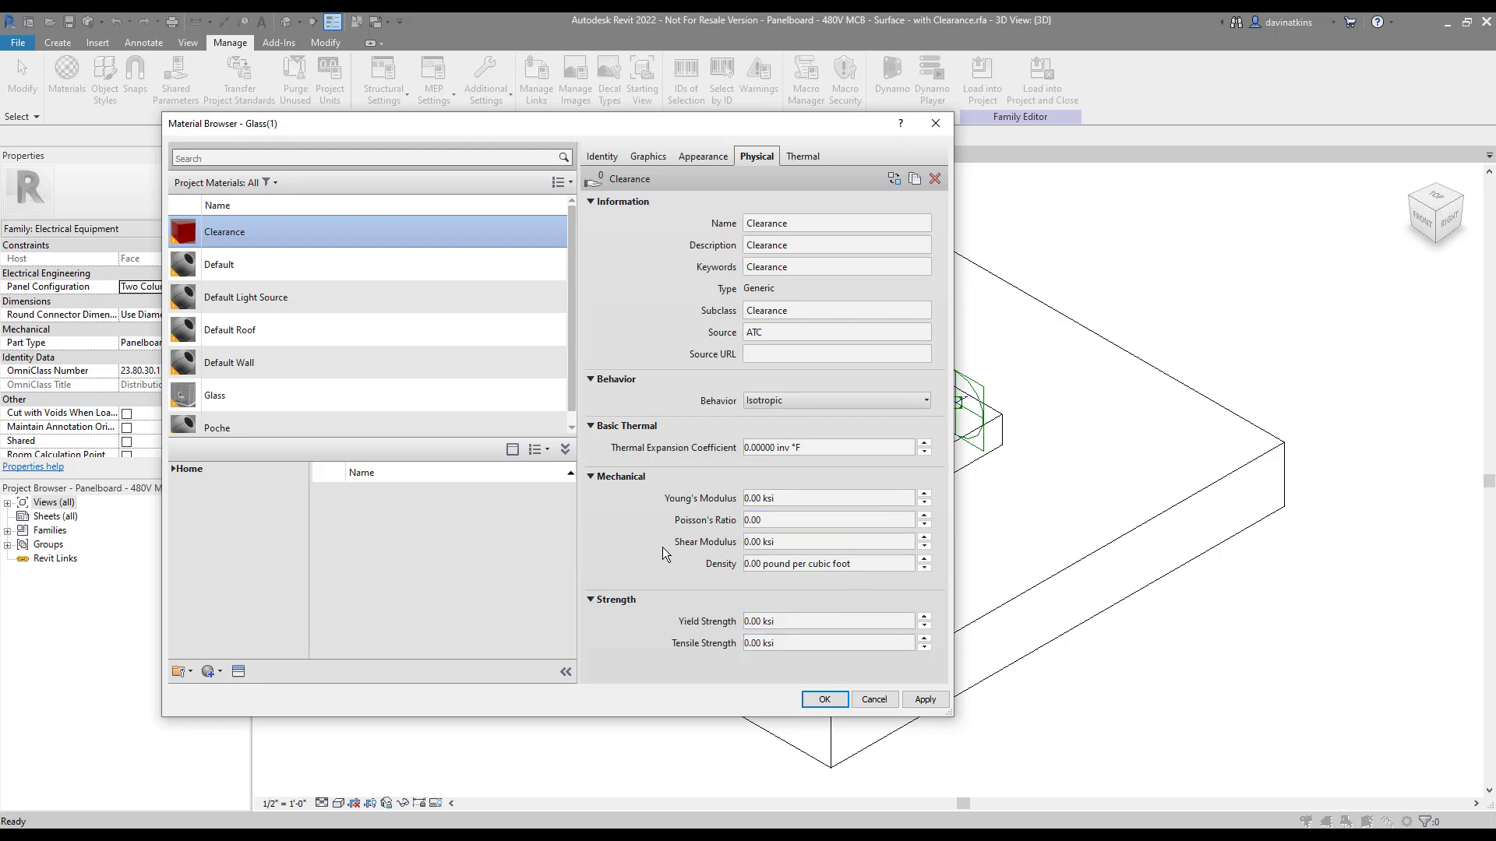
Step: Duplicate the thermal asset, set its name and info fields to Clearance and source to ATC
click(807, 153)
click(914, 179)
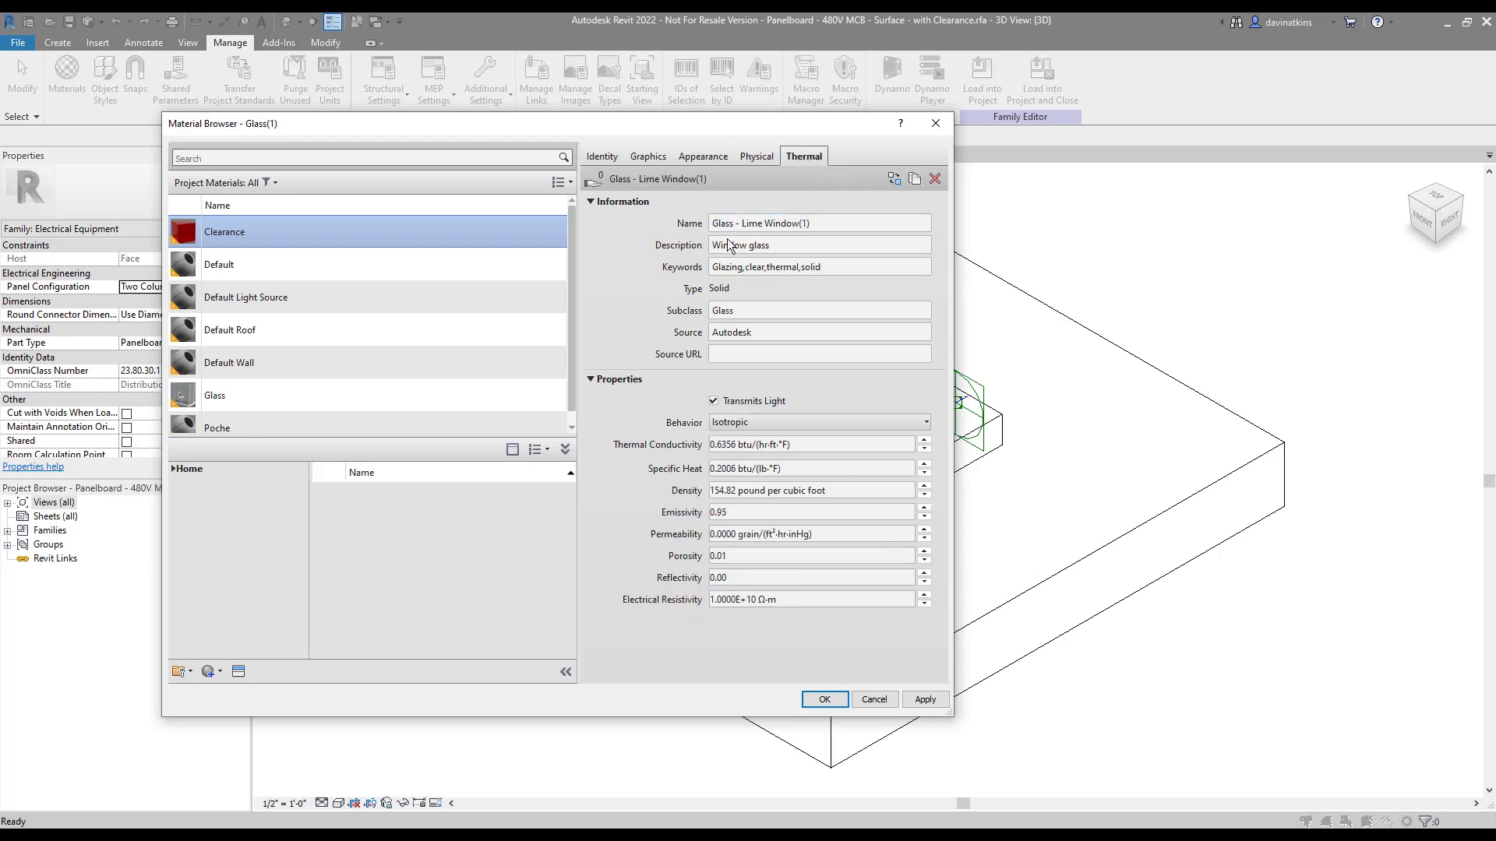
click(852, 222)
text(Clearance)
key(Tab)
text(Clearance)
key(Tab)
text(Clearance)
key(Tab)
text(Clearance)
key(Tab)
text(ATC)
key(Tab)
Step: Enter thermal values: conductivity 0.0058, specific heat 0.0239, density 0, emissivity 0.01, resistivity 0
click(832, 444)
text(0.0058)
key(Tab)
text(0.0239)
key(Tab)
text(0)
key(Tab)
text(0.01)
key(Tab)
key(Tab)
key(Tab)
key(Tab)
text(0)
key(Tab)
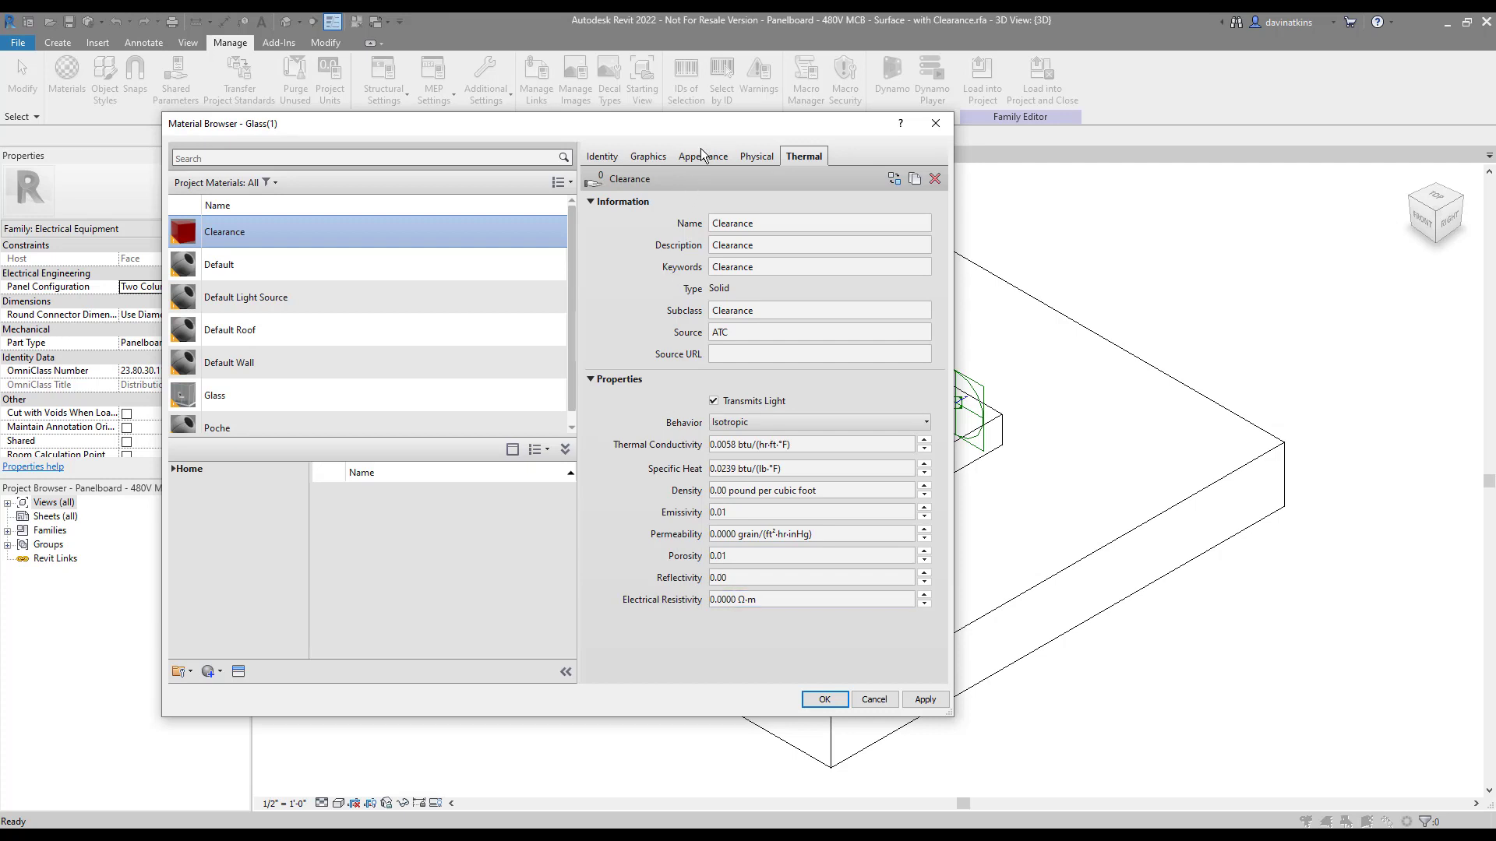
Step: Give the Clearance shading red RGB 255 0 0 without render appearance, 50 transparency, and apply
click(656, 158)
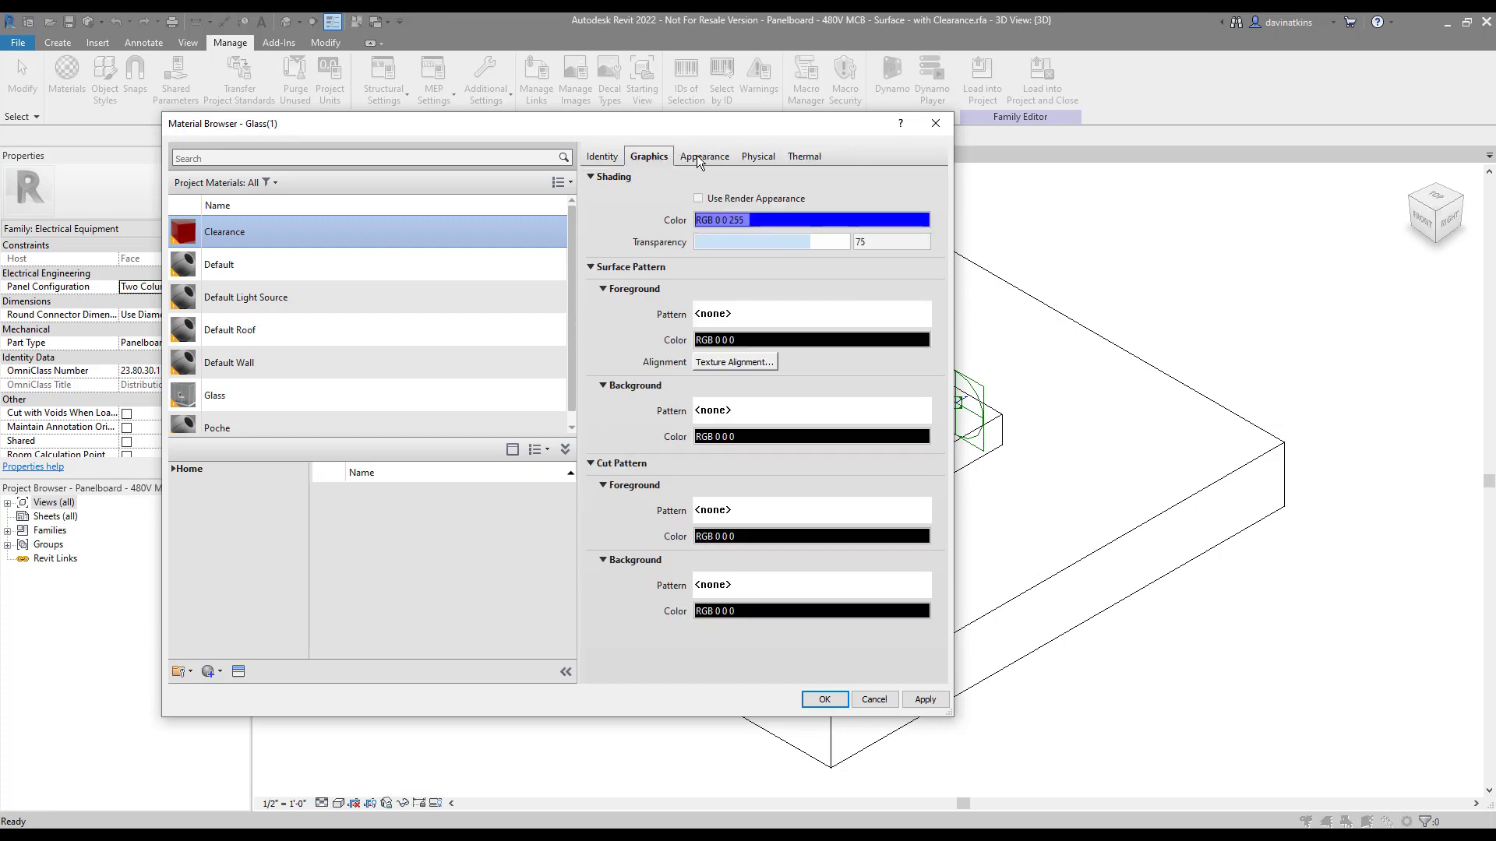
click(699, 199)
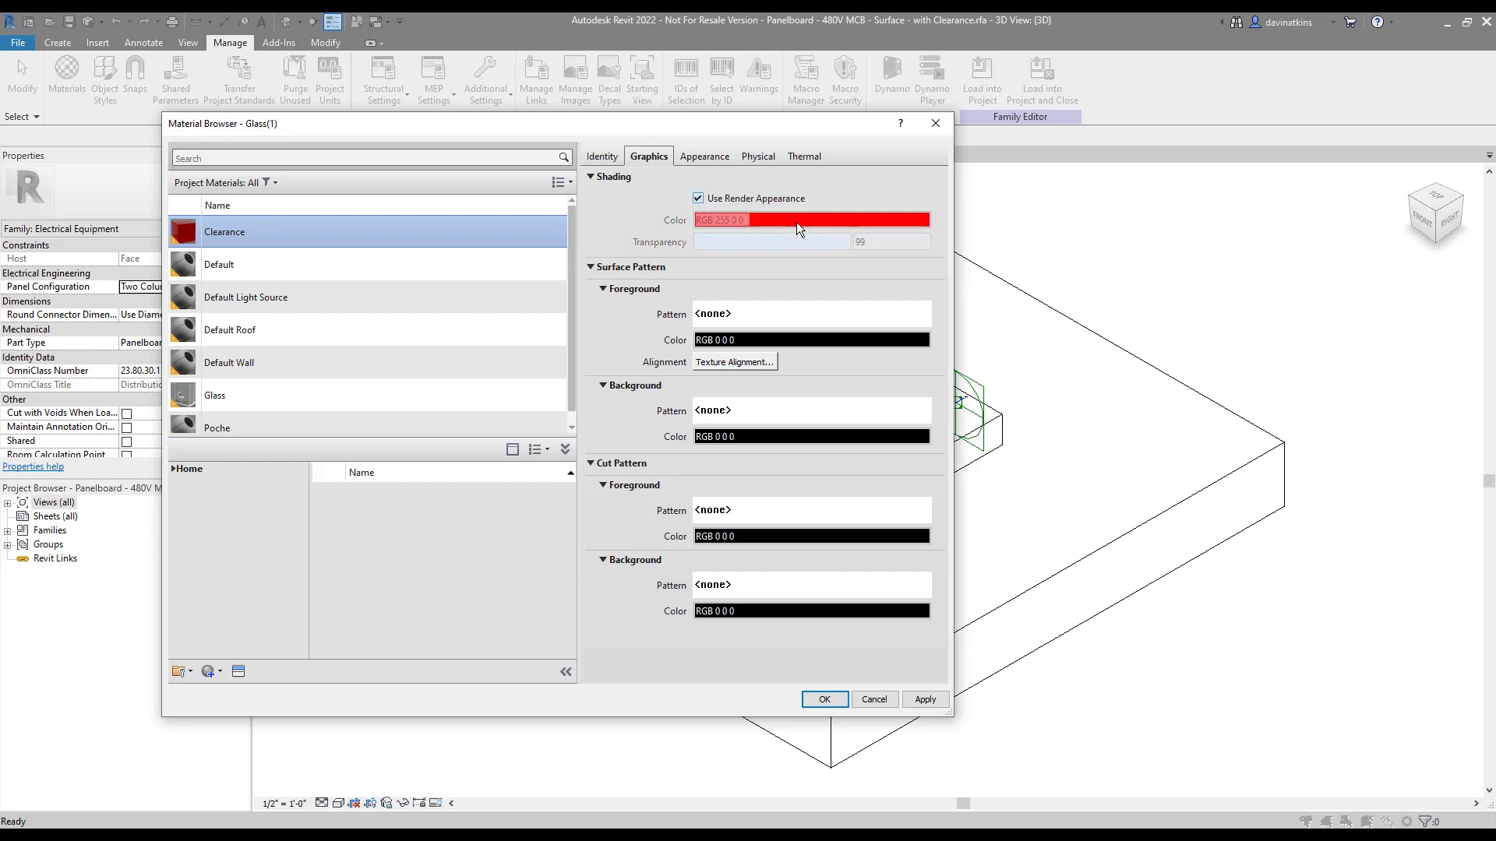
click(697, 158)
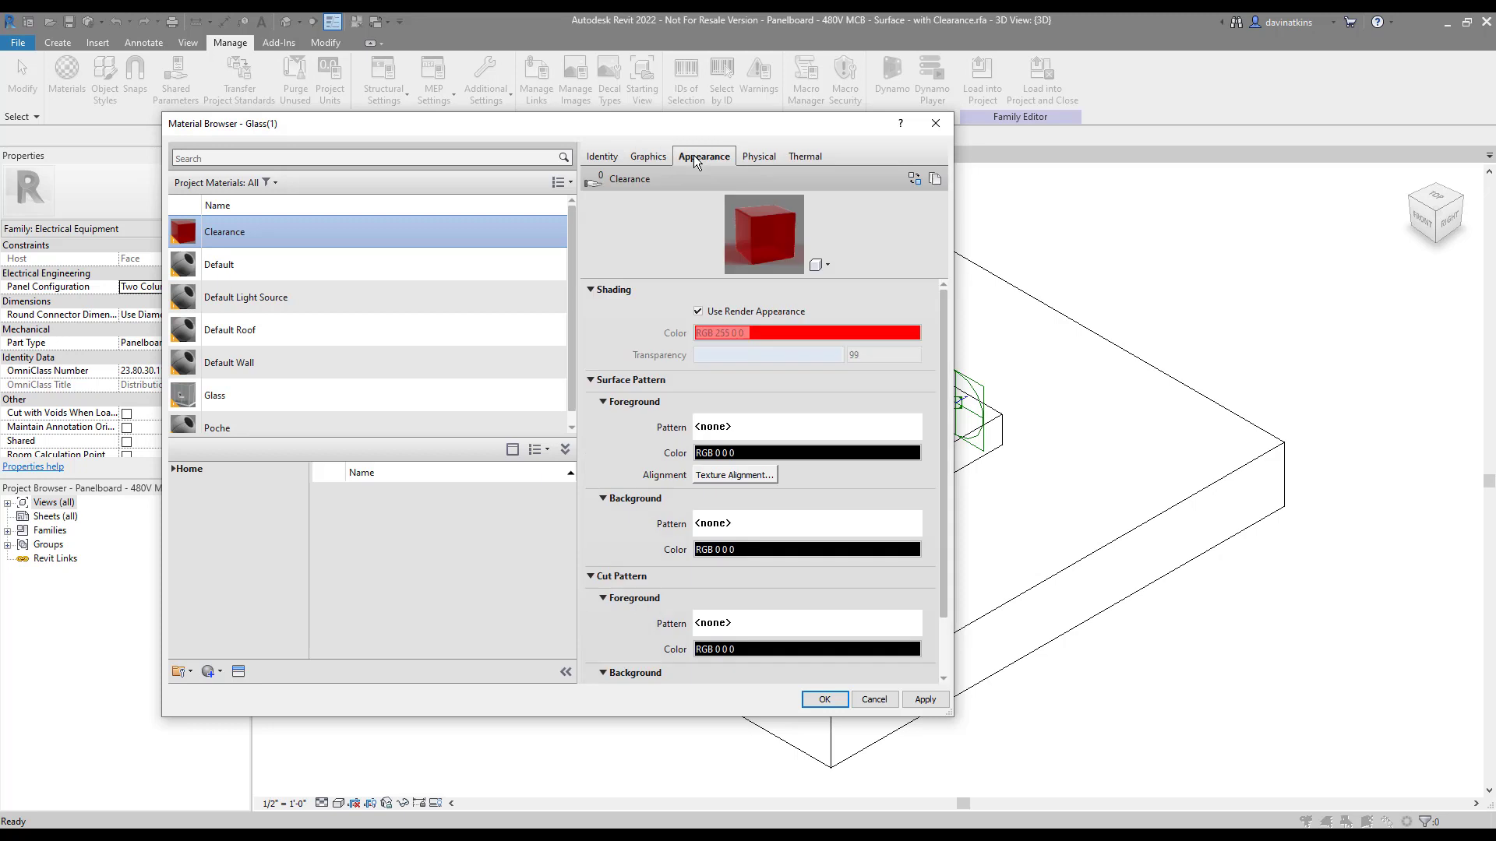
click(645, 159)
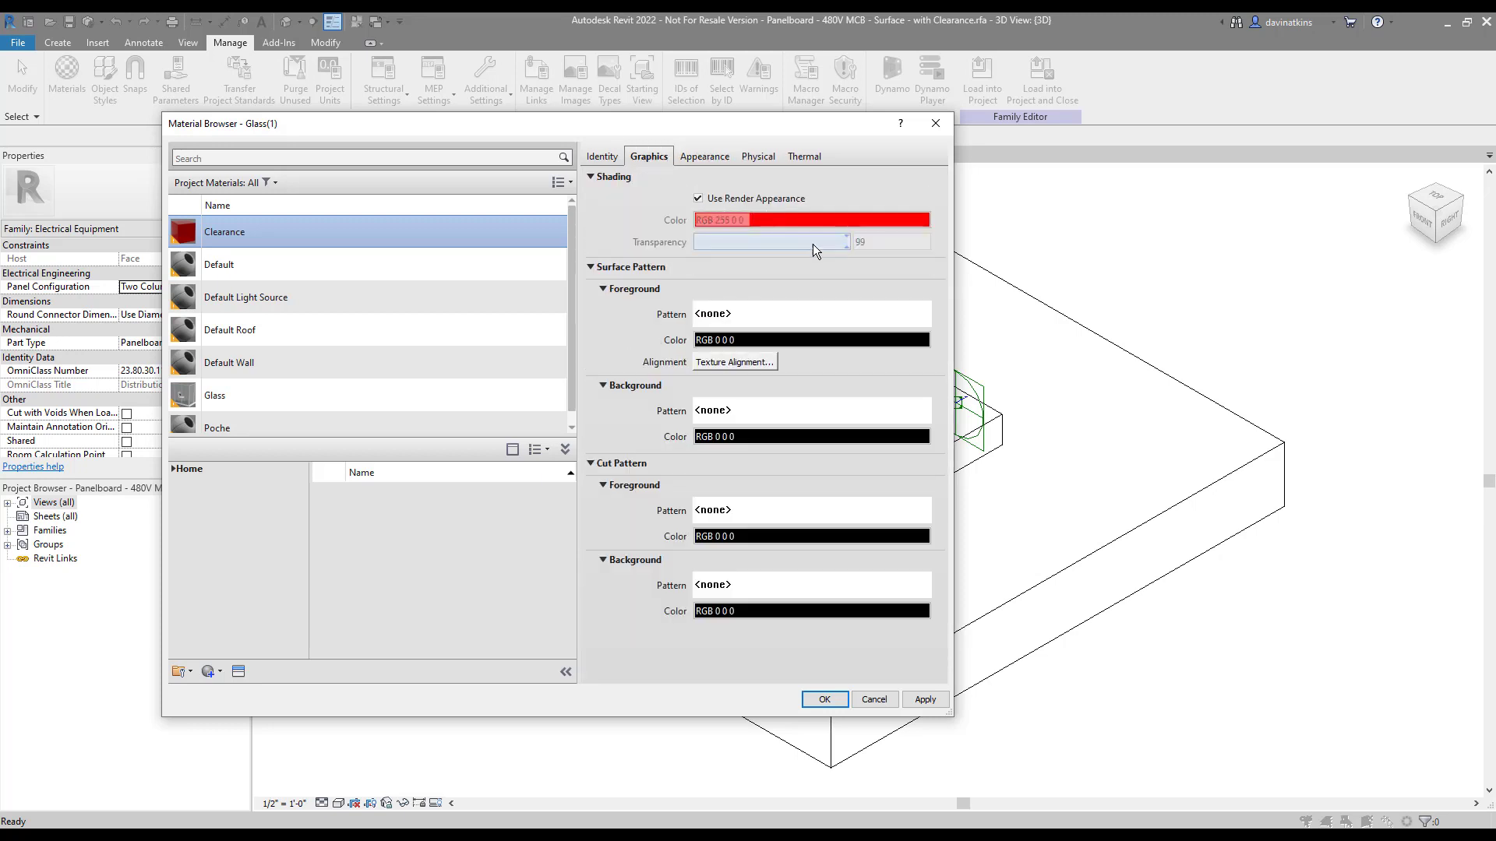
click(698, 198)
drag(845, 242, 771, 242)
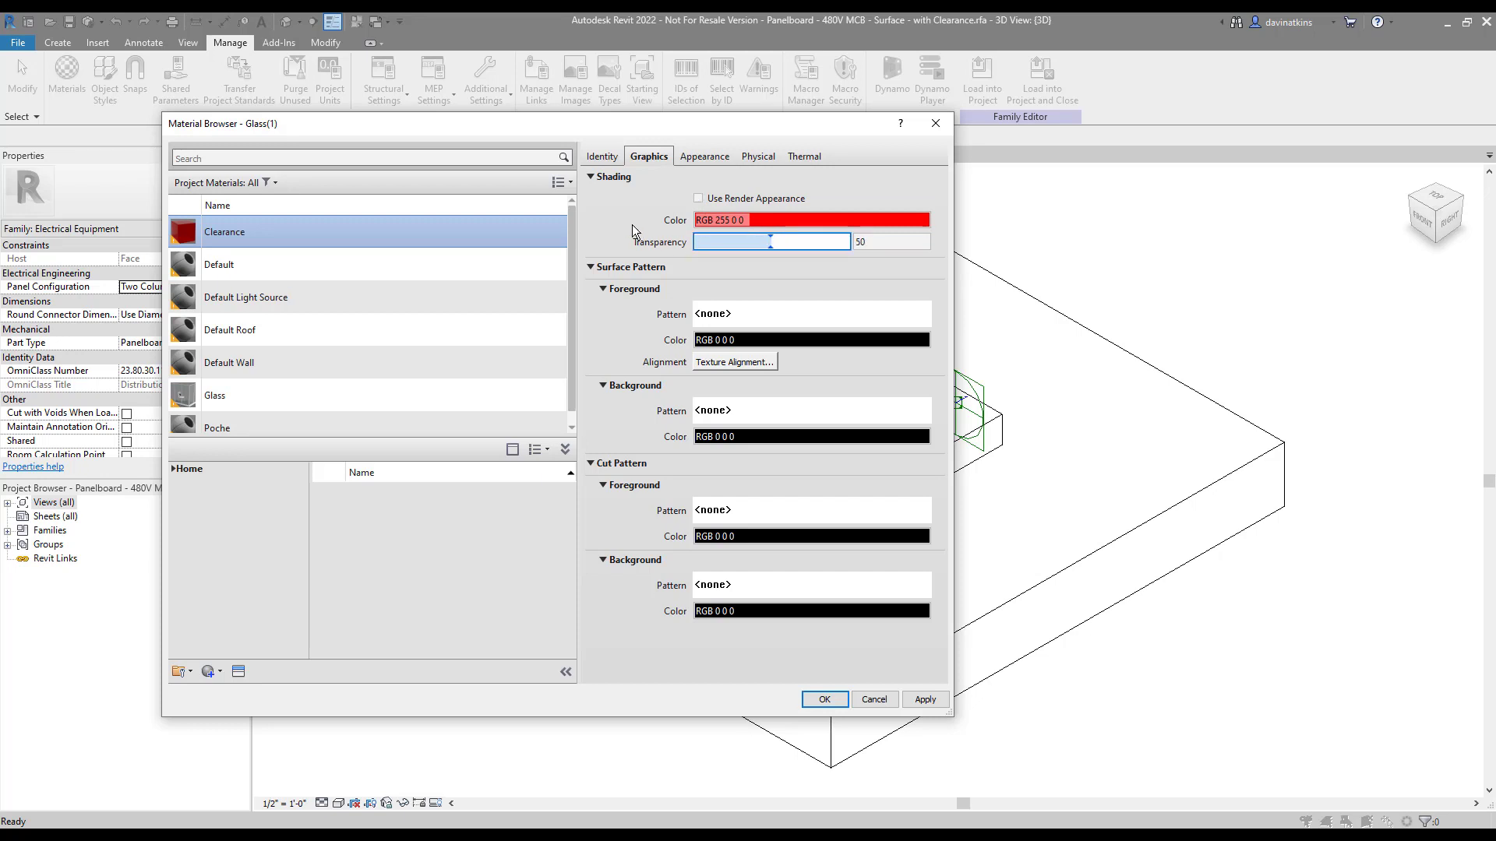
click(926, 699)
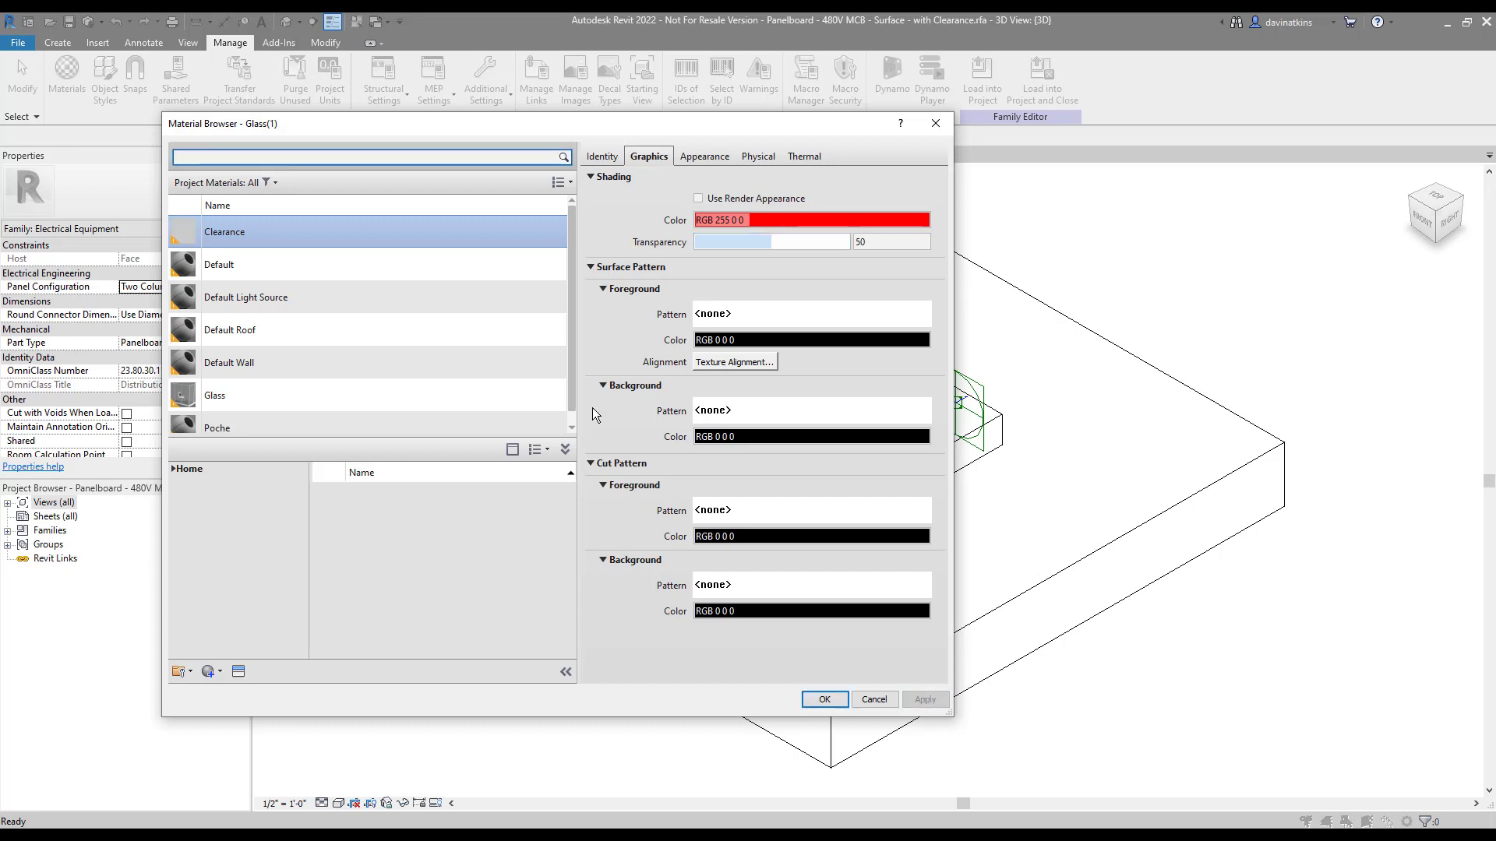
Step: Add the Clearance material to Favorites, replacing the older copy
right_click(344, 233)
mouse_move(382, 309)
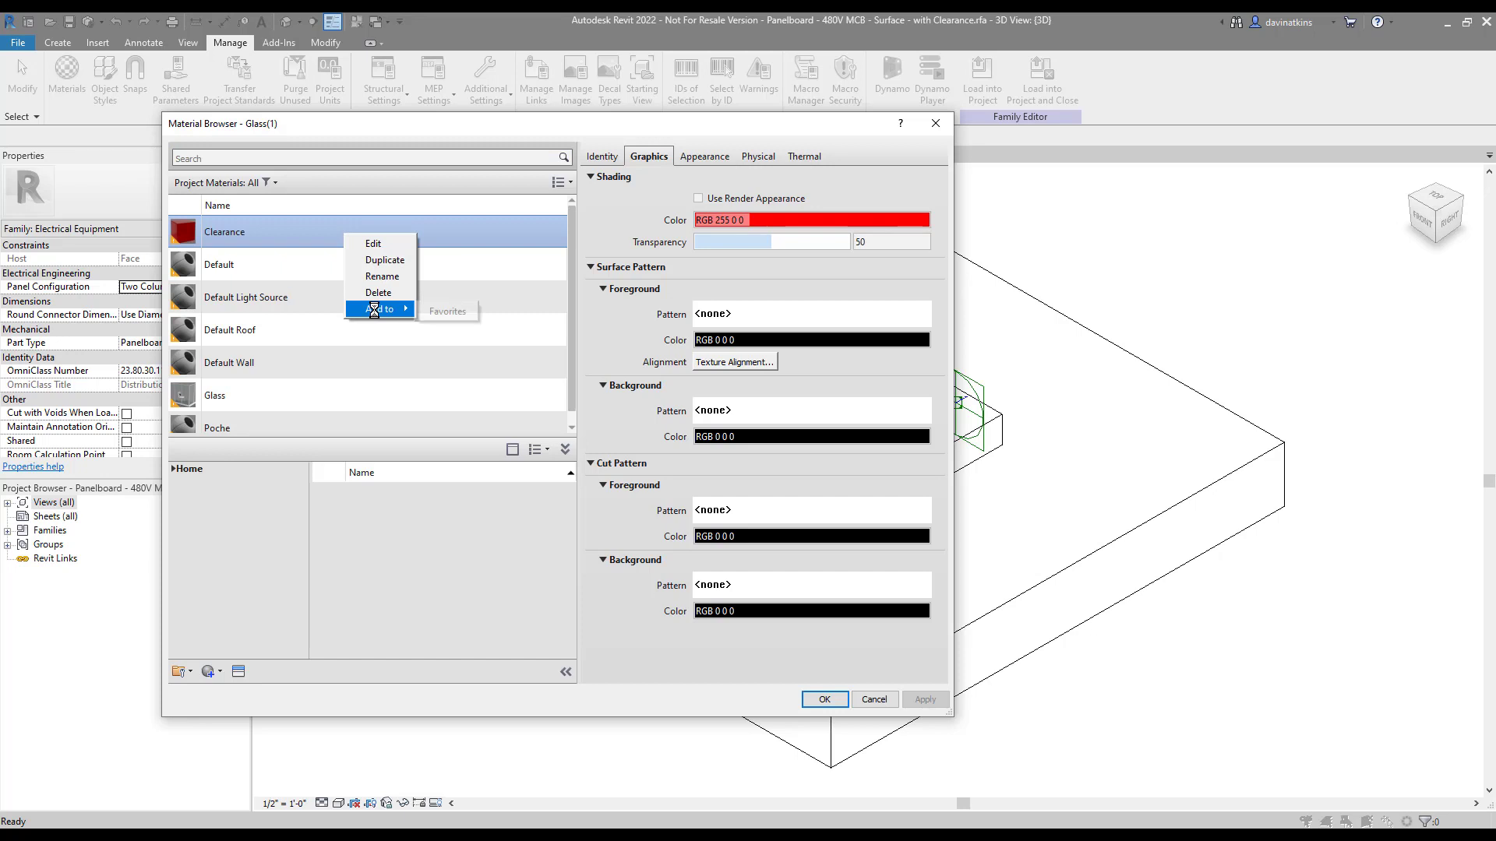
click(447, 311)
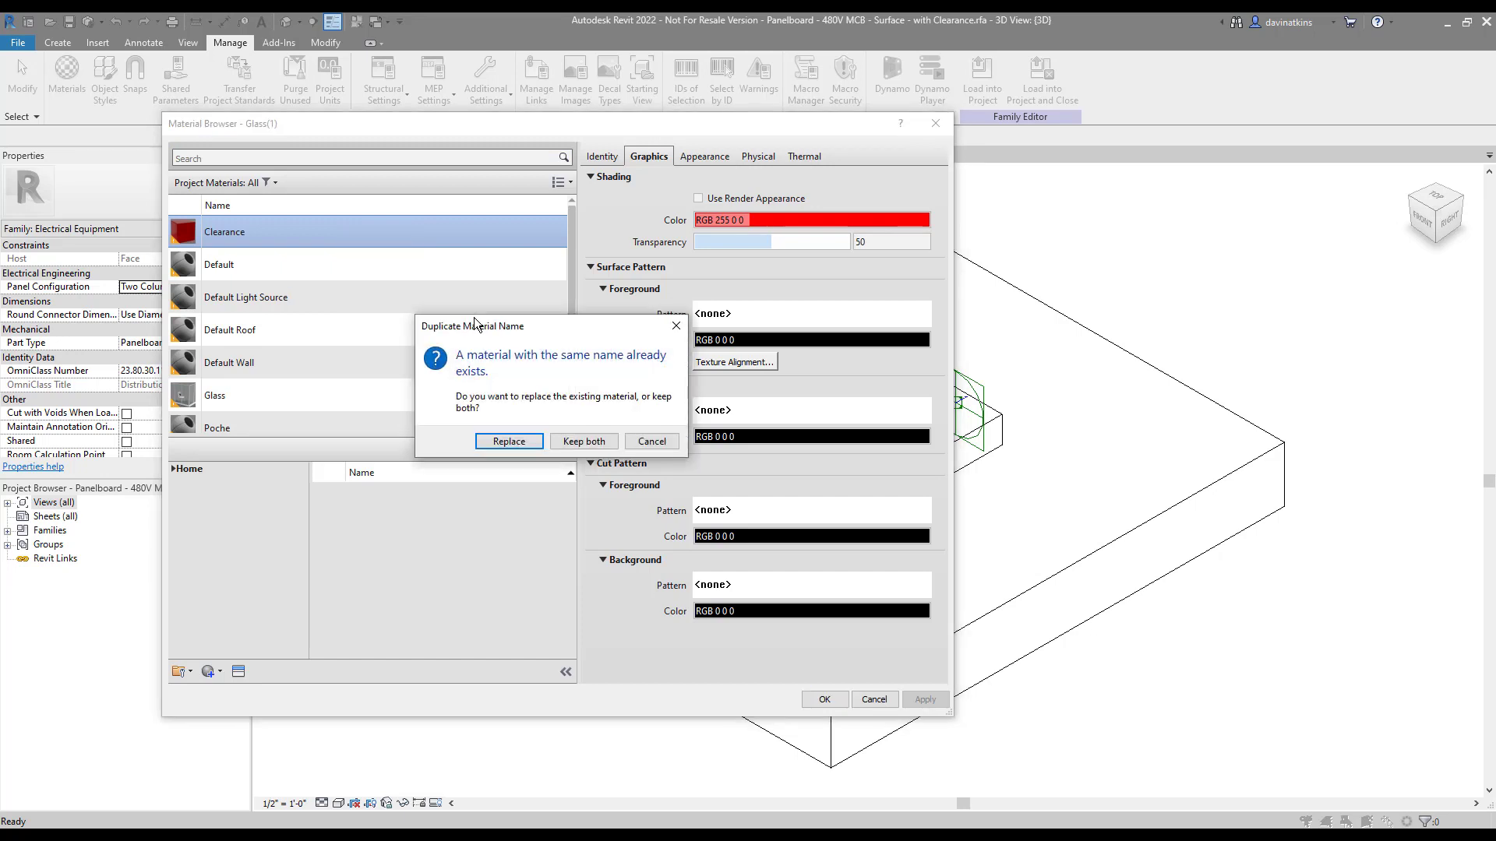
click(521, 440)
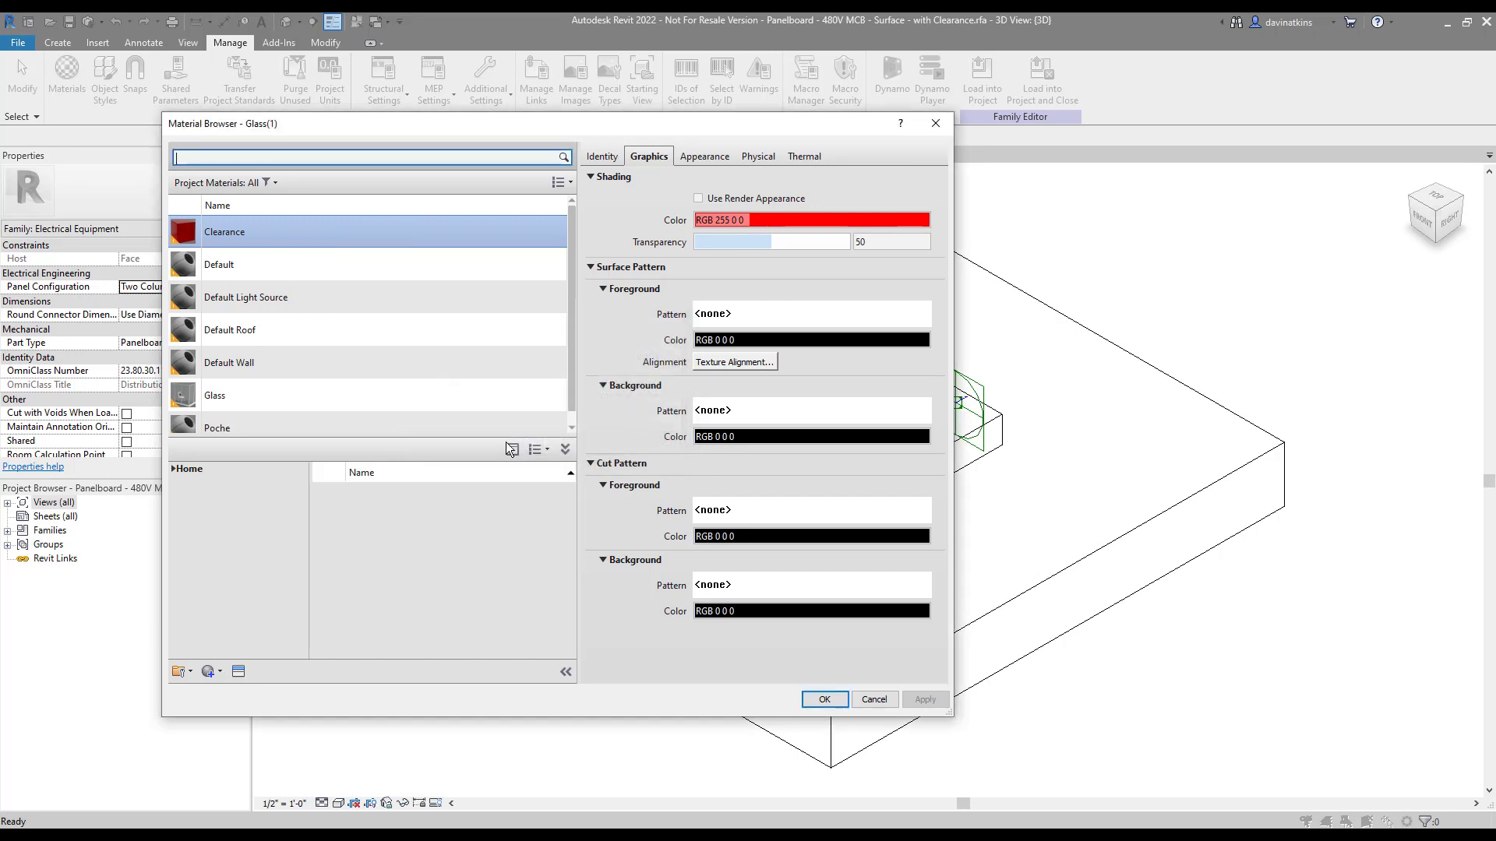
Step: Check Clearance under Home > Favorites and close the Material Browser with OK
click(175, 469)
click(217, 483)
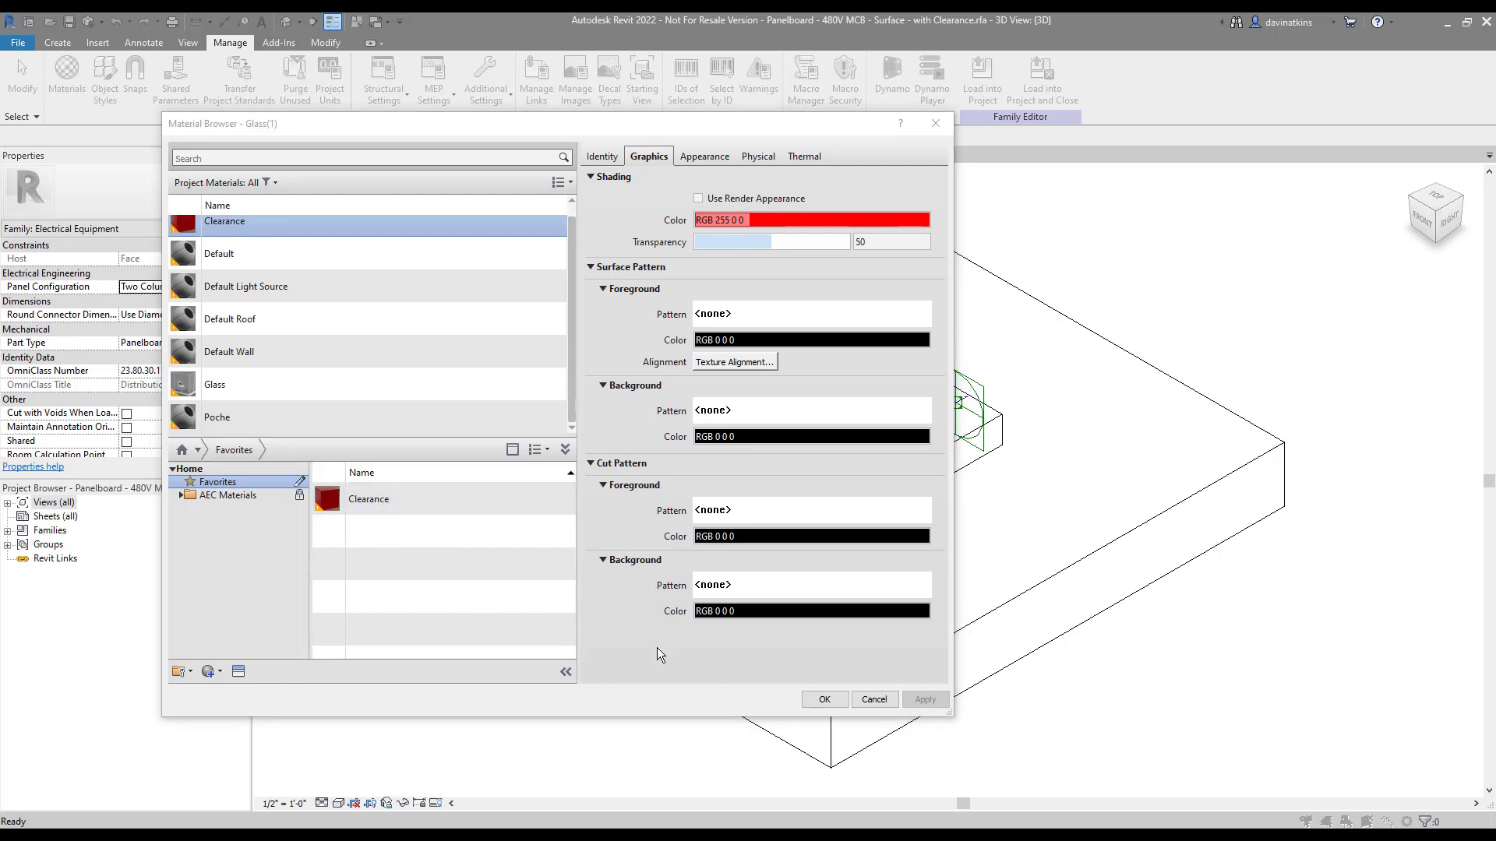
click(826, 700)
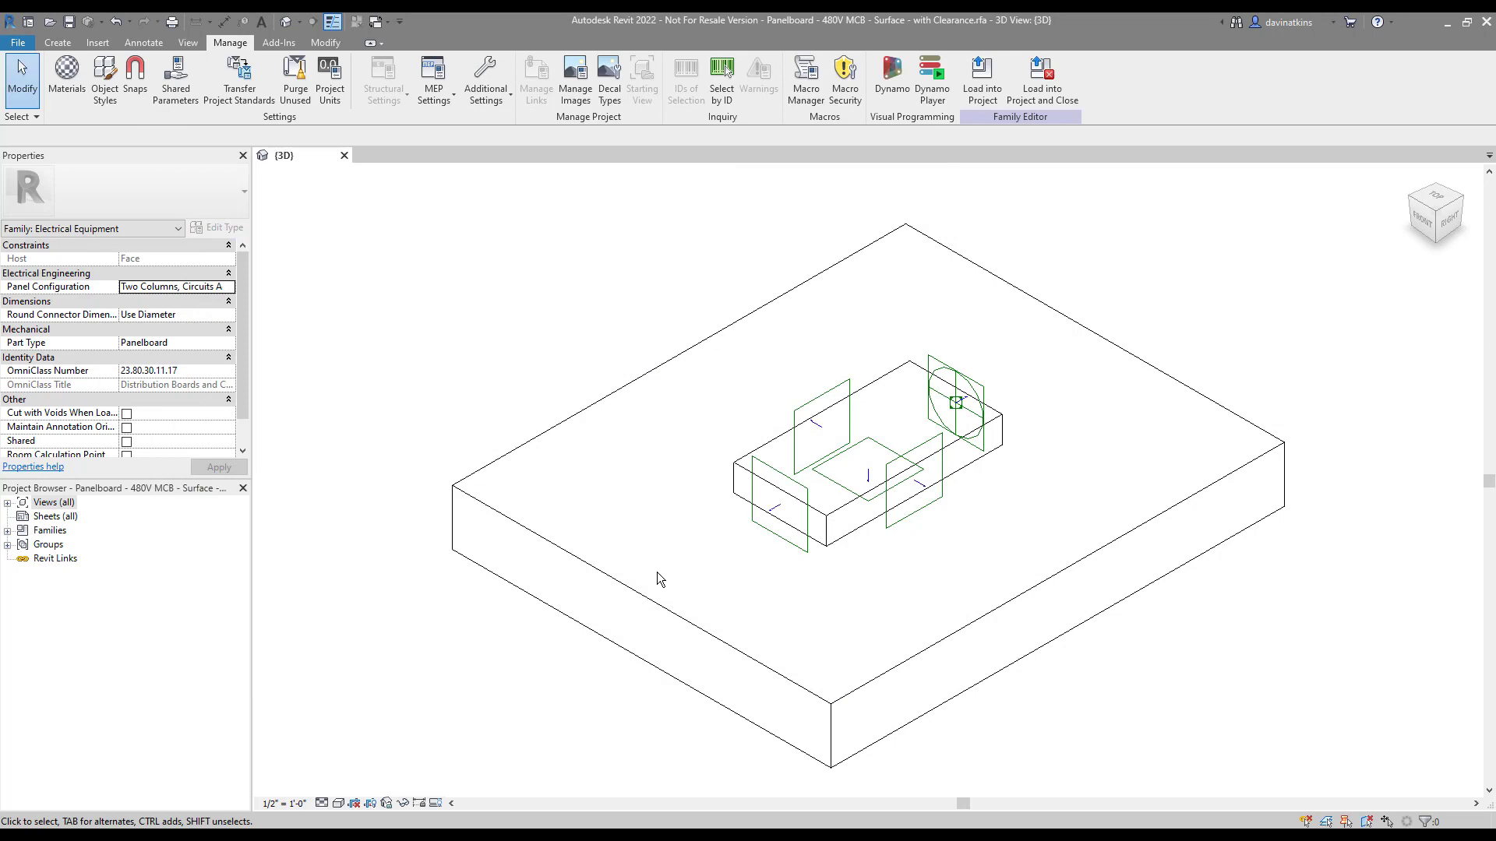
Step: Start a new extrusion with its work plane on the panelboard box's top face
middle_drag(665, 478, 518, 473)
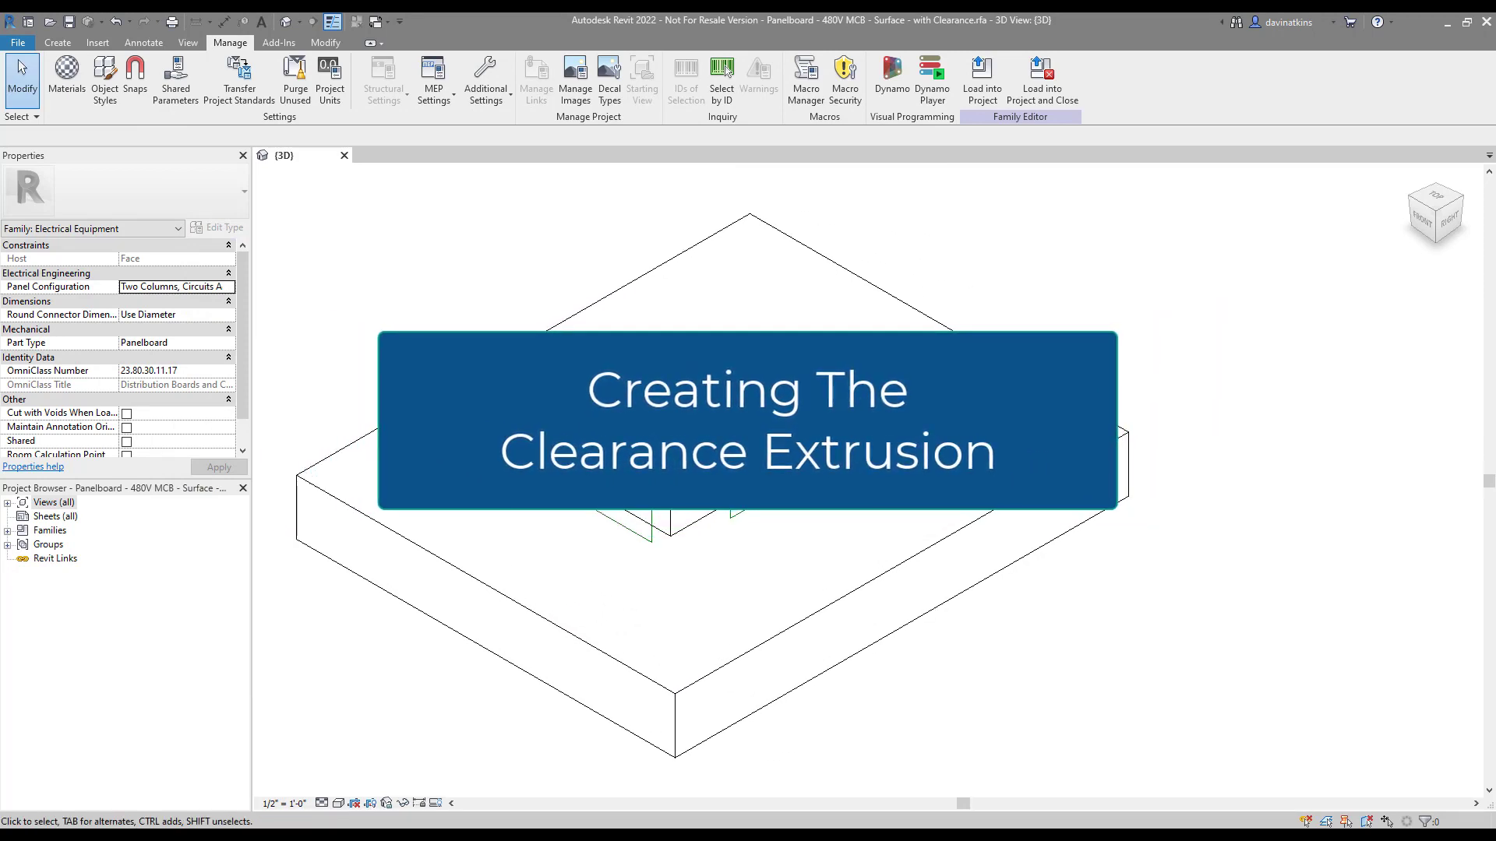
click(57, 43)
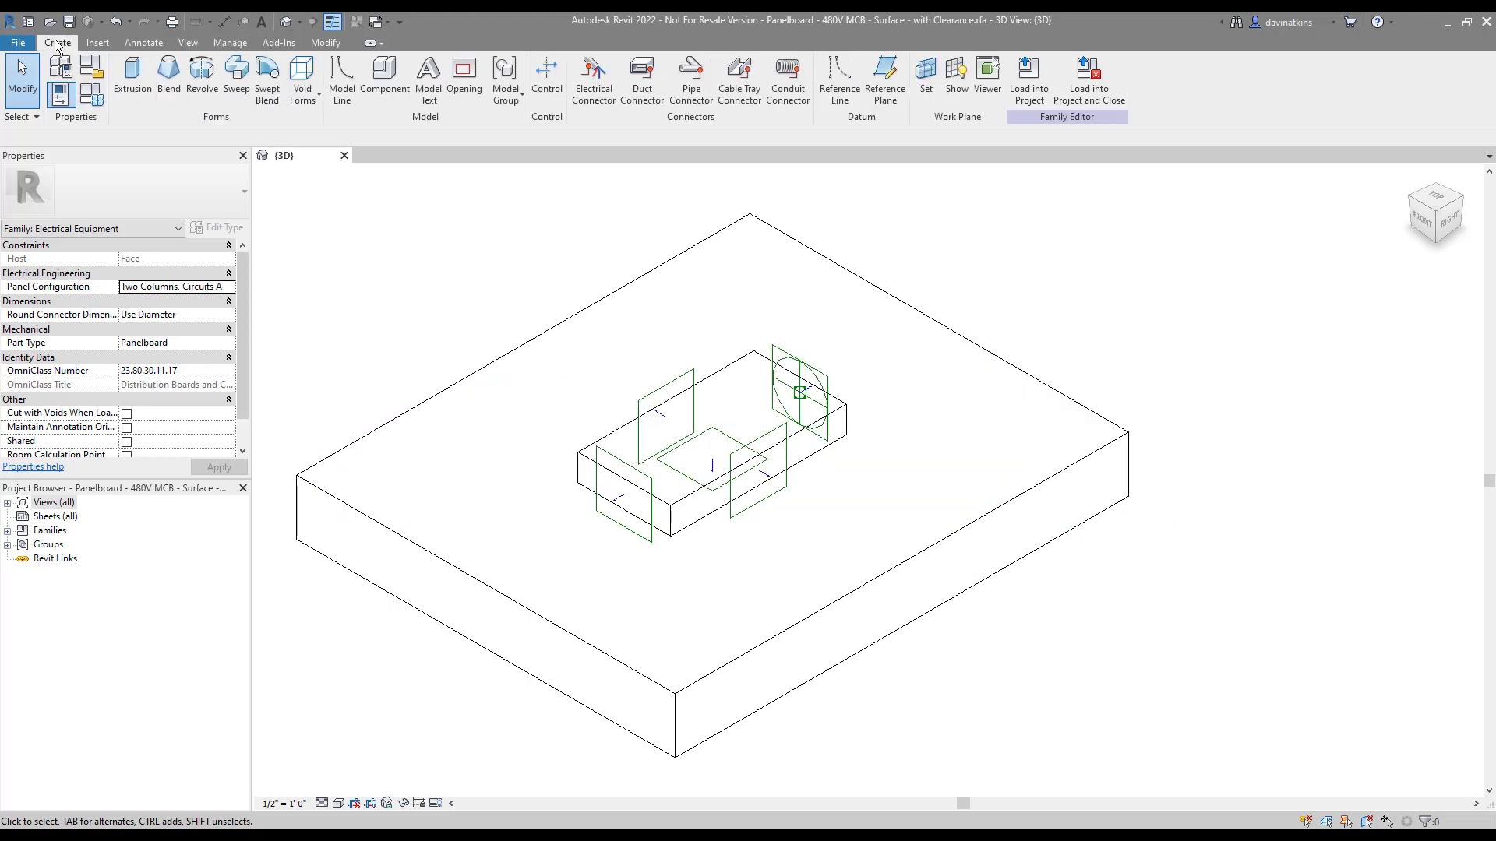
click(128, 81)
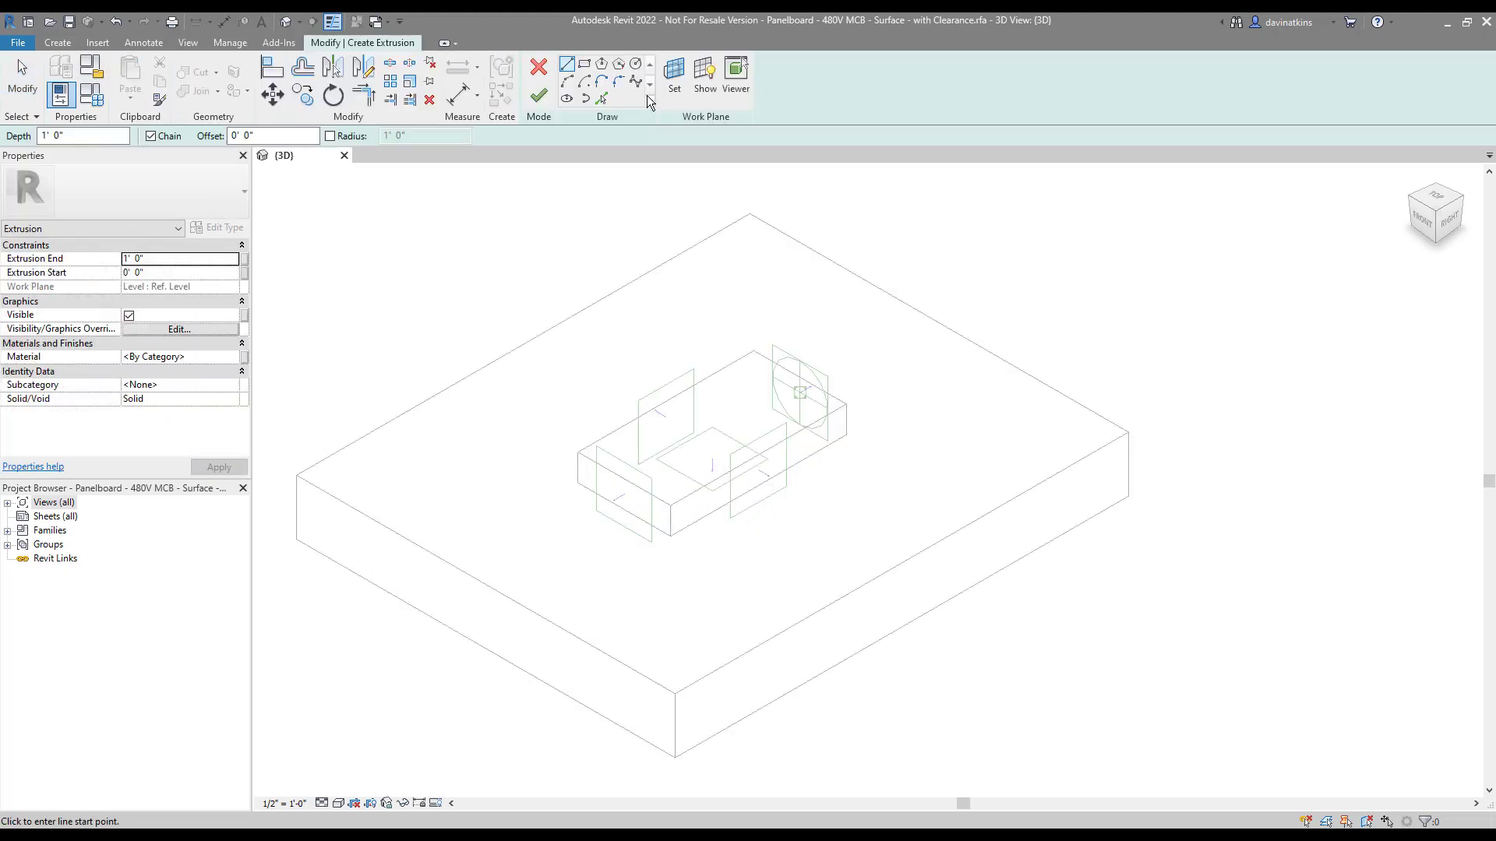
click(674, 74)
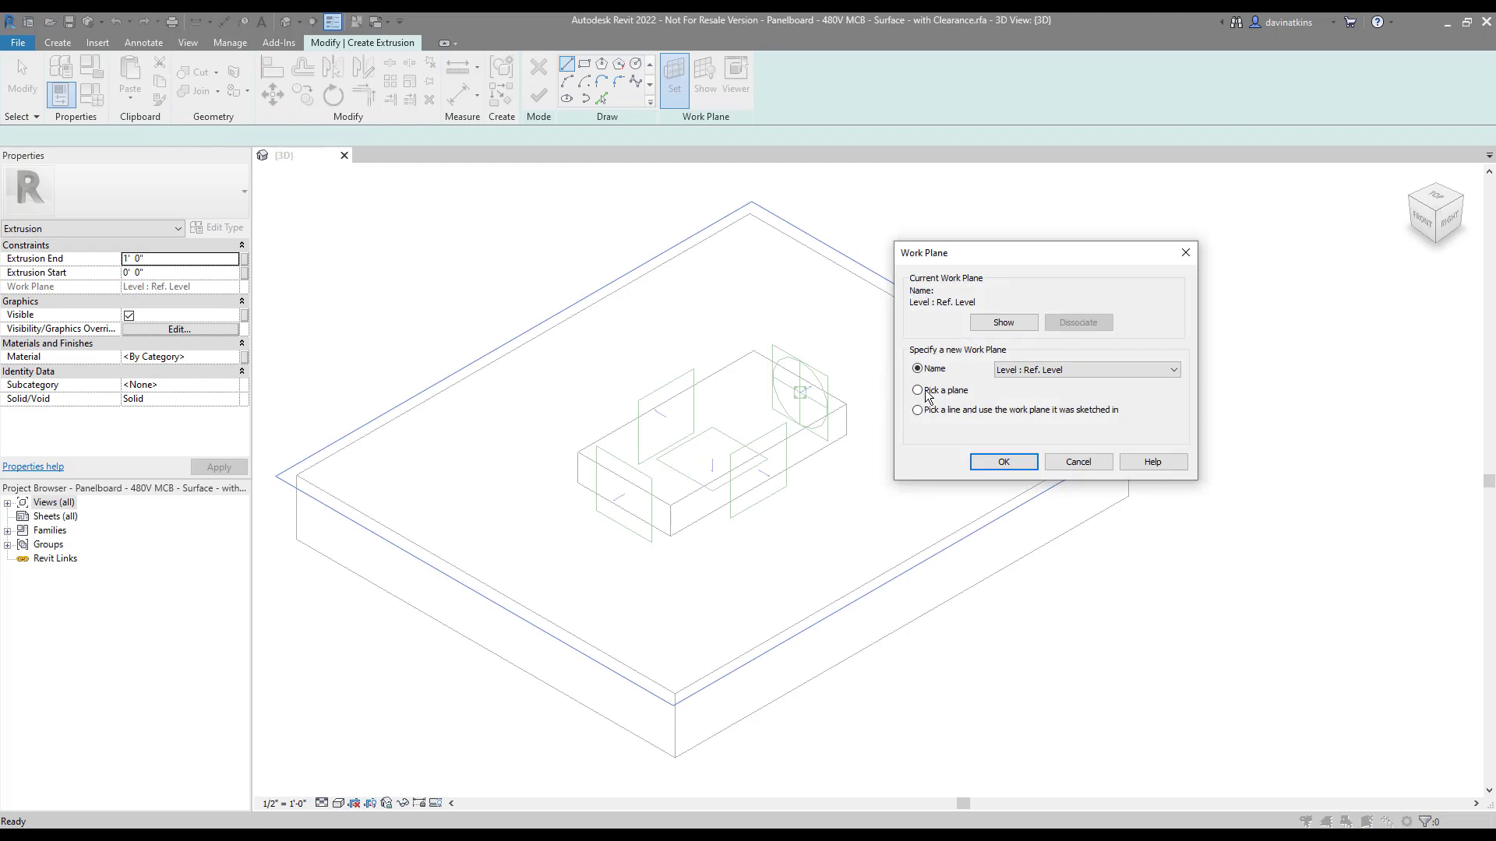
click(924, 390)
click(1004, 462)
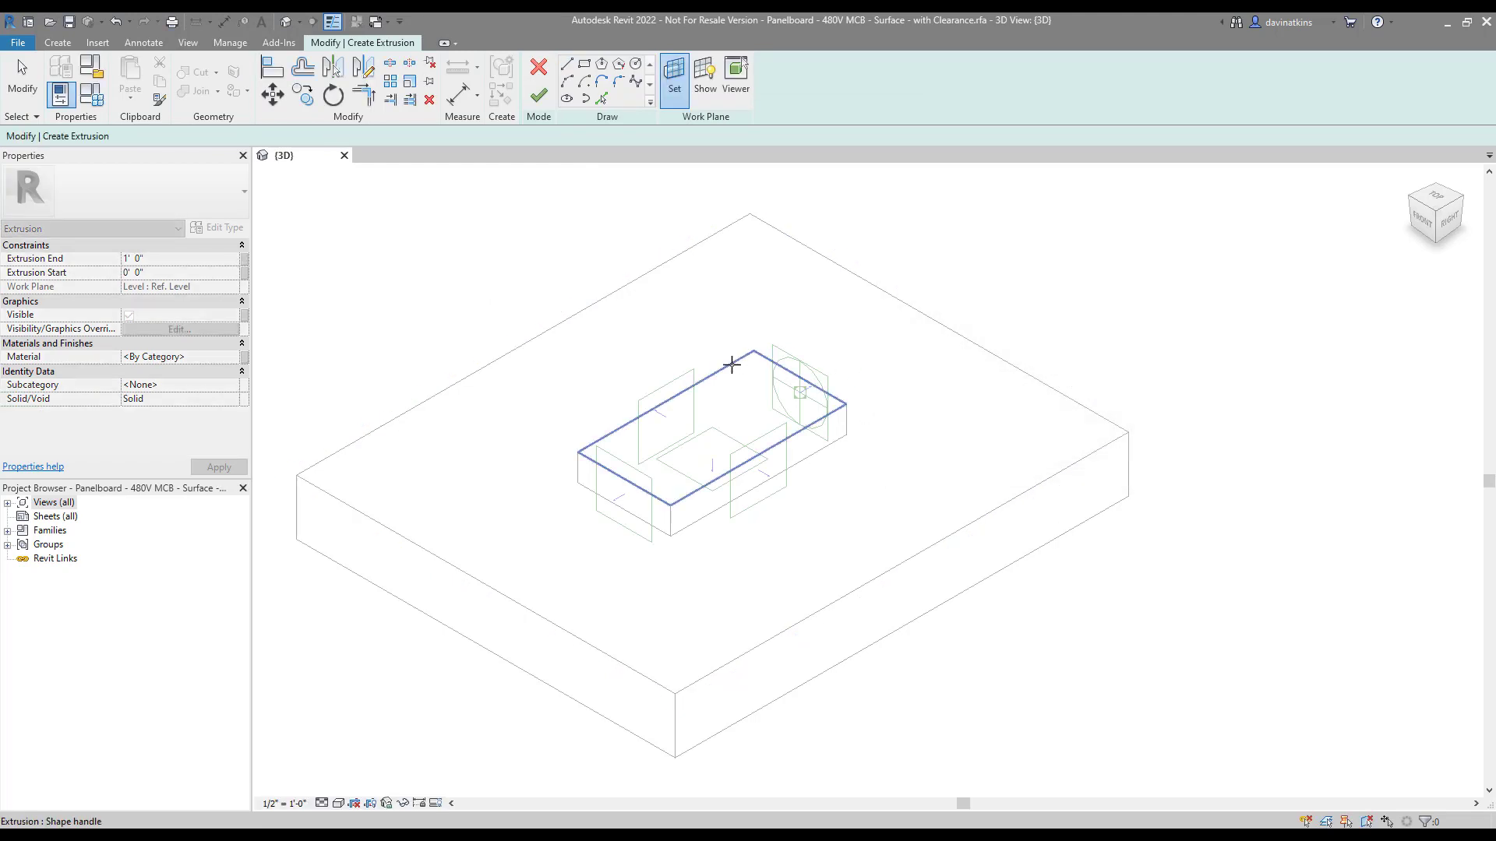
click(731, 364)
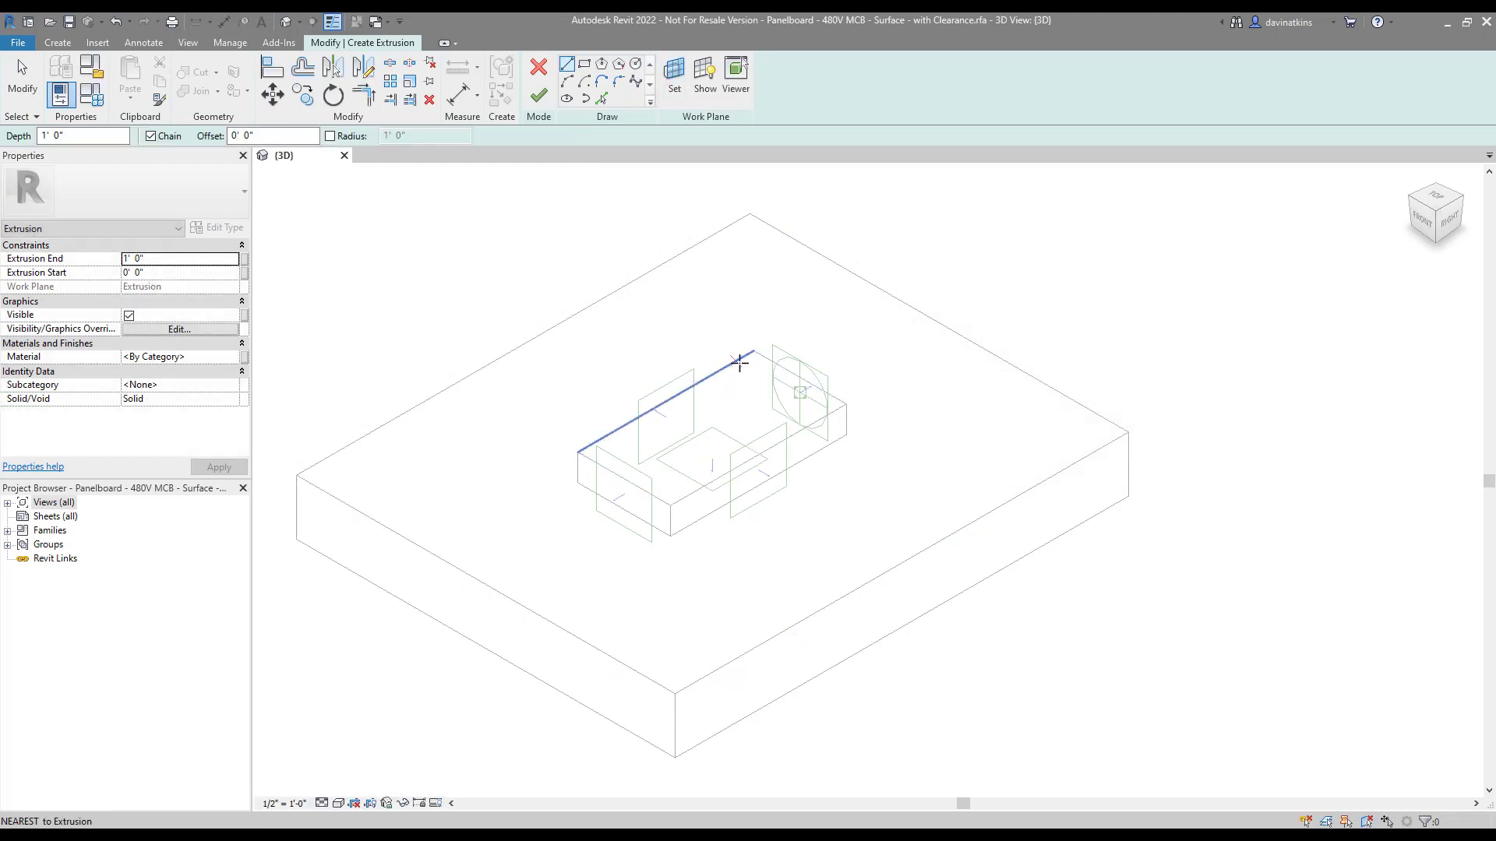
Step: Sketch the box's top edges with locked Pick Lines, delete the stray line, and finish the extrusion
click(600, 98)
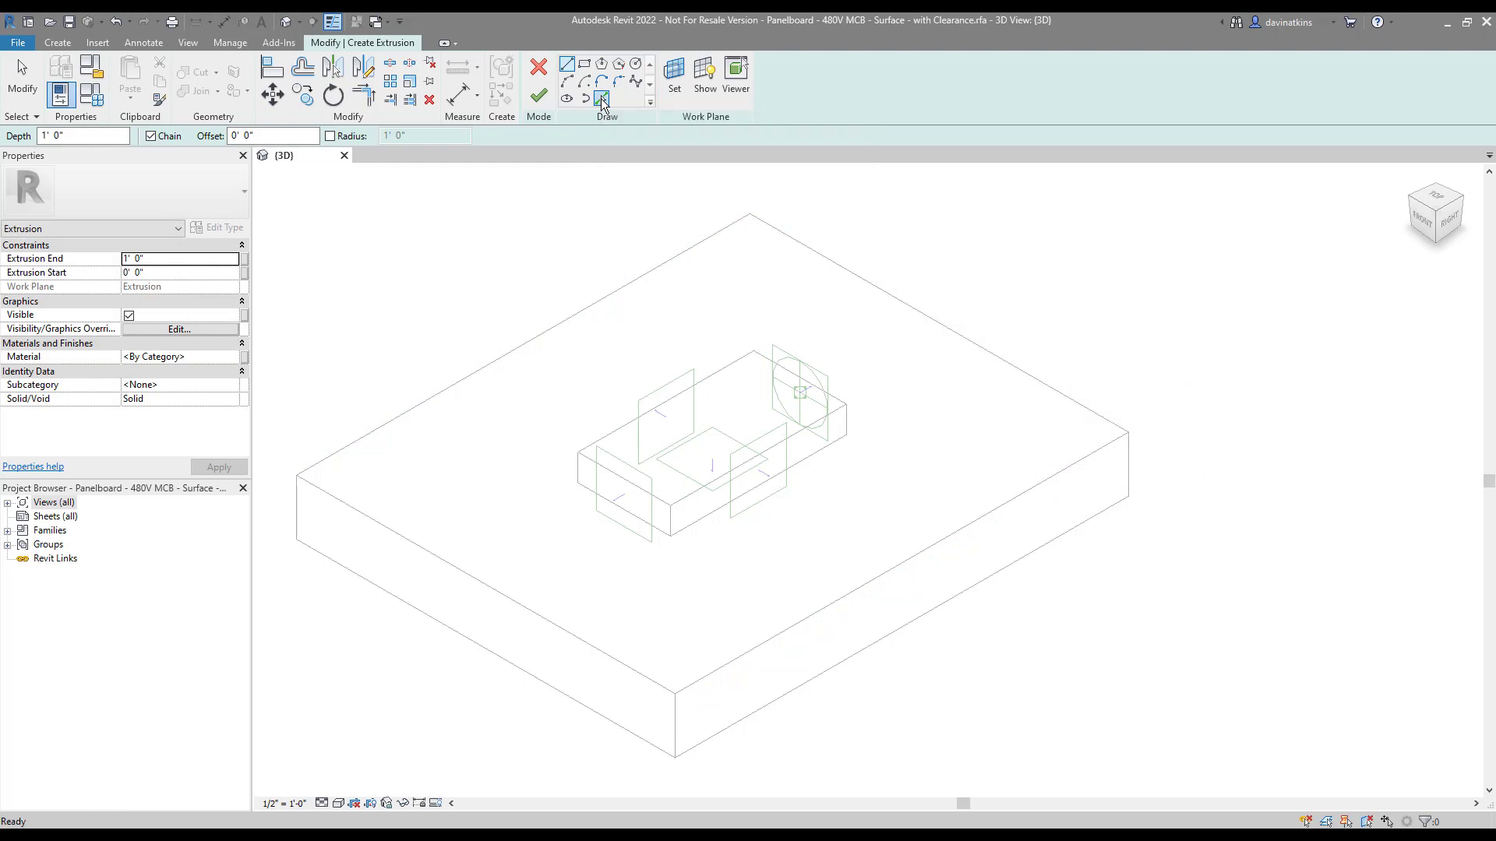
click(283, 136)
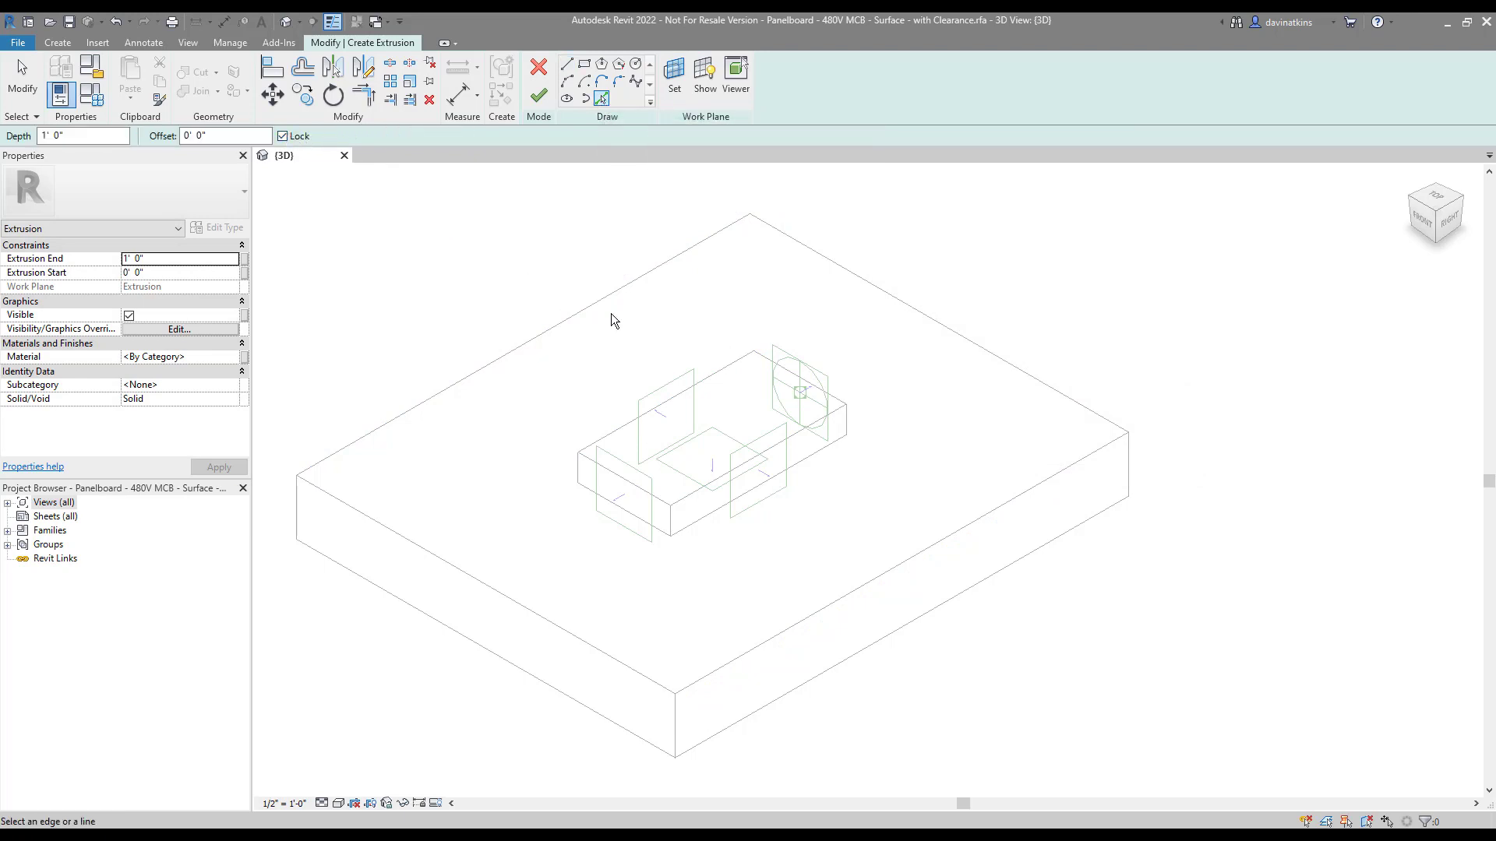
click(705, 378)
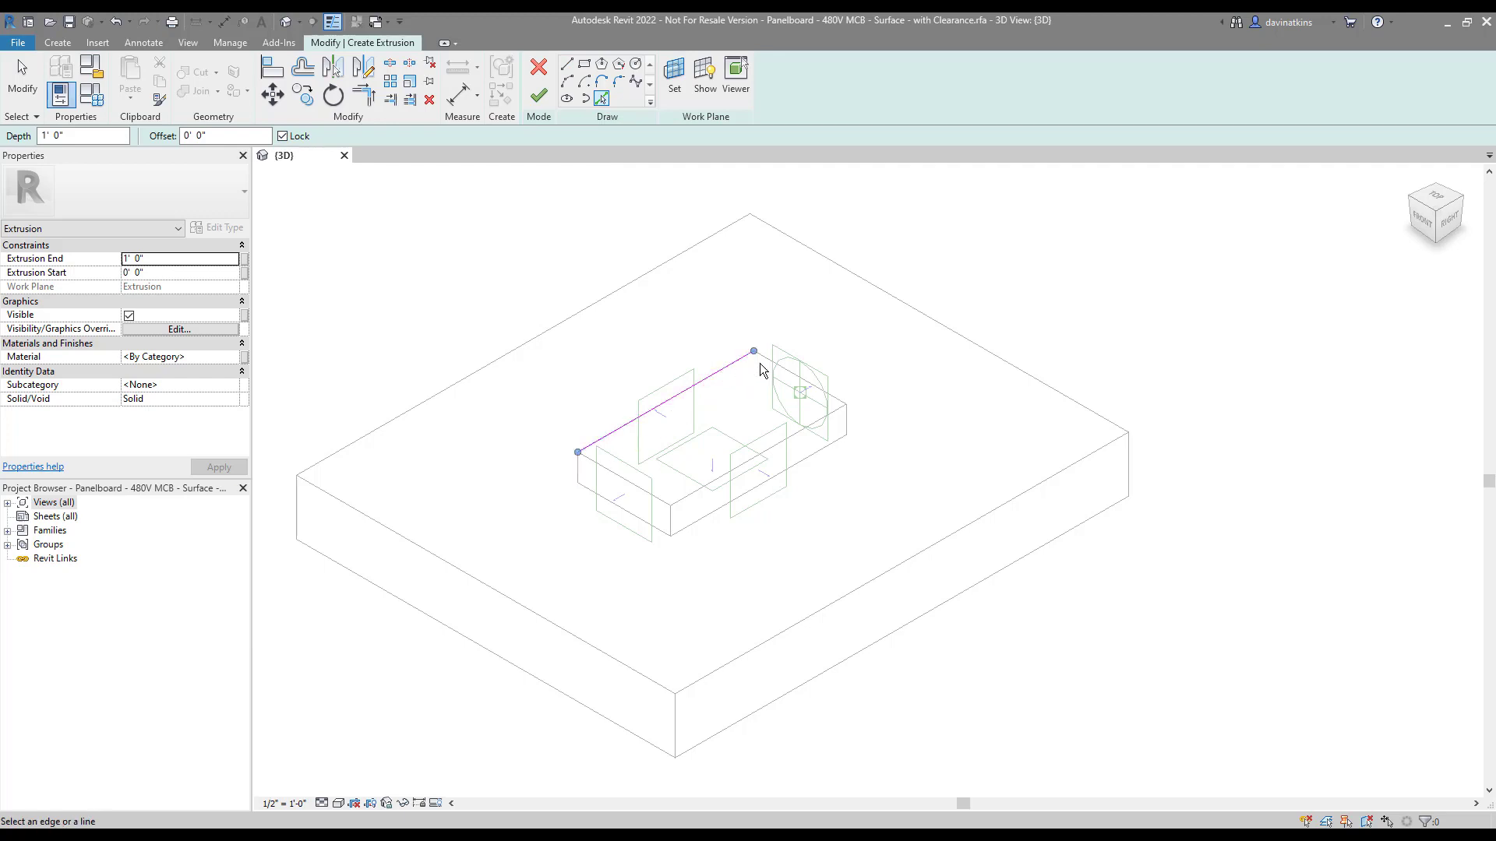
click(804, 429)
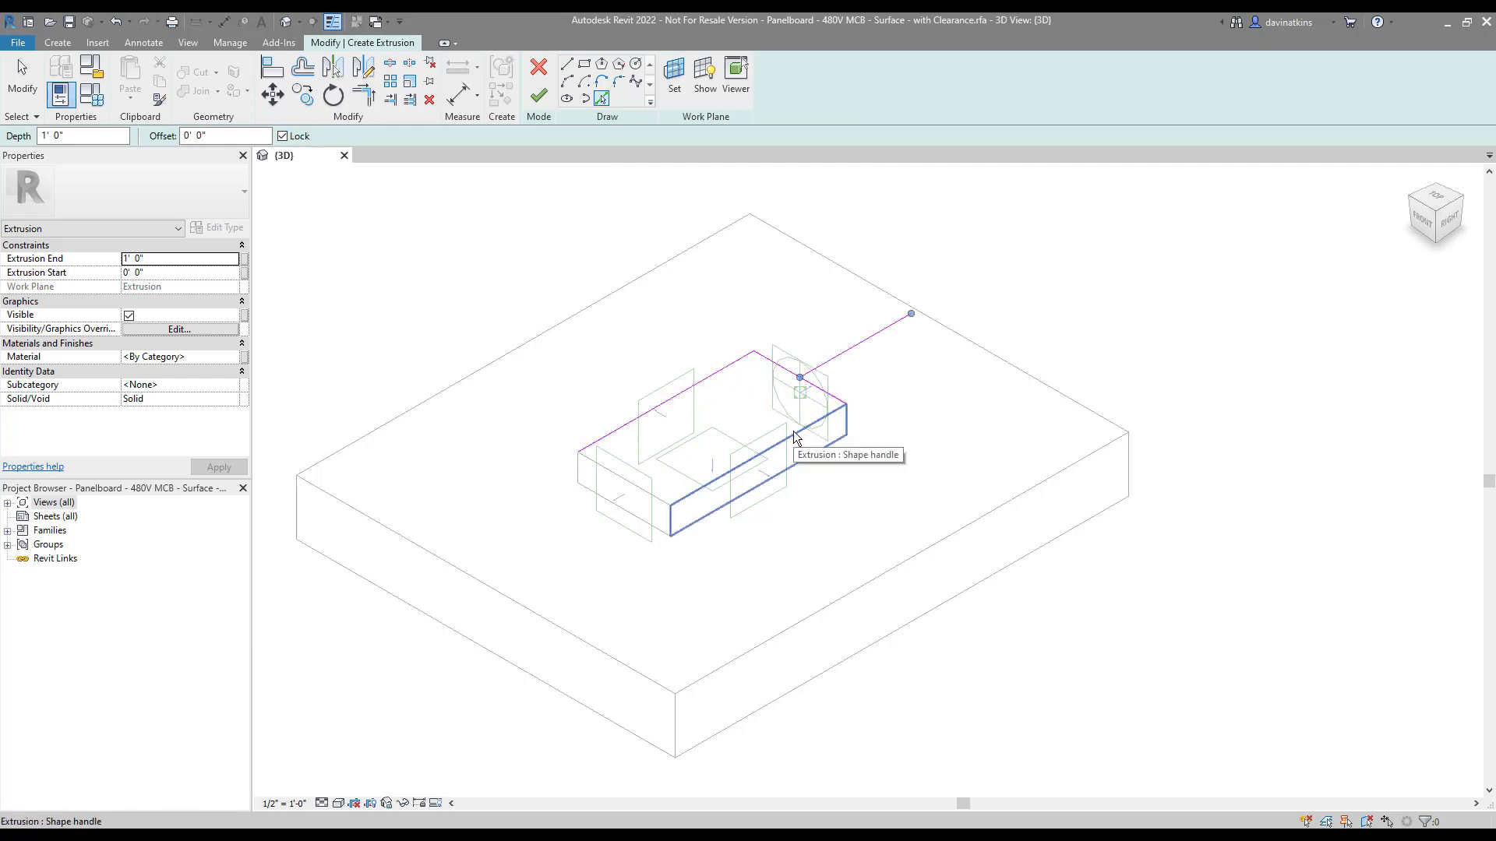
click(794, 432)
click(658, 498)
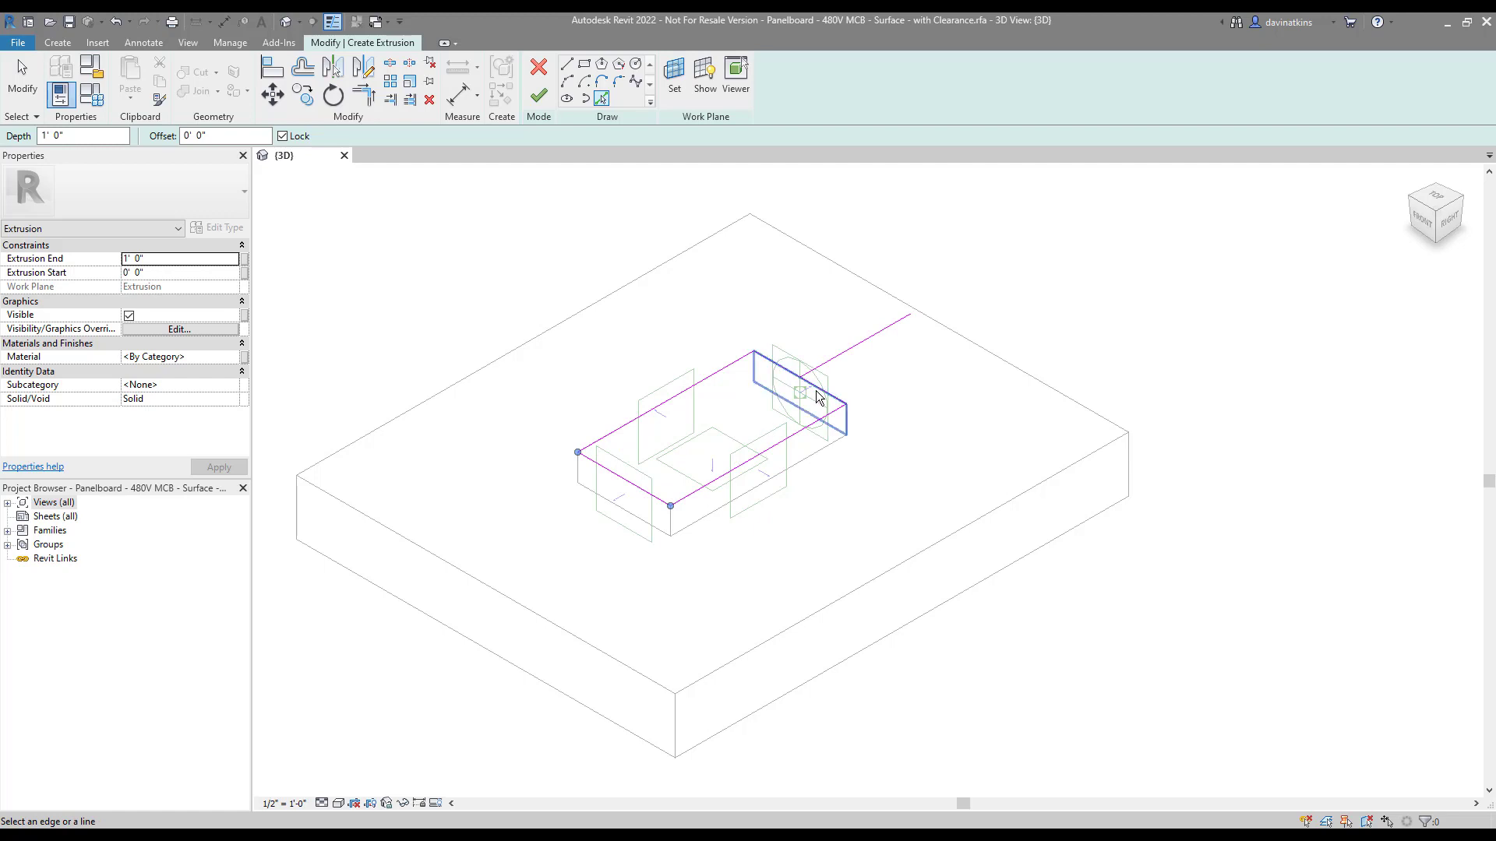
key(Escape)
click(863, 343)
key(Delete)
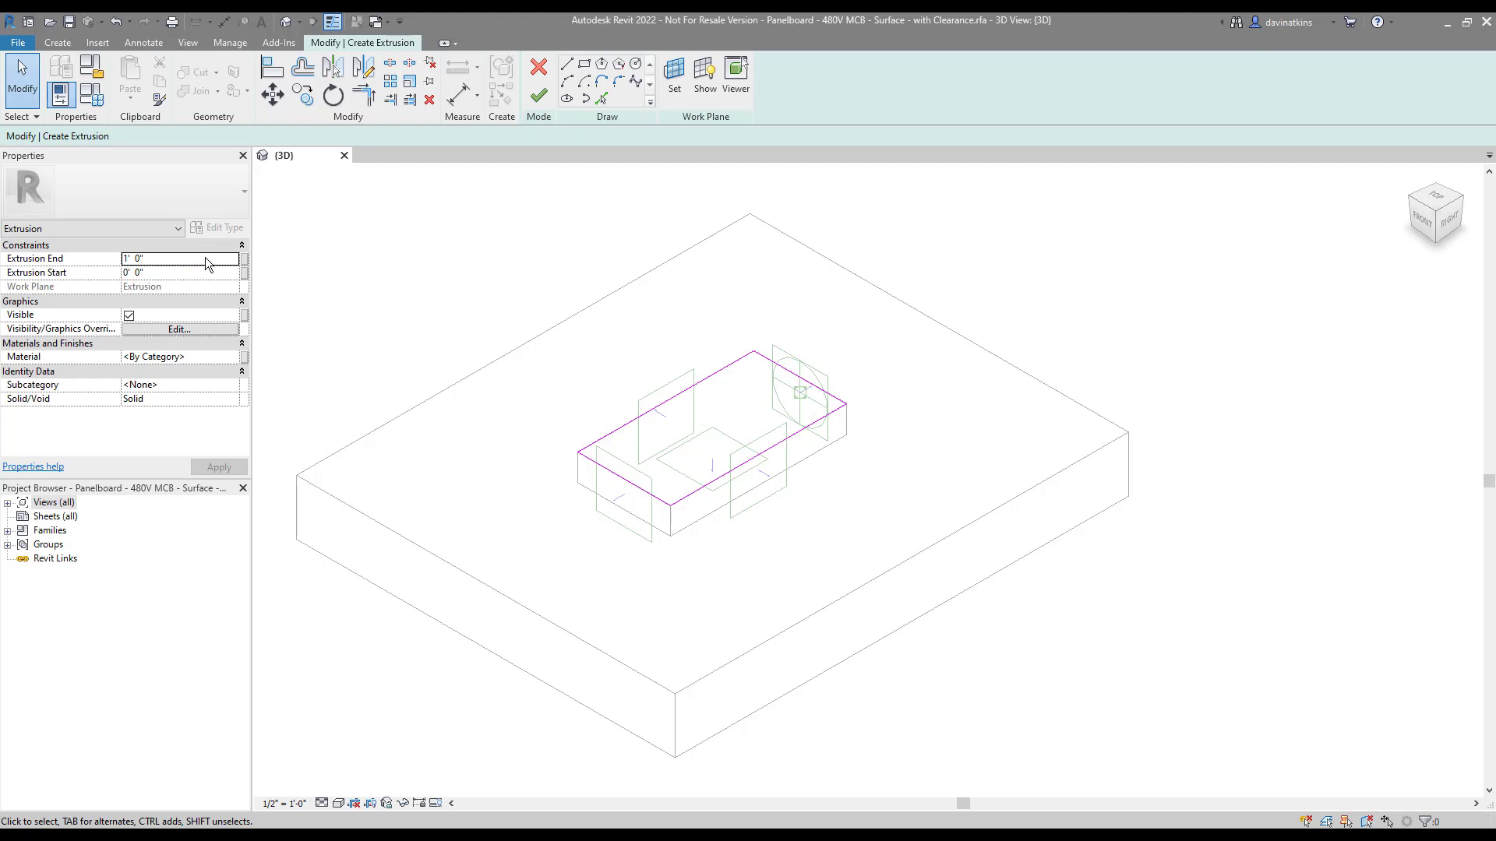
click(540, 97)
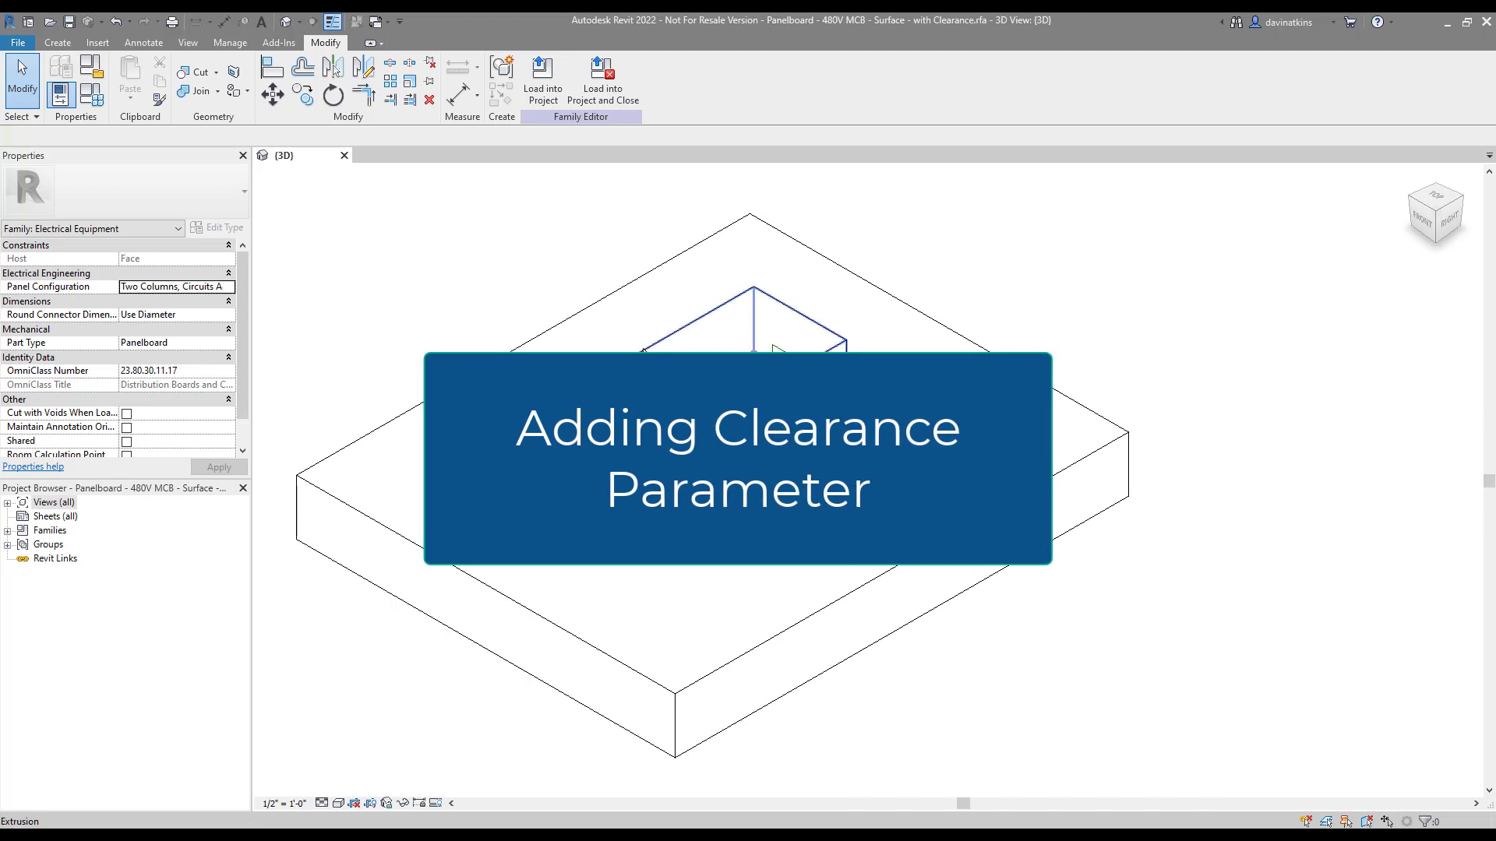
Step: Add a Clearance Depth length parameter under Dimensions with a value of 3' 0"
click(725, 335)
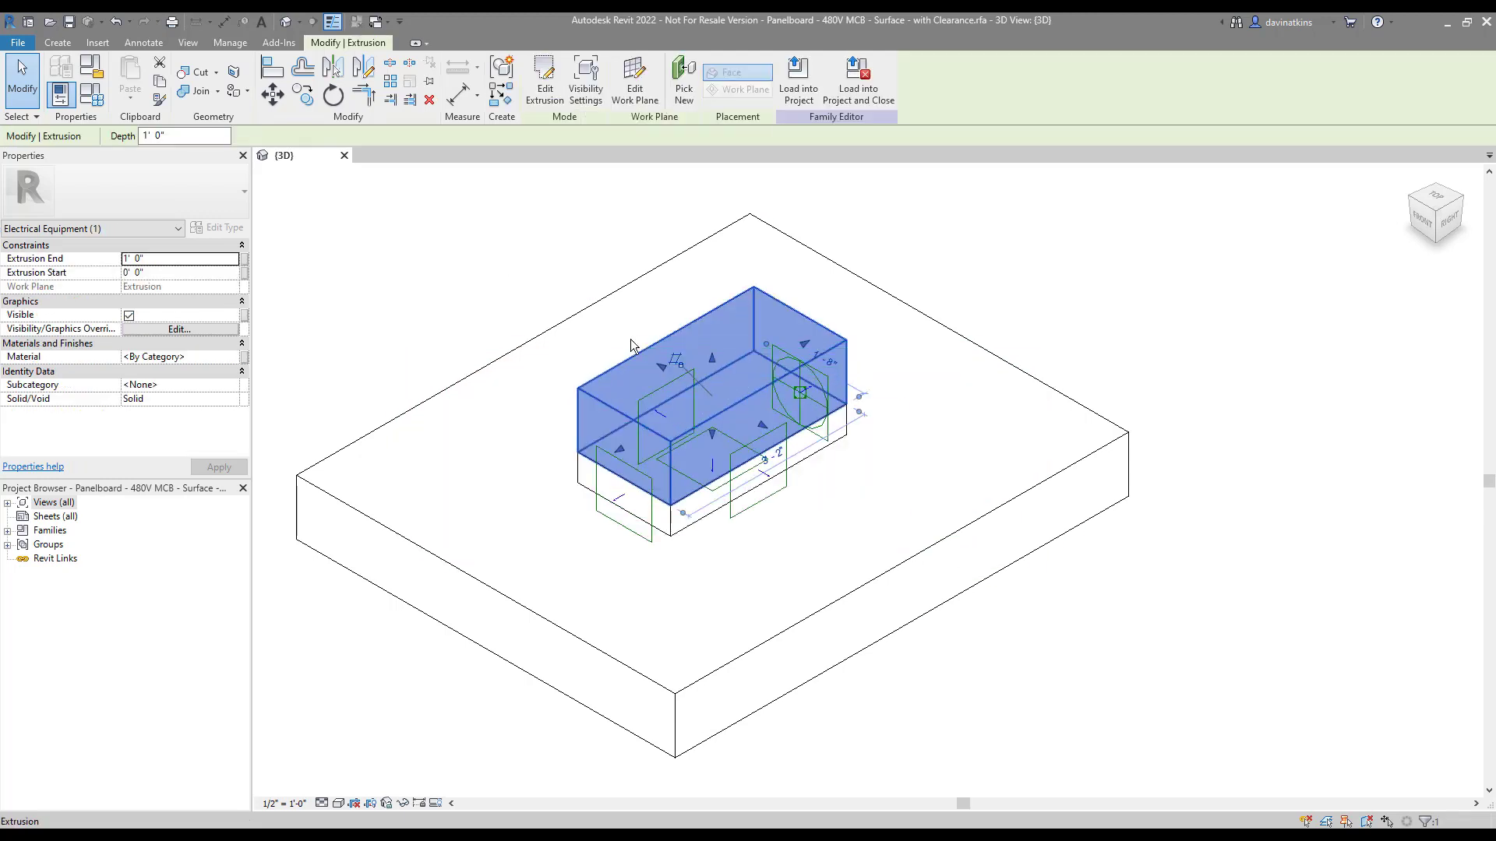
click(478, 276)
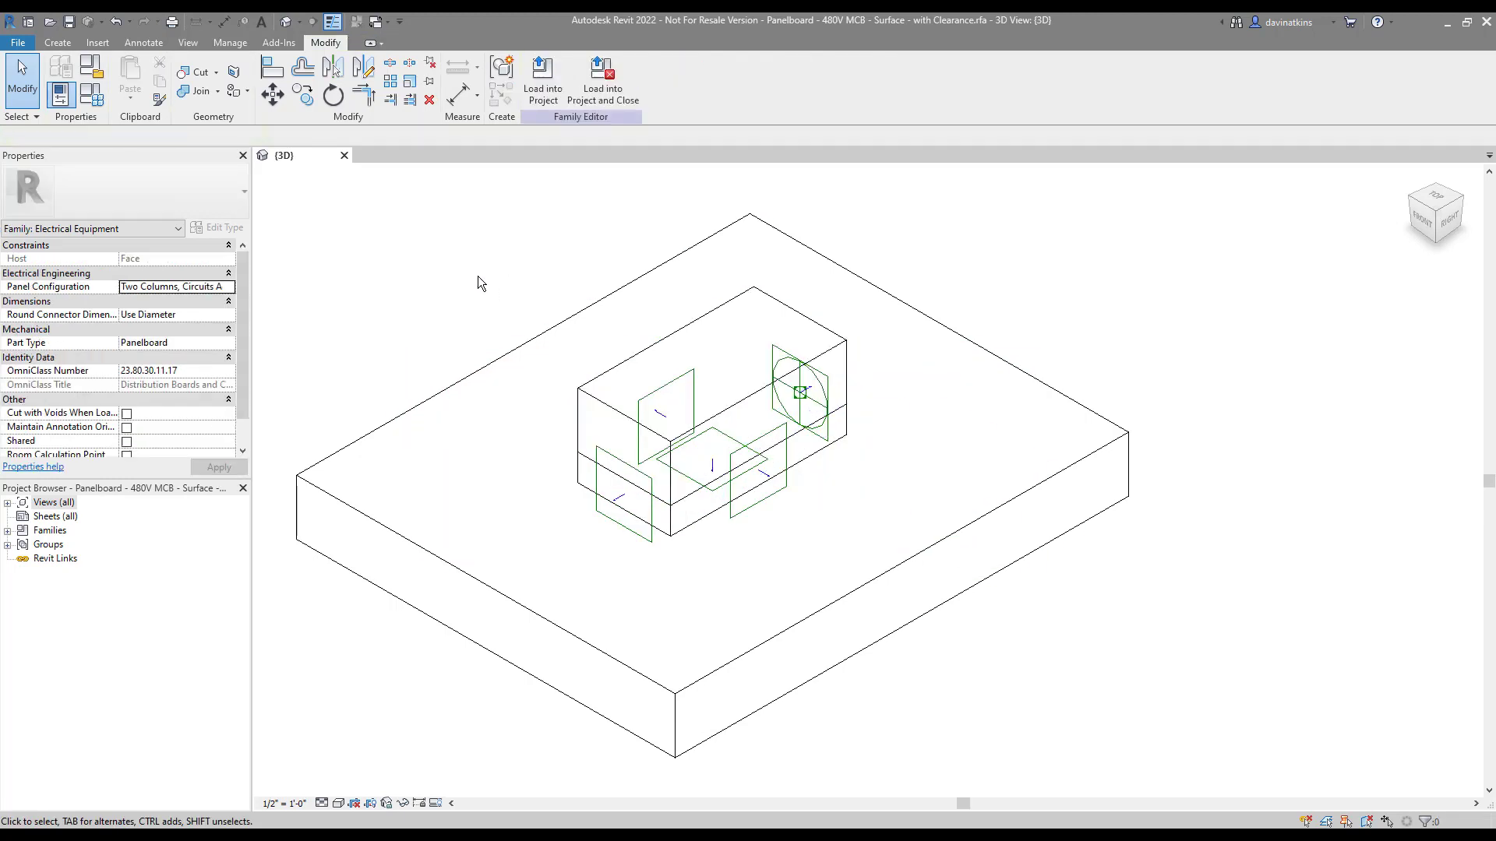
click(93, 99)
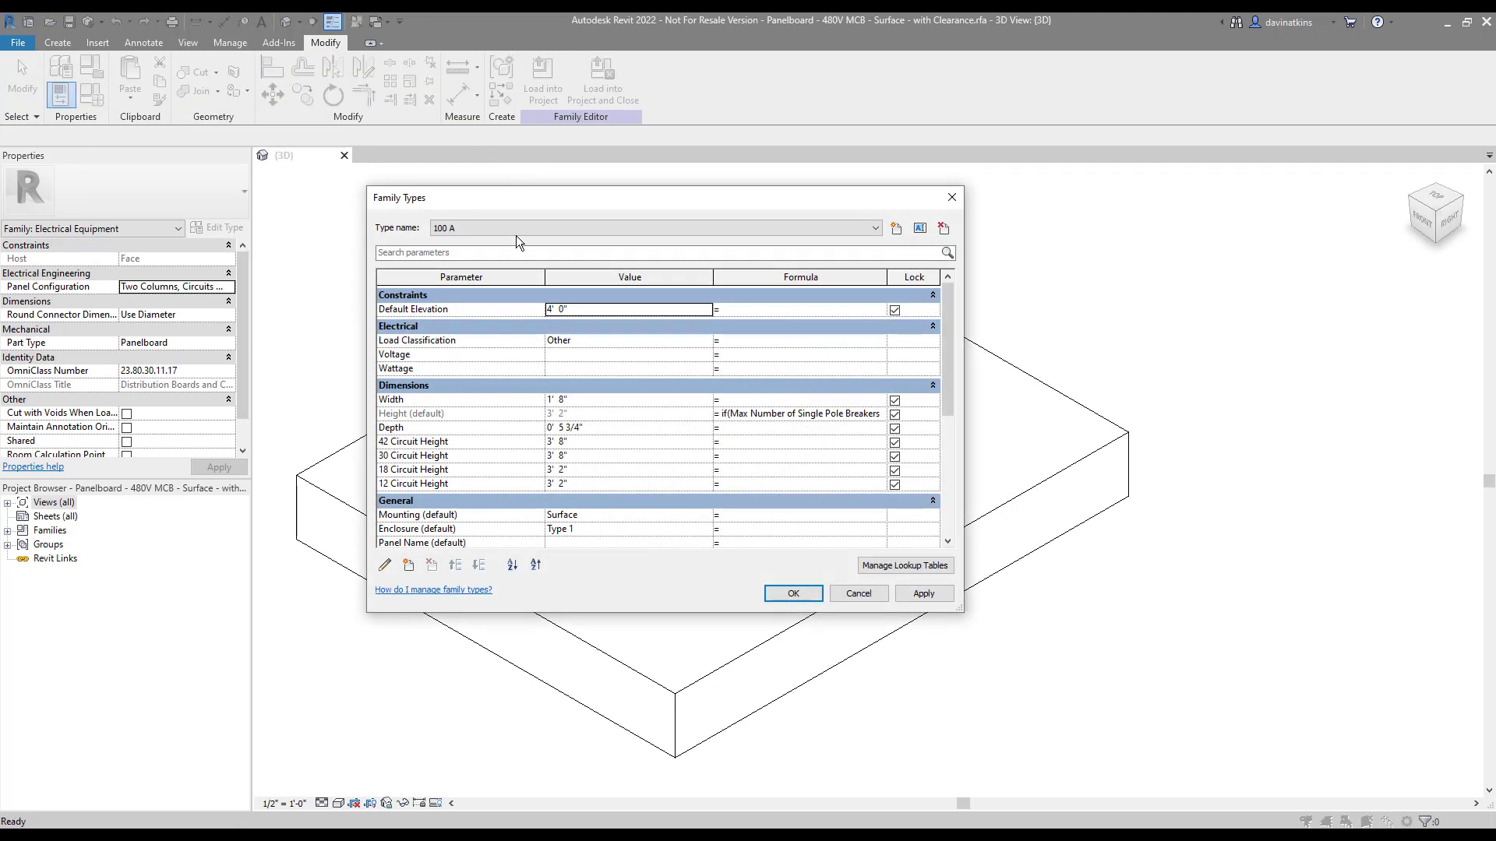
click(409, 567)
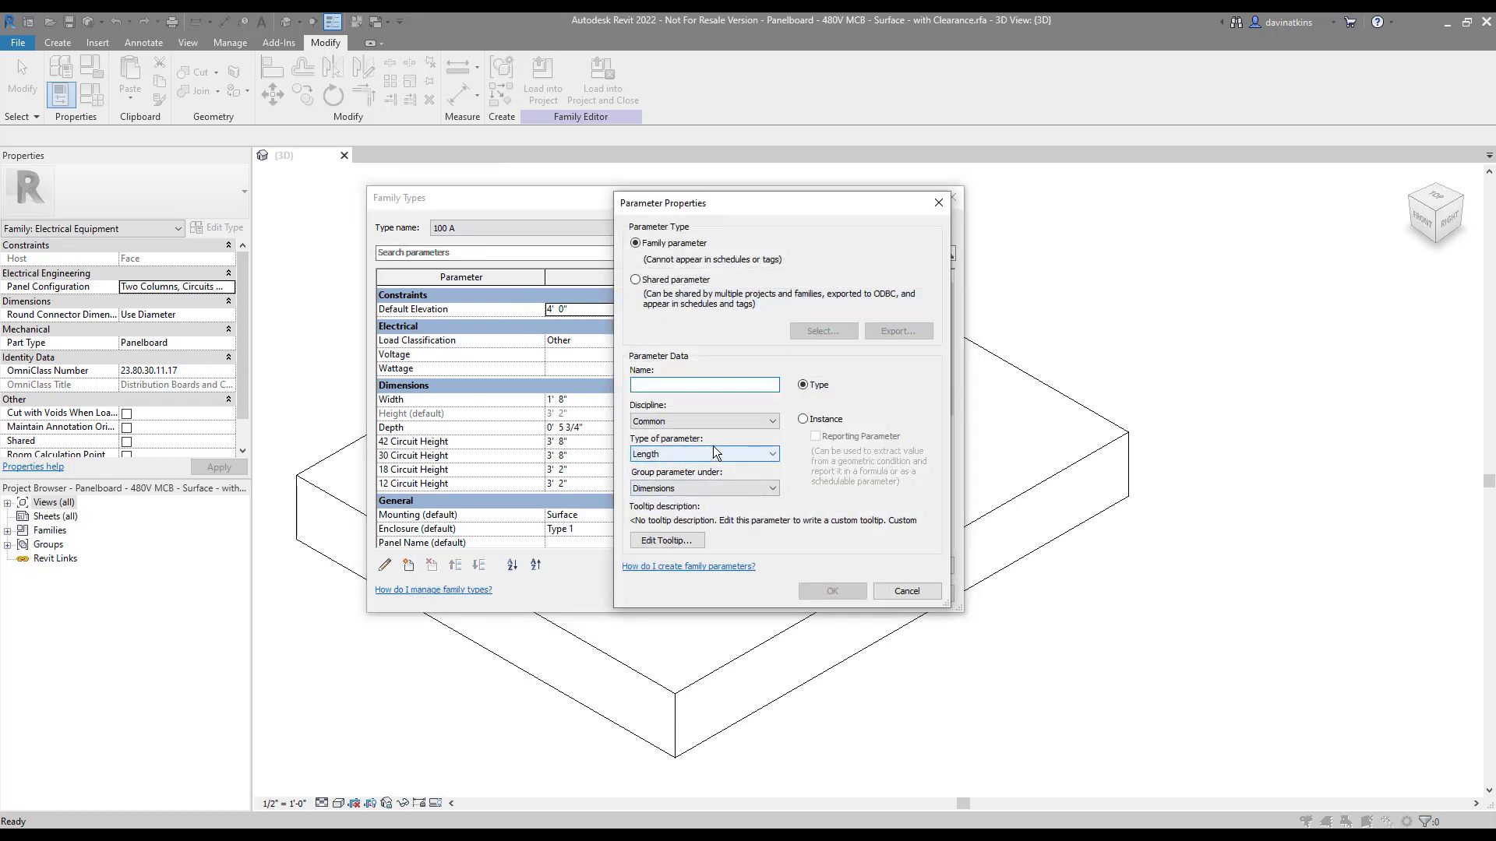
text(Clearance D)
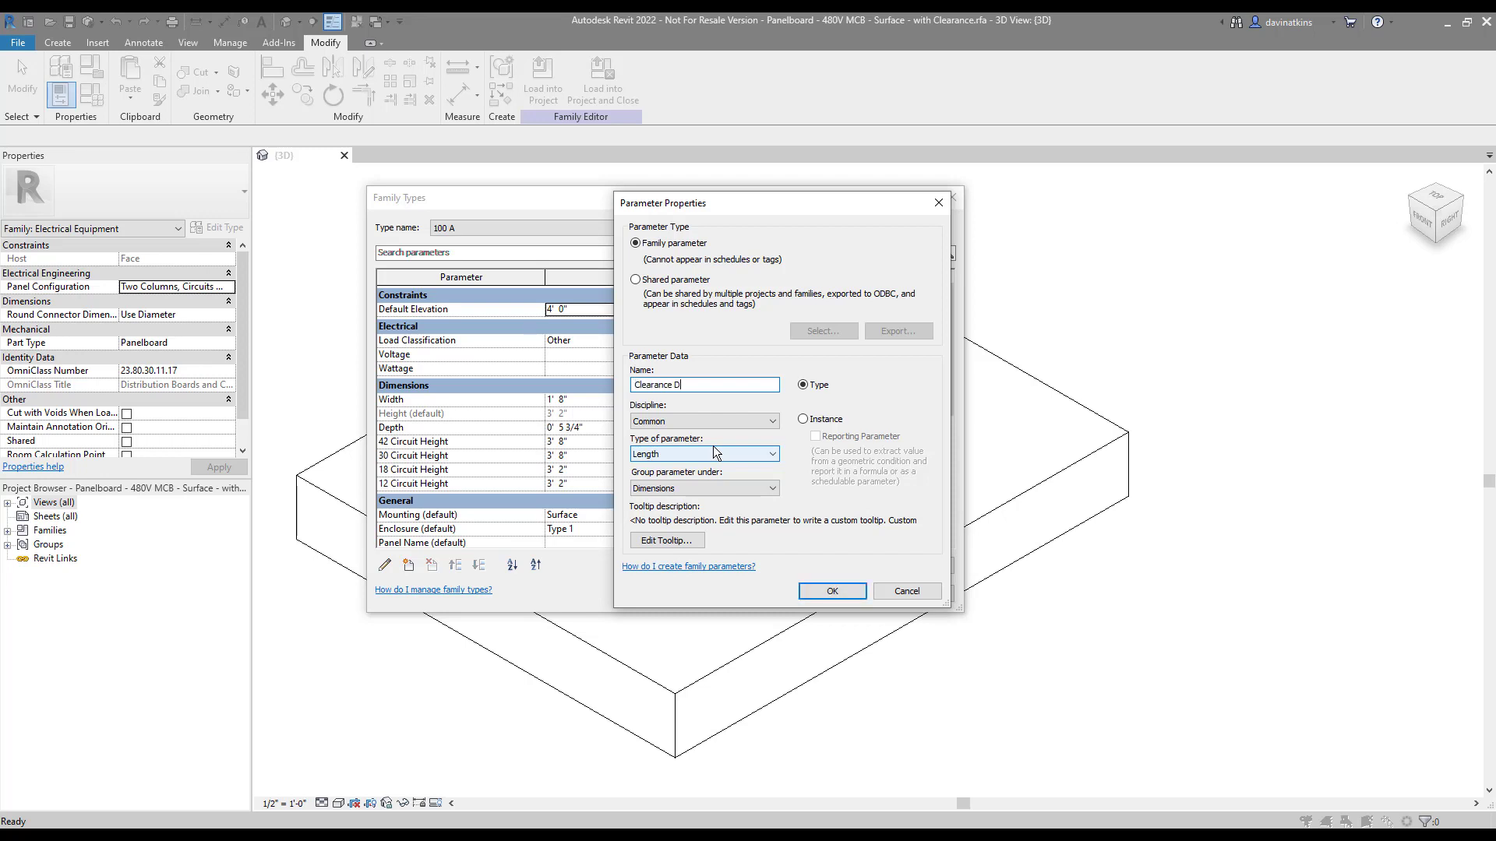
text(epth)
click(832, 591)
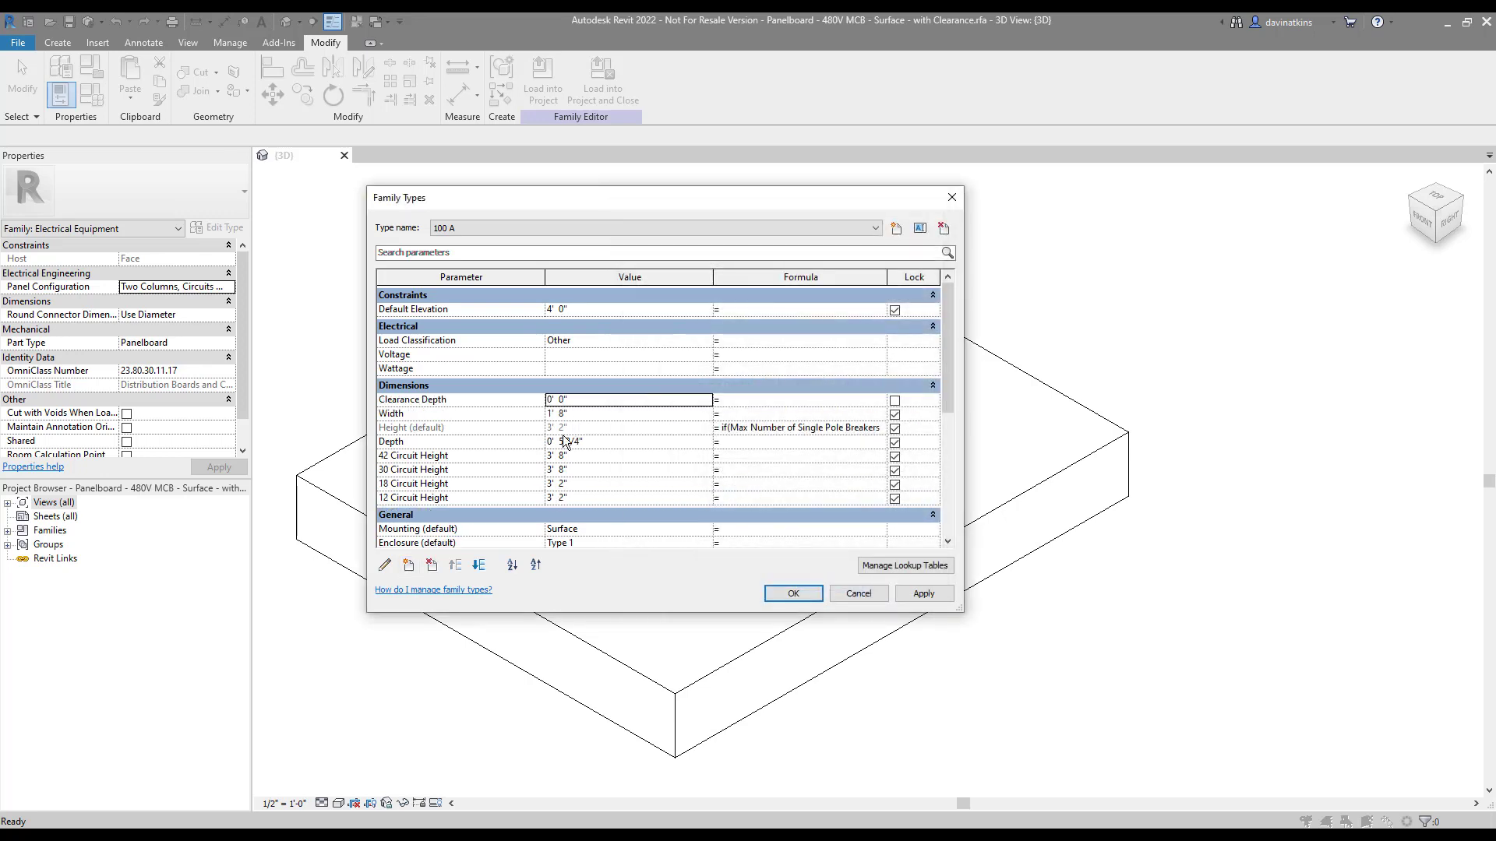
click(592, 399)
key(Tab)
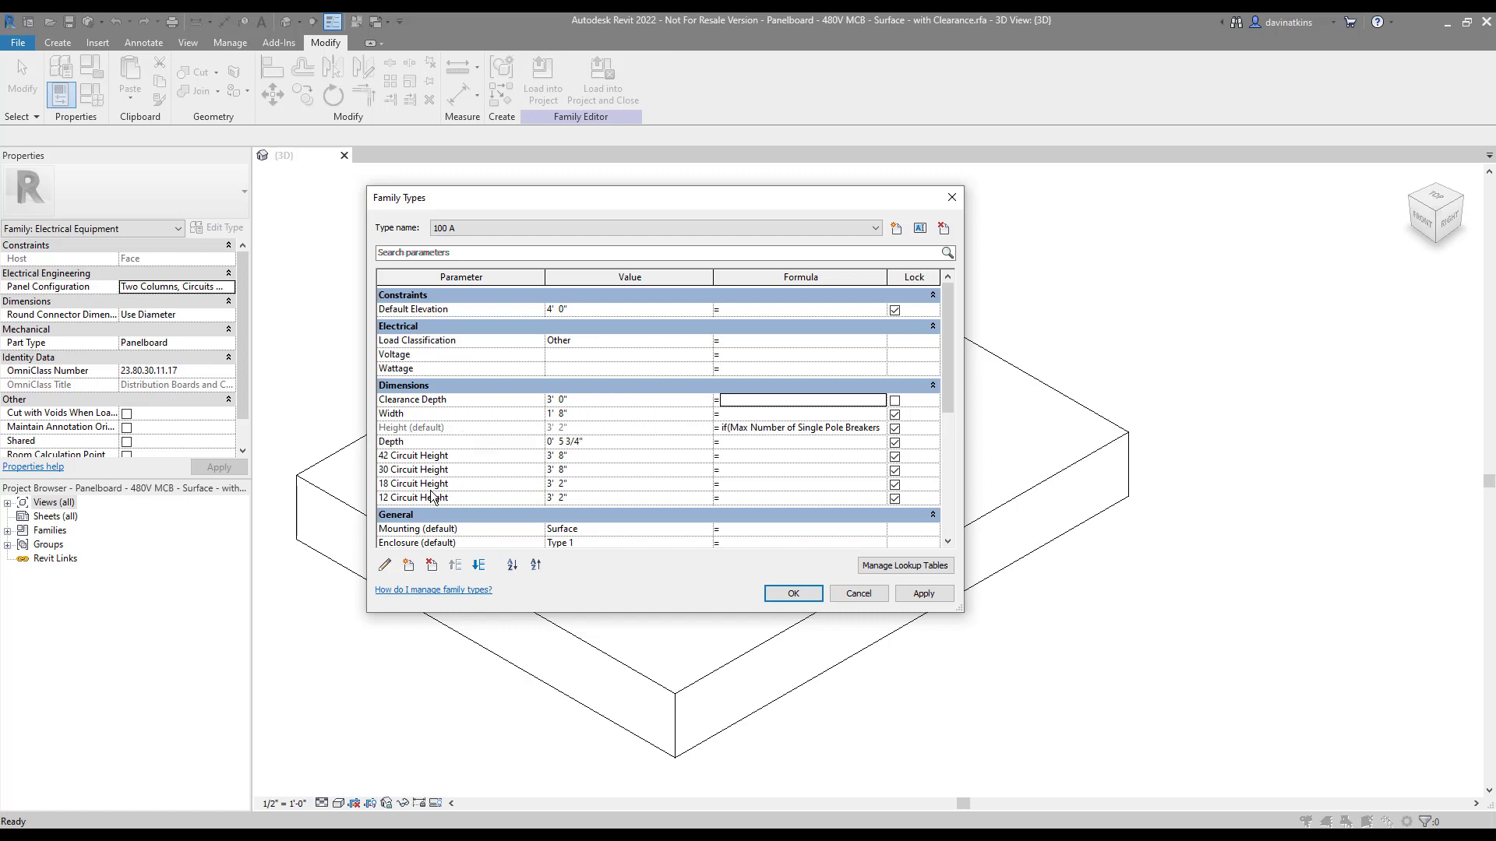
Step: Change Clearance Depth to an instance parameter and apply the Family Types changes
click(384, 565)
click(816, 423)
click(837, 590)
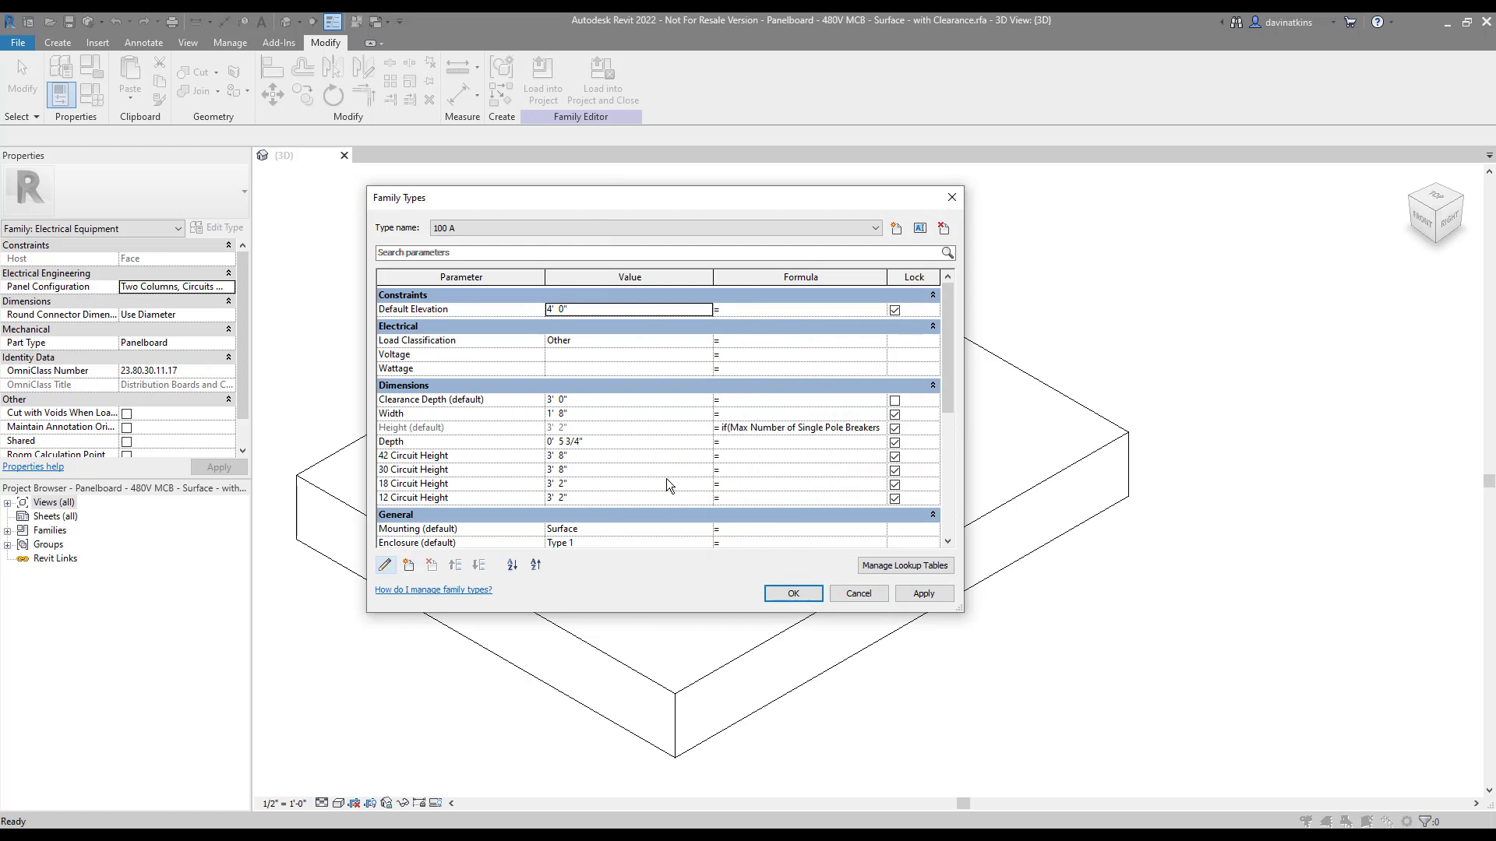
scroll(648, 455, down, 3)
scroll(649, 456, up, 3)
click(793, 594)
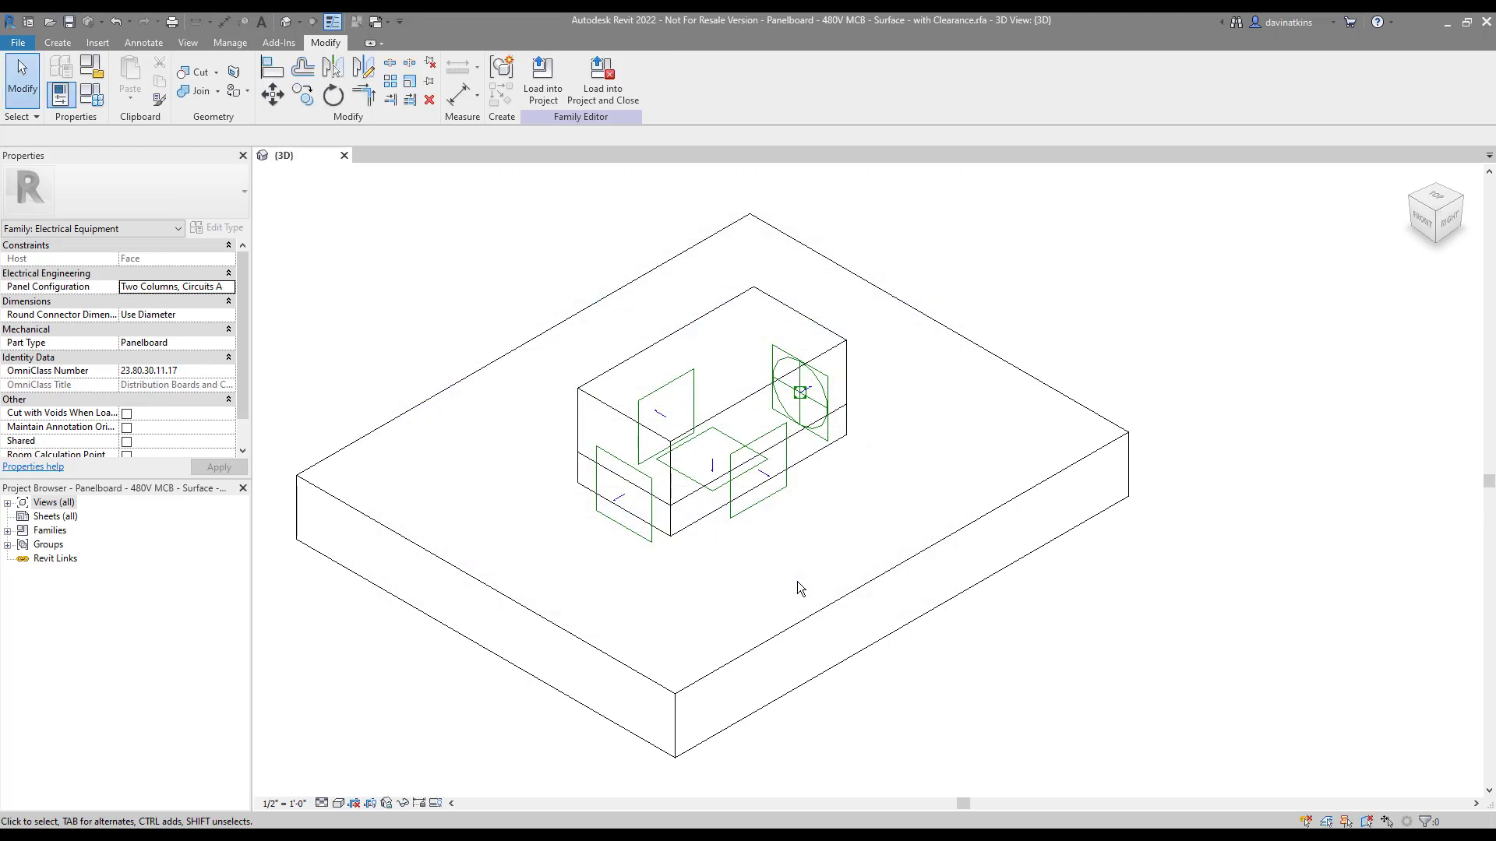
Step: Bind the extrusion's Extrusion End to Clearance Depth so it spans 0' 0" to 3' 0"
click(577, 410)
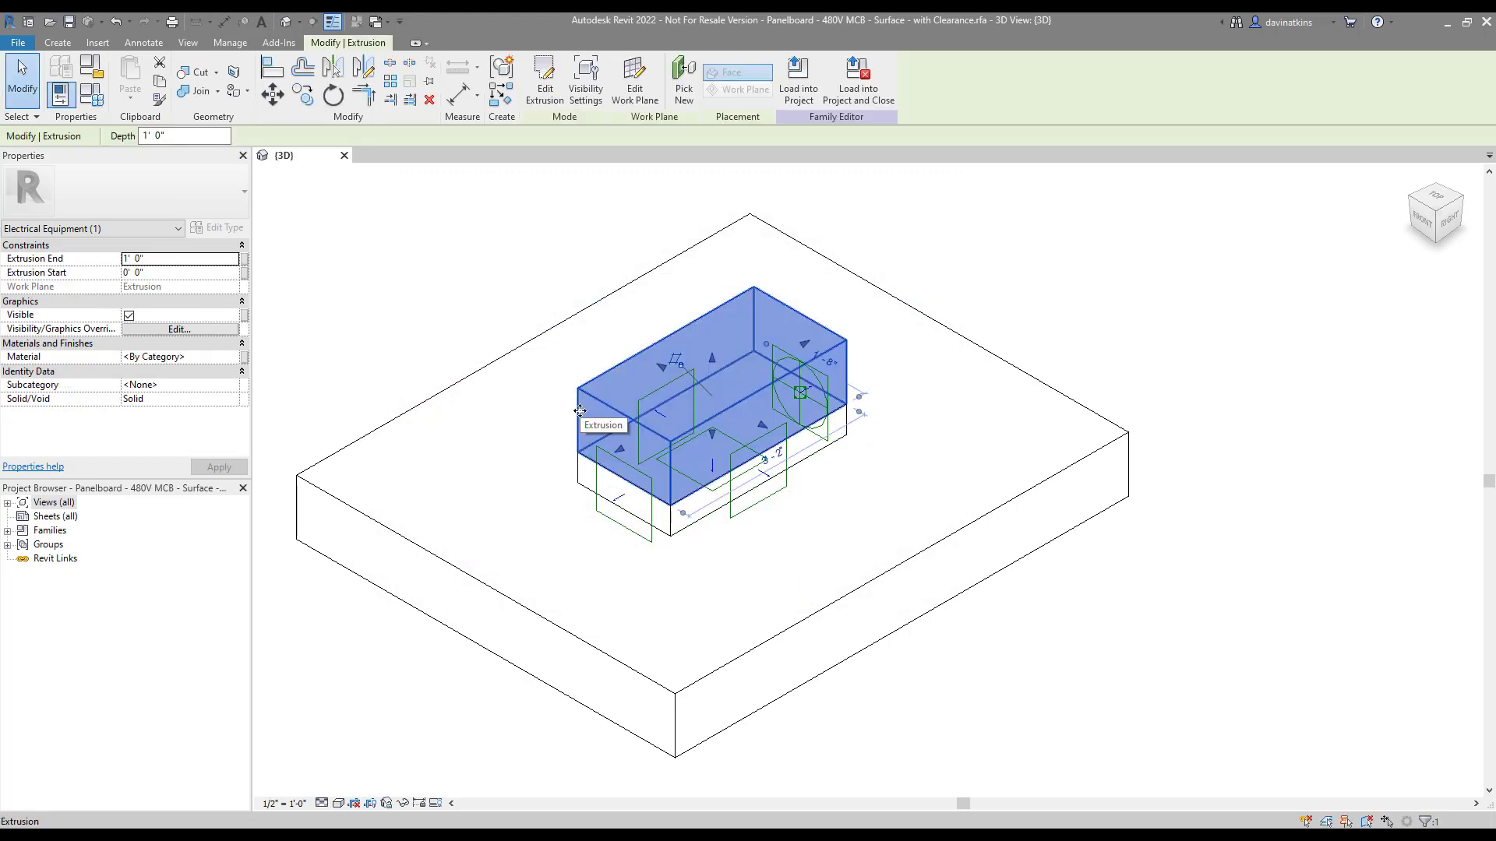
click(244, 259)
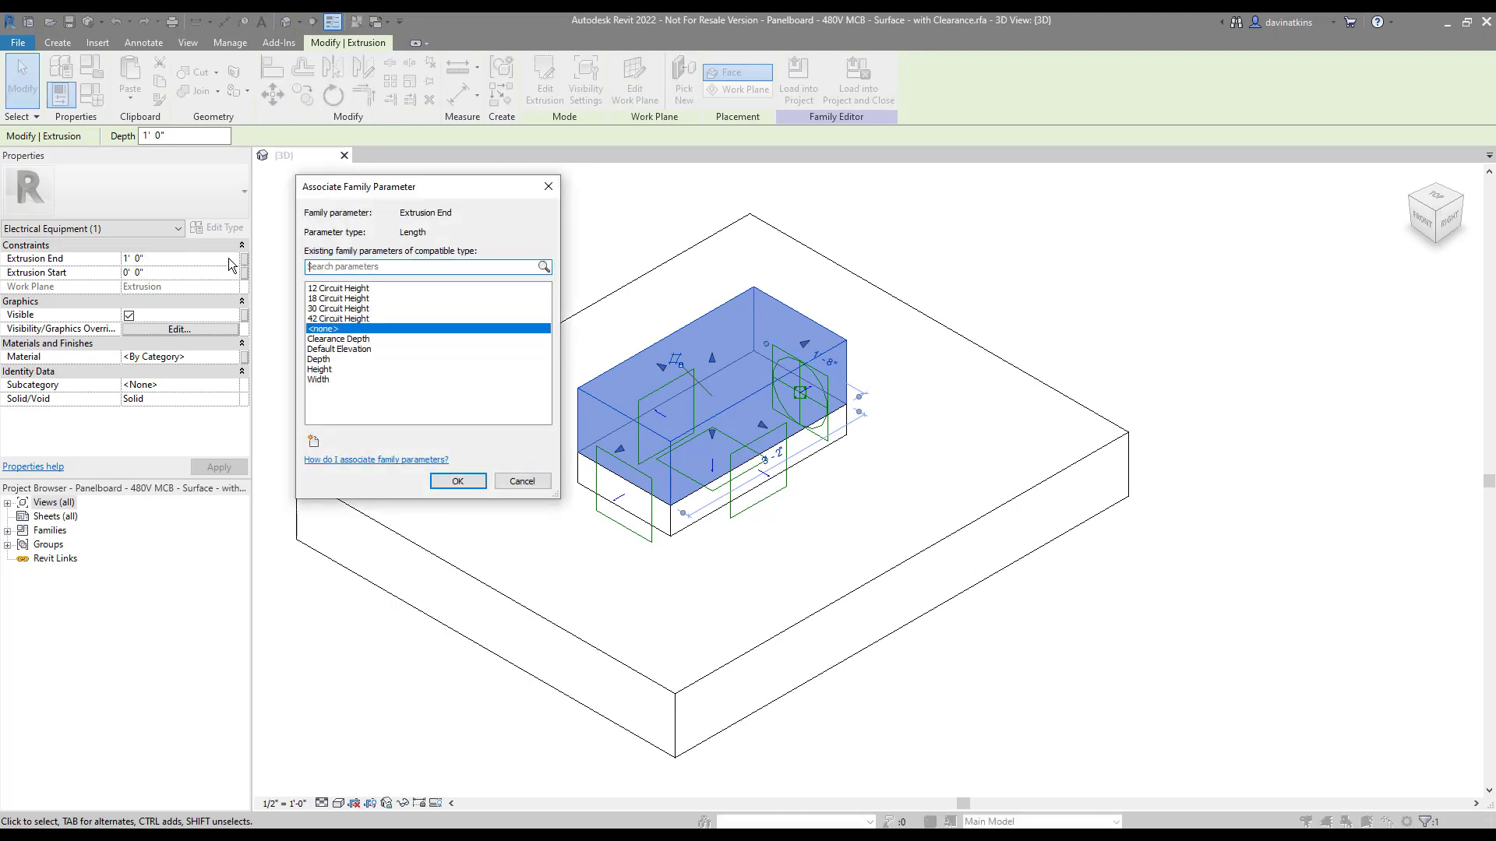
click(351, 340)
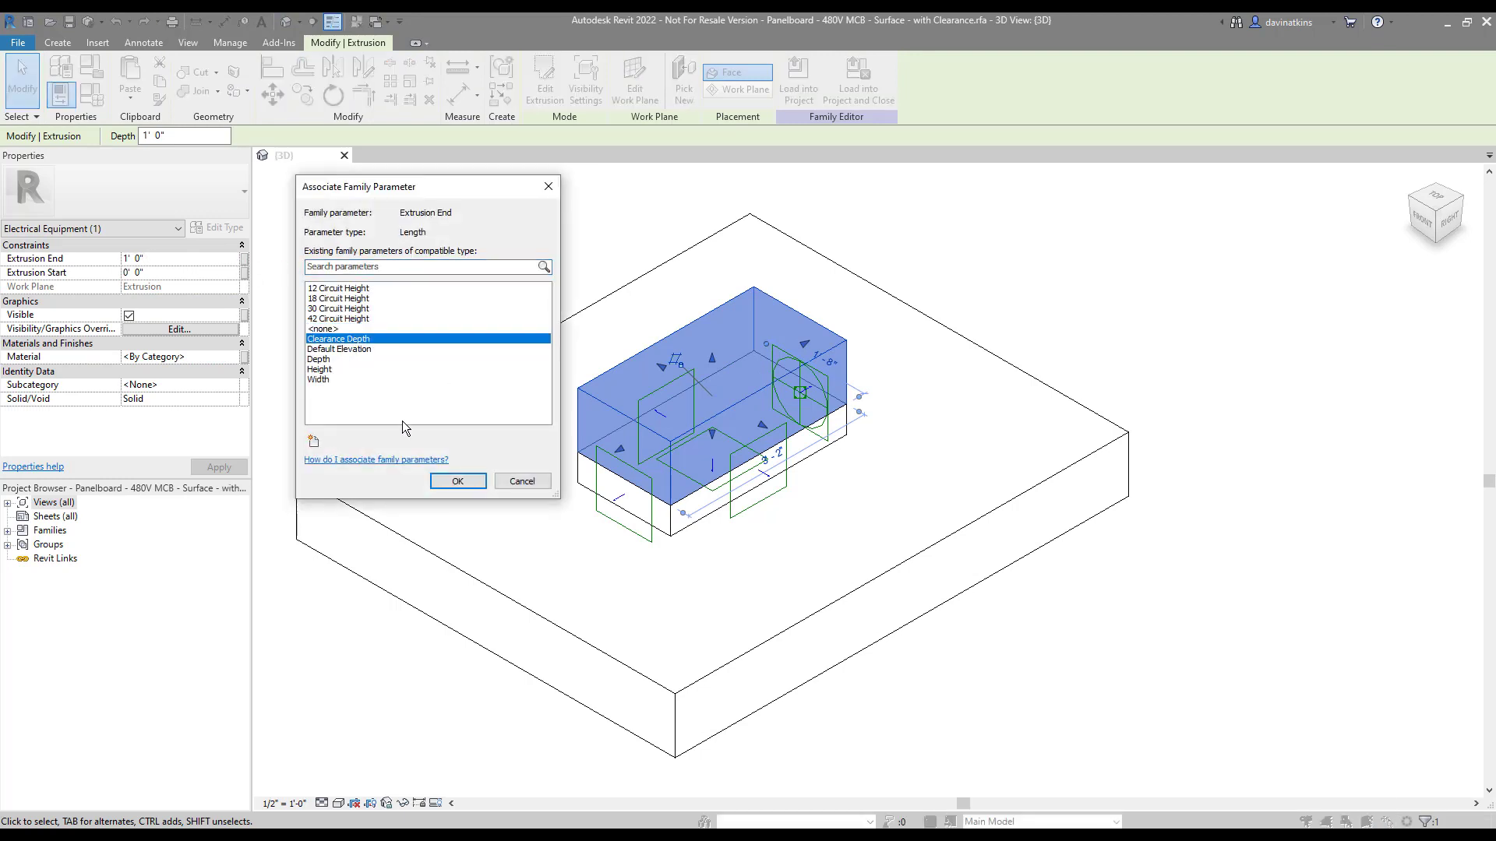
click(458, 480)
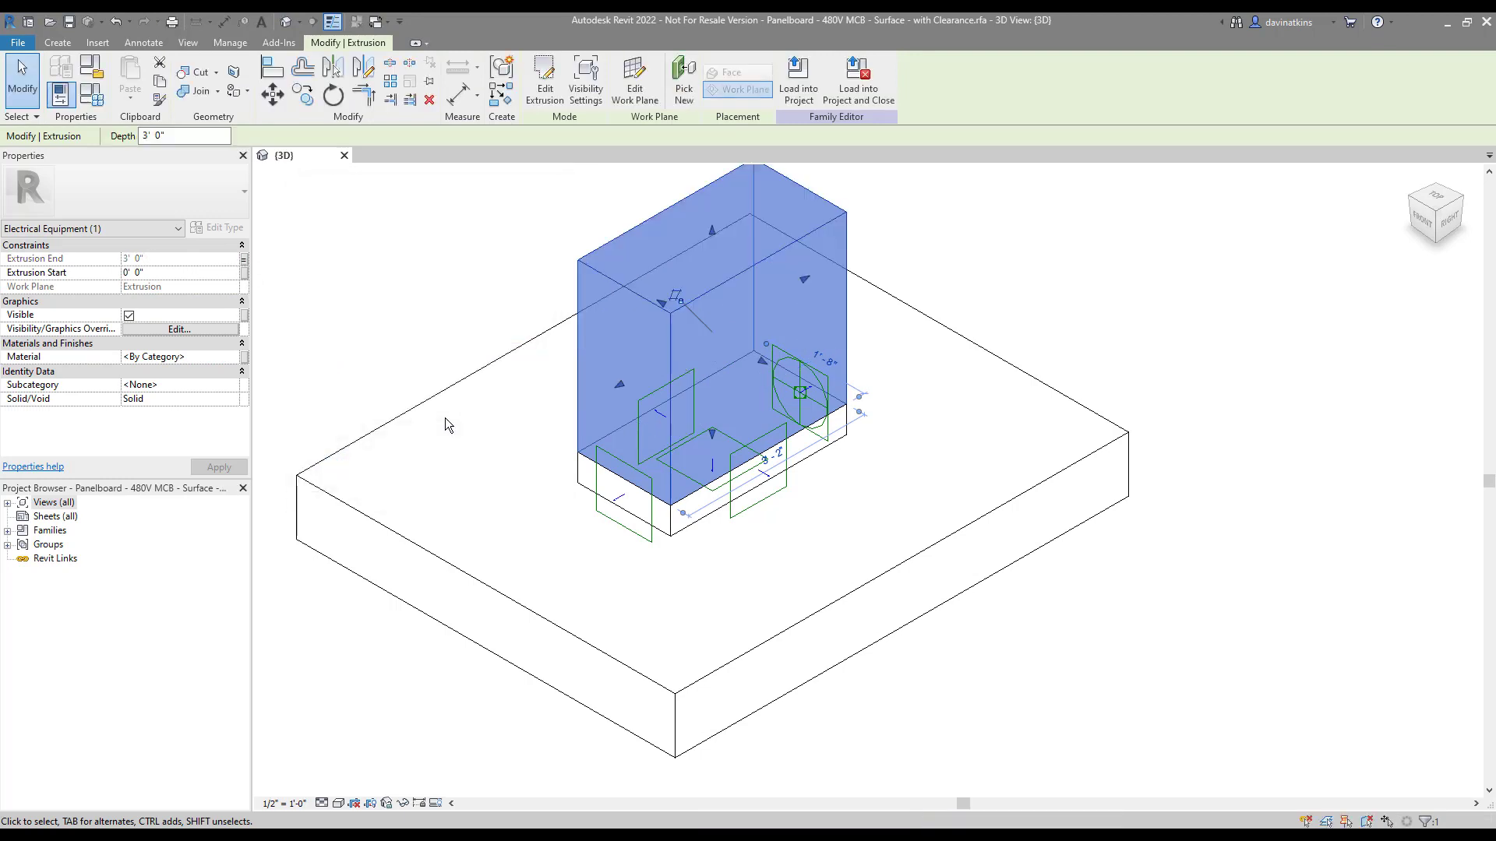
click(411, 305)
click(575, 359)
mouse_move(712, 435)
mouse_down()
mouse_move(712, 392)
mouse_move(708, 433)
mouse_up()
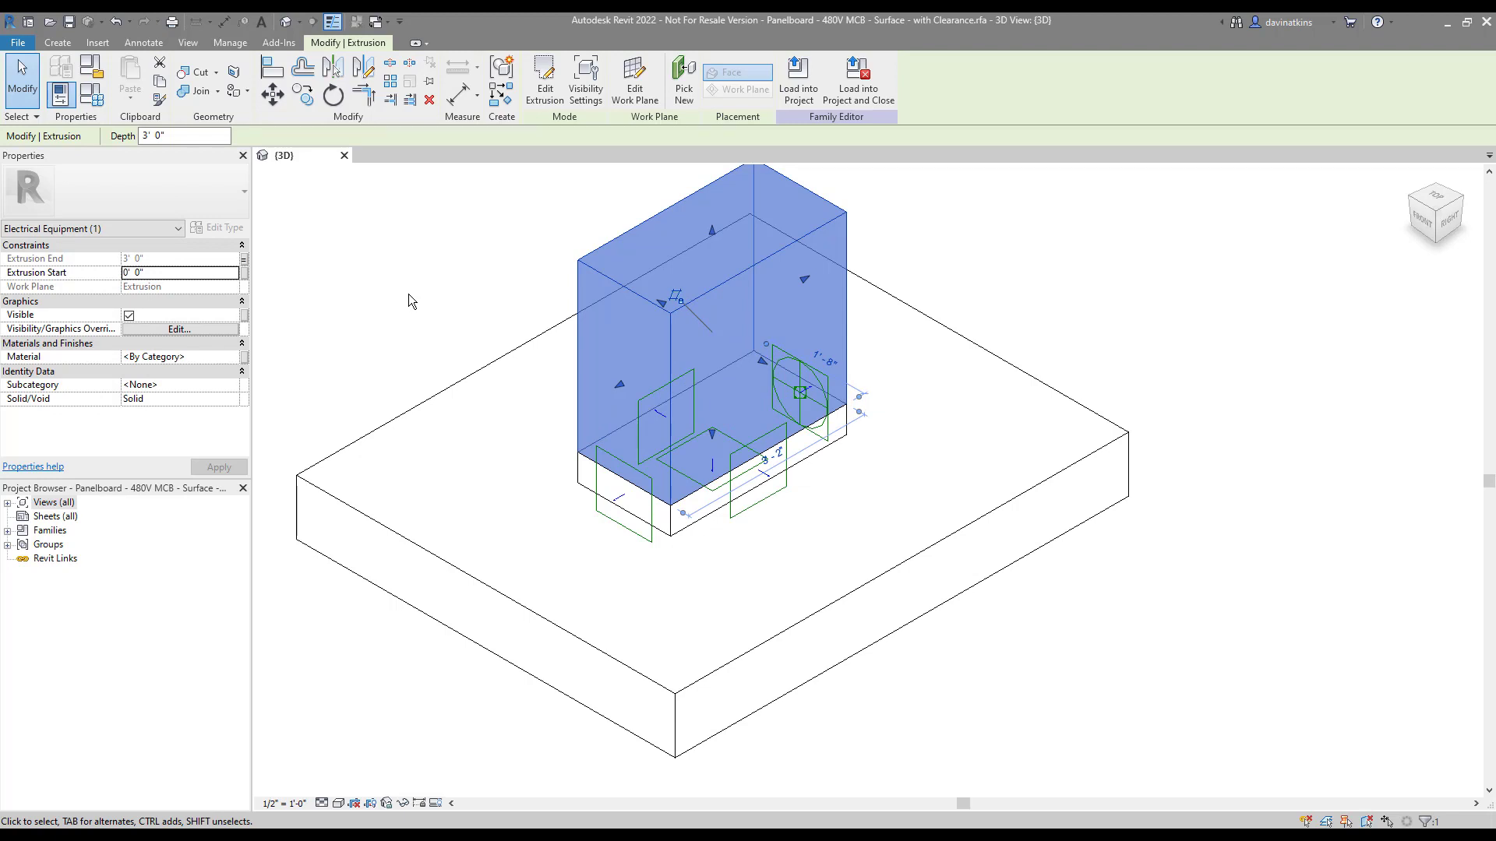
Step: Assign the red Clearance material to the extrusion
click(233, 356)
click(234, 356)
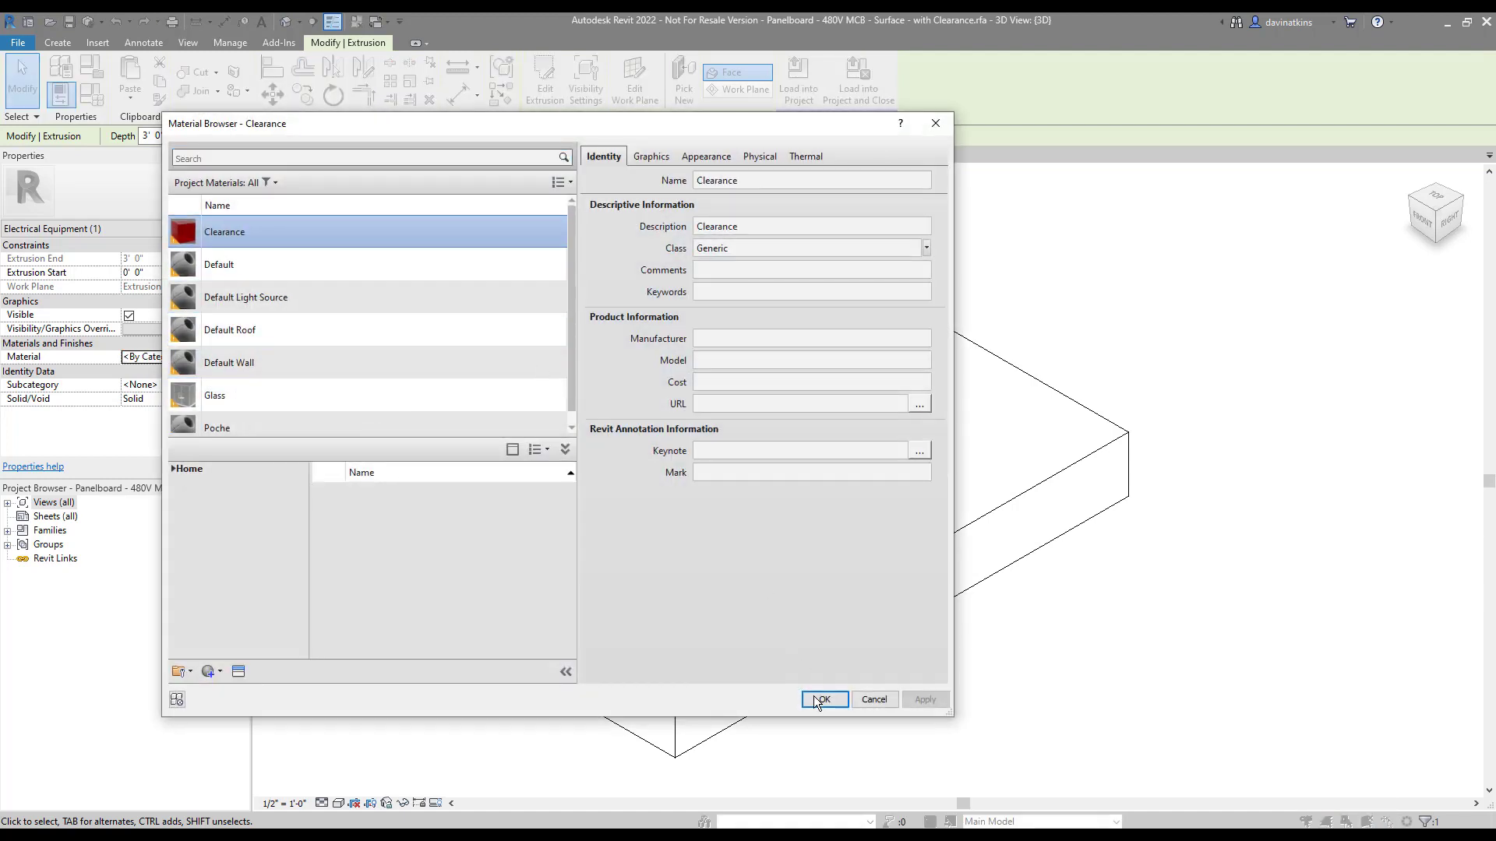
click(818, 699)
click(1008, 630)
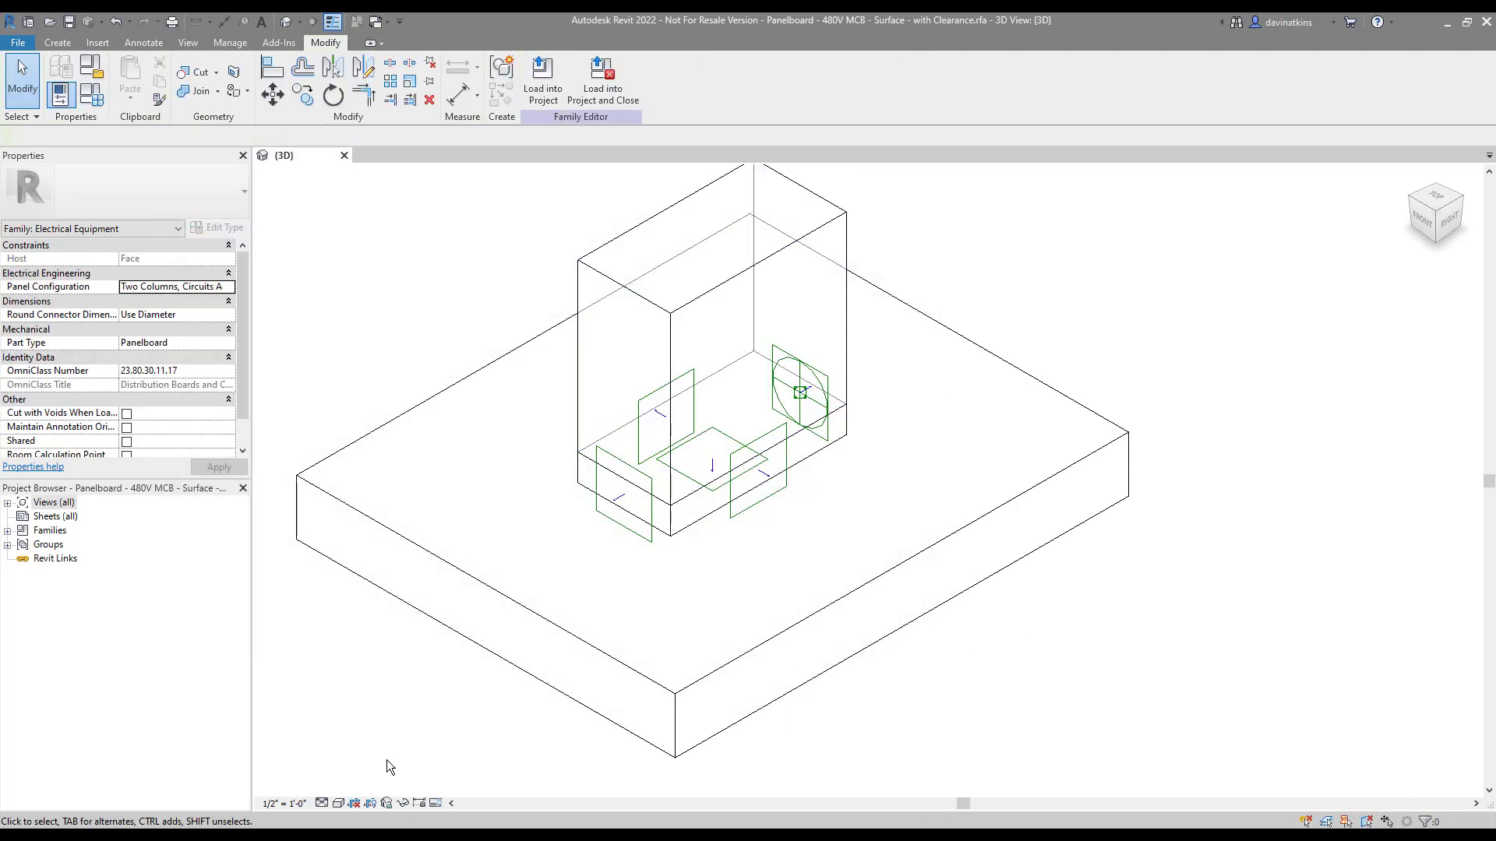
Step: Compare Consistent Colors and Realistic visual styles, finishing in Consistent Colors
click(338, 803)
click(363, 775)
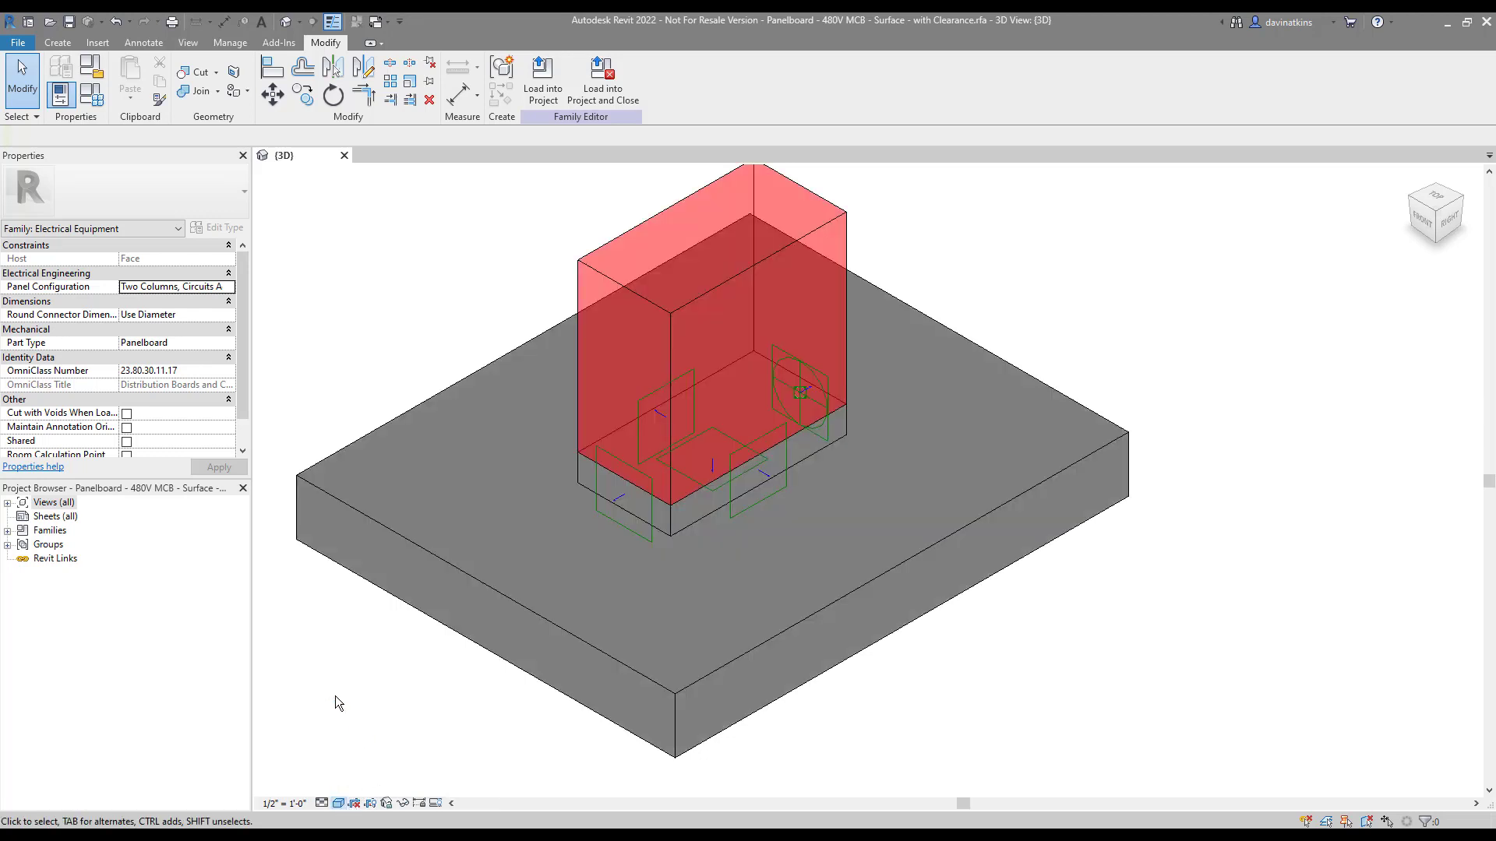
click(338, 803)
click(363, 785)
click(338, 803)
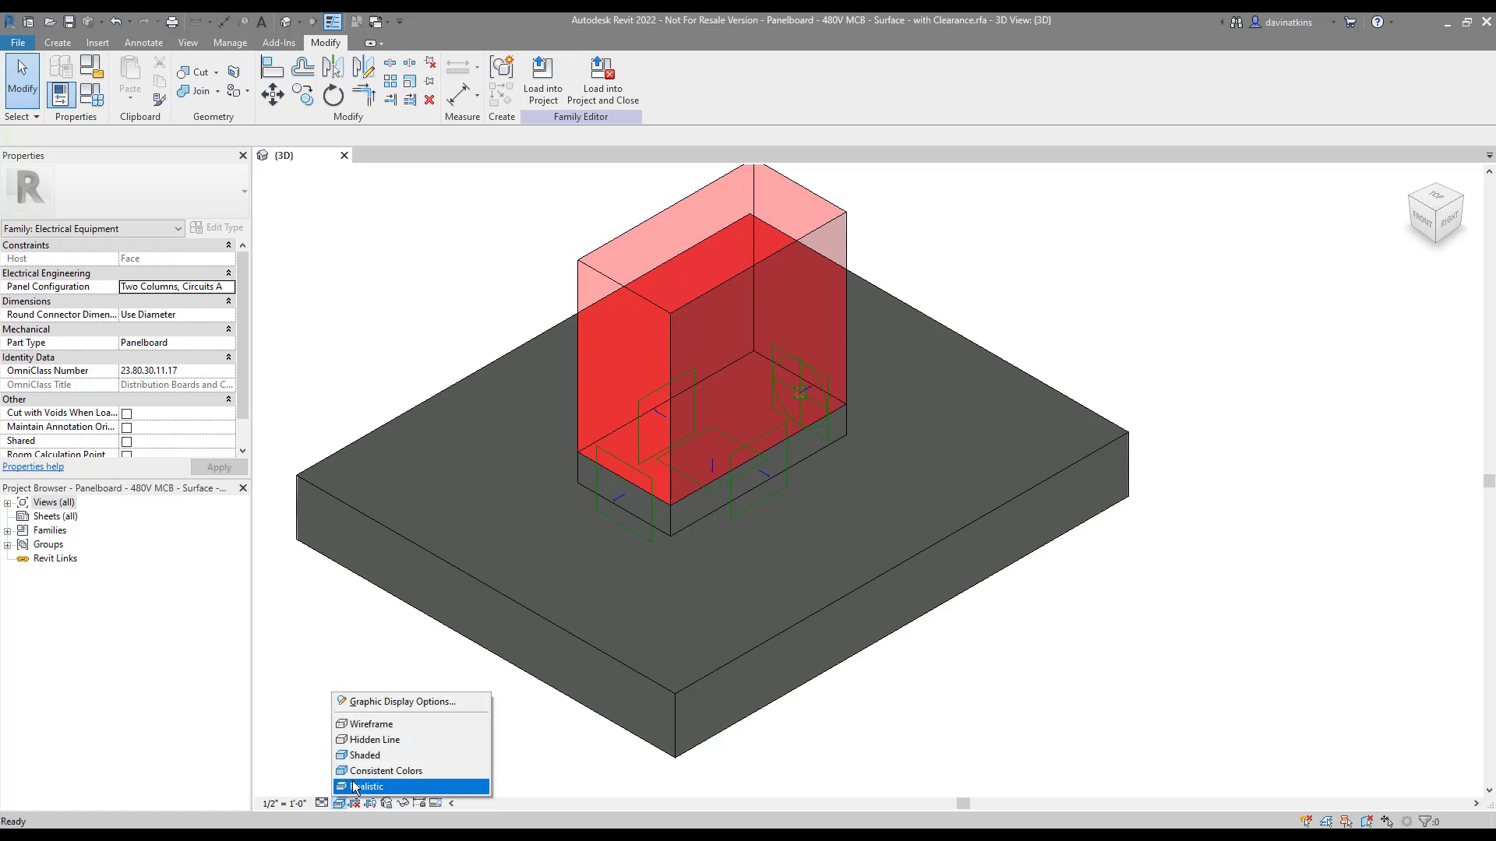
click(357, 771)
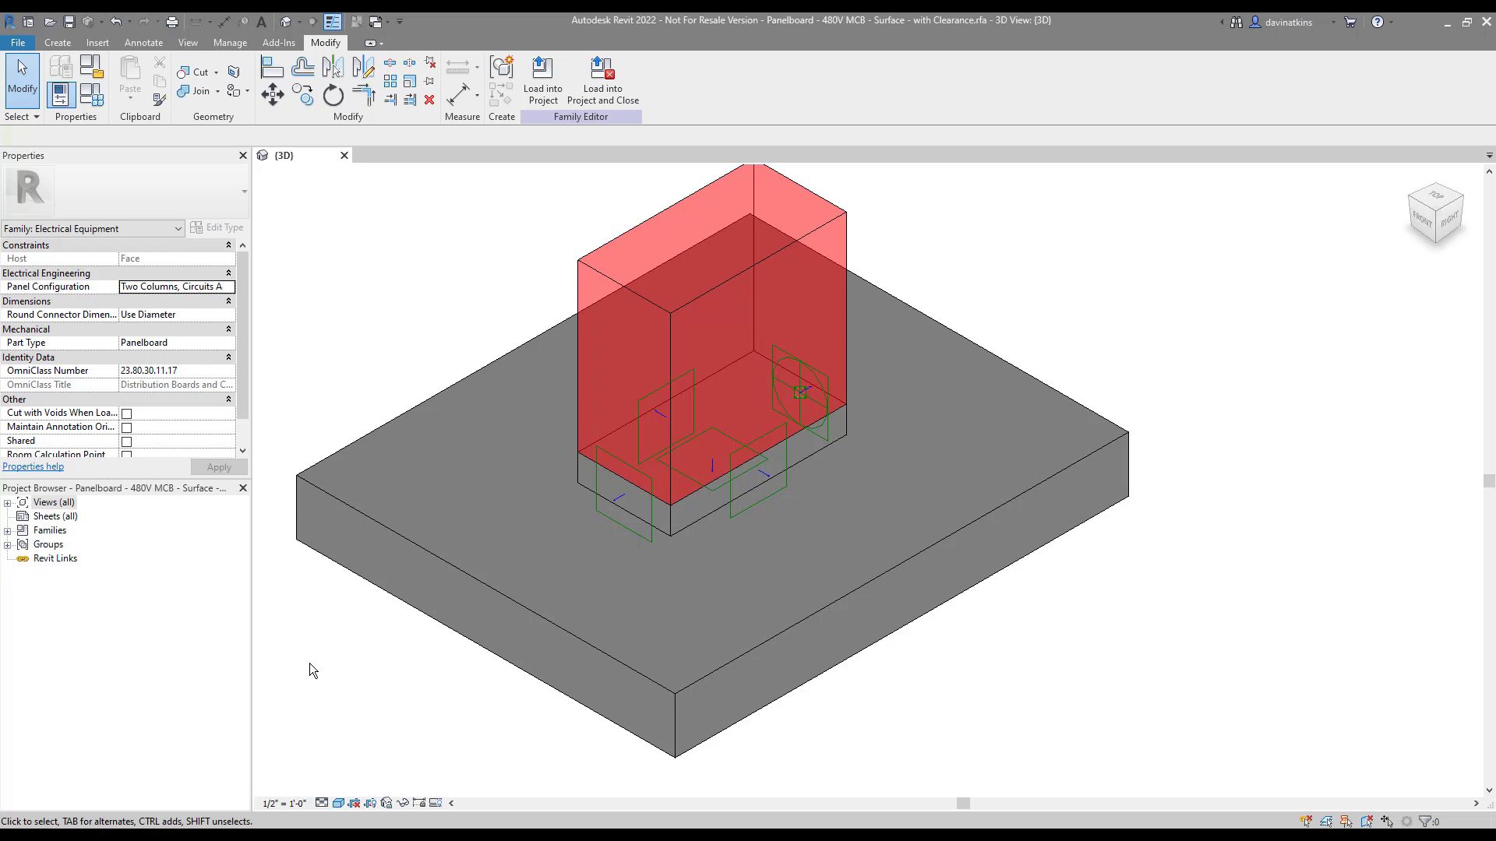
Step: Clear Plan/RCP, Front/Back, Medium and Fine in the extrusion's Visibility Settings, keeping Coarse checked
click(618, 235)
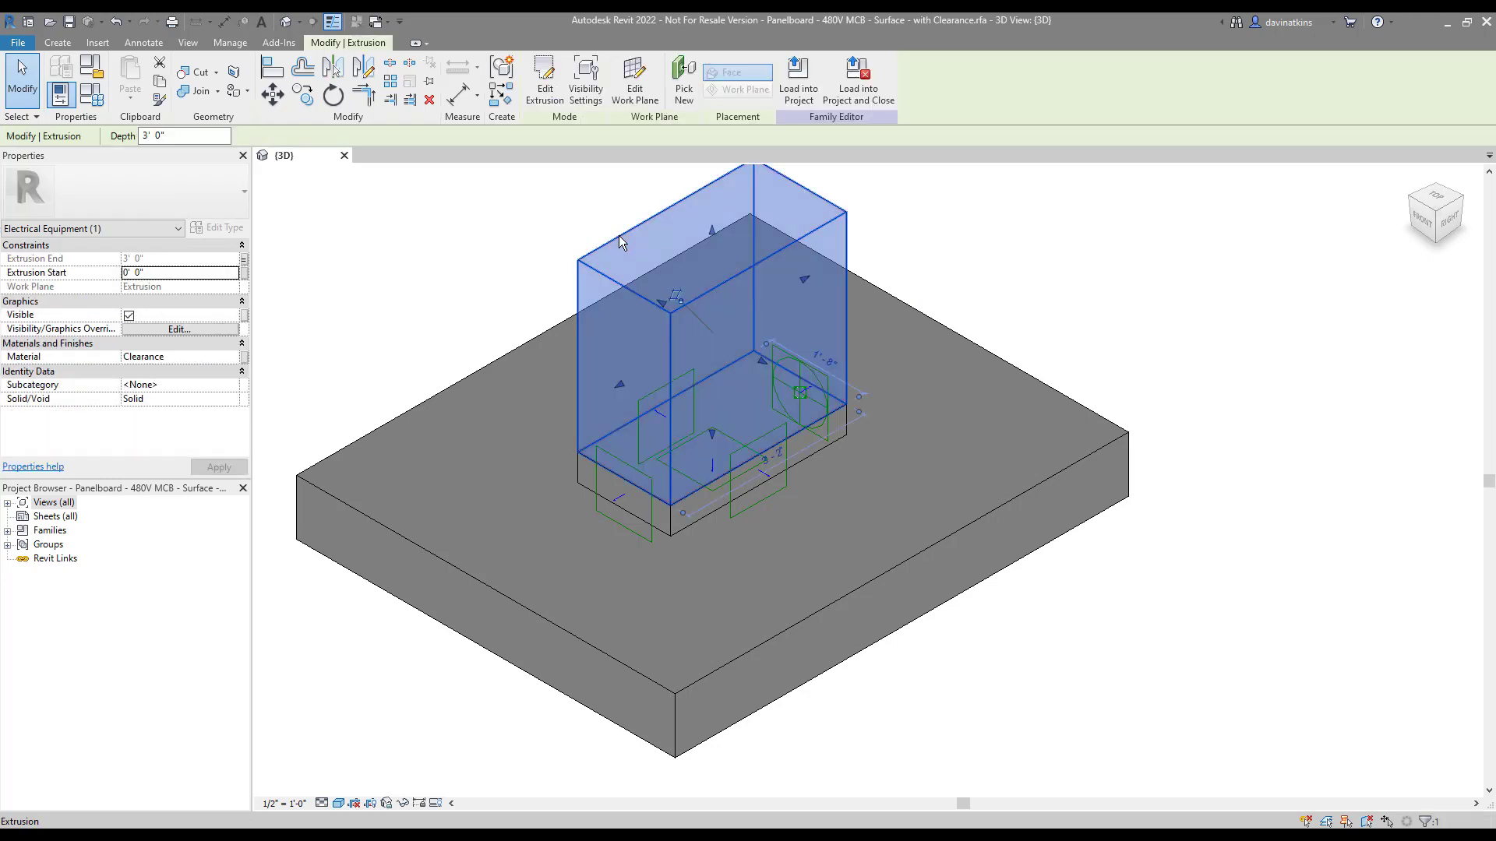
click(592, 93)
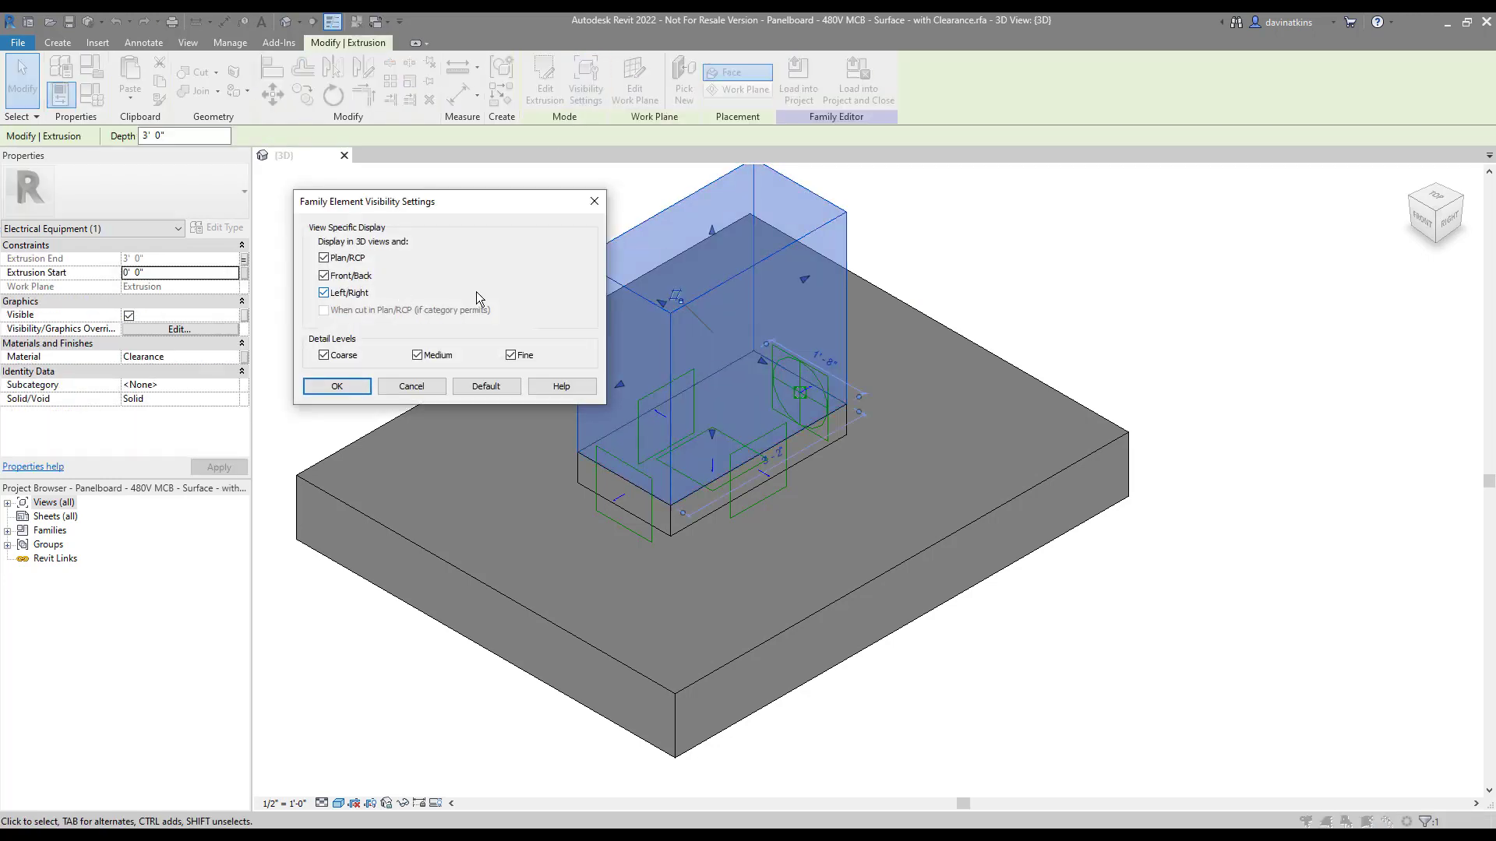
click(348, 279)
click(341, 357)
click(429, 357)
click(343, 262)
click(526, 360)
click(331, 357)
click(343, 389)
Step: Save the panelboard family and create a new project
click(377, 300)
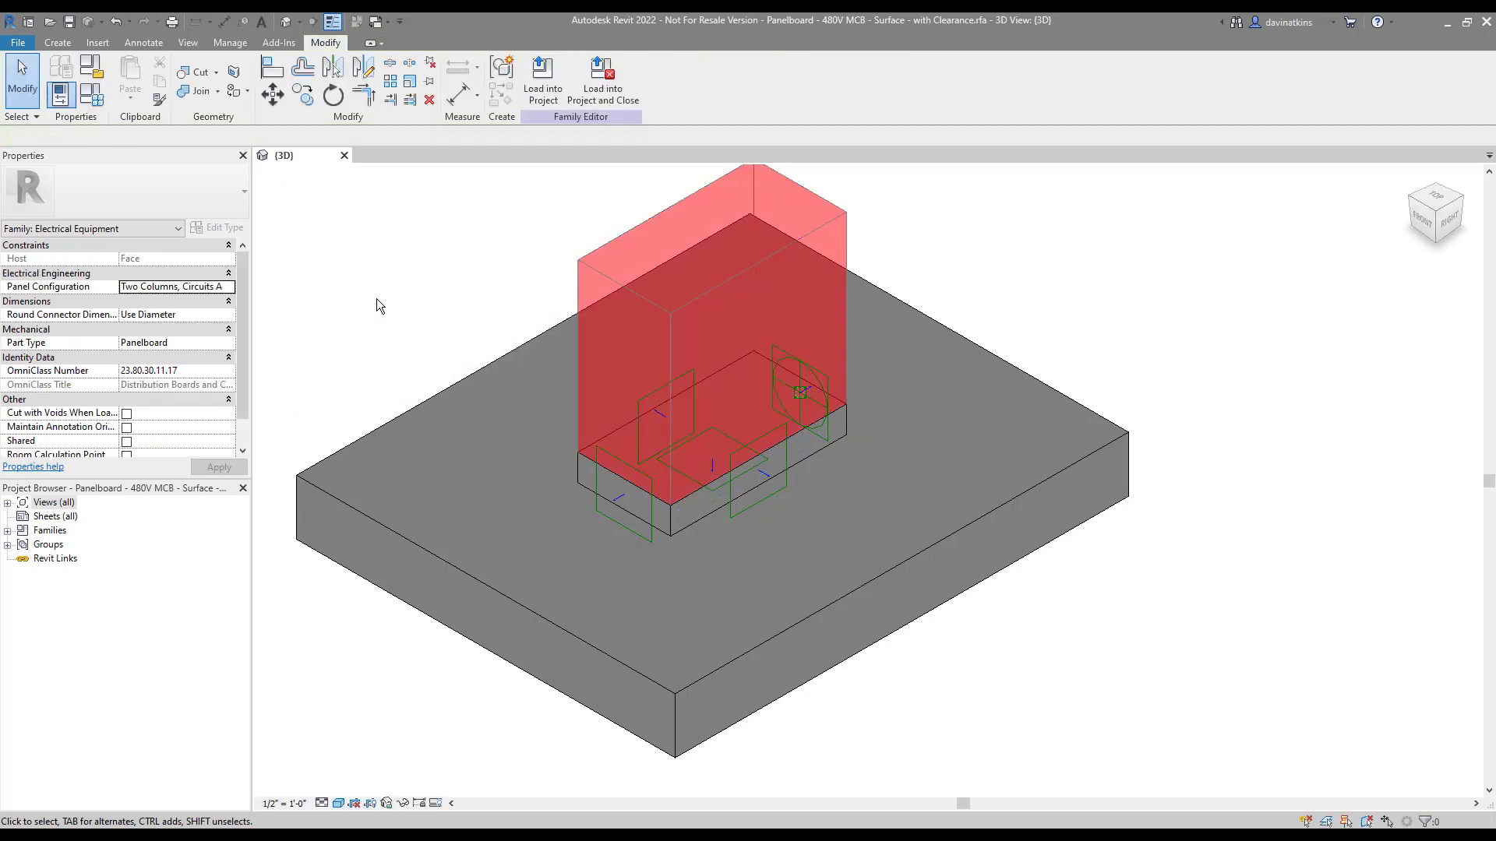
click(69, 21)
click(17, 42)
mouse_move(104, 103)
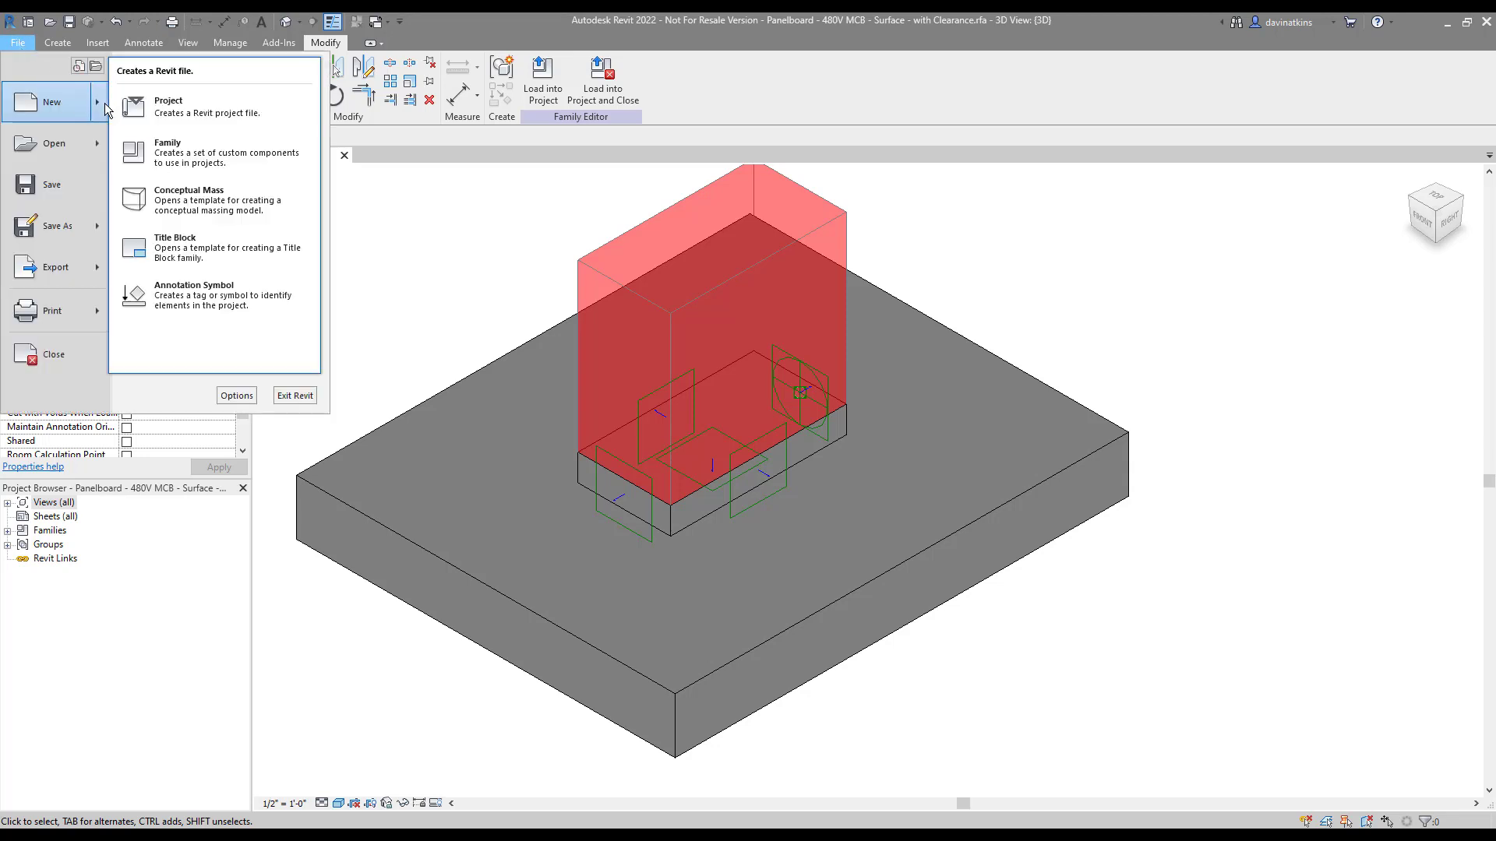
click(169, 106)
click(722, 478)
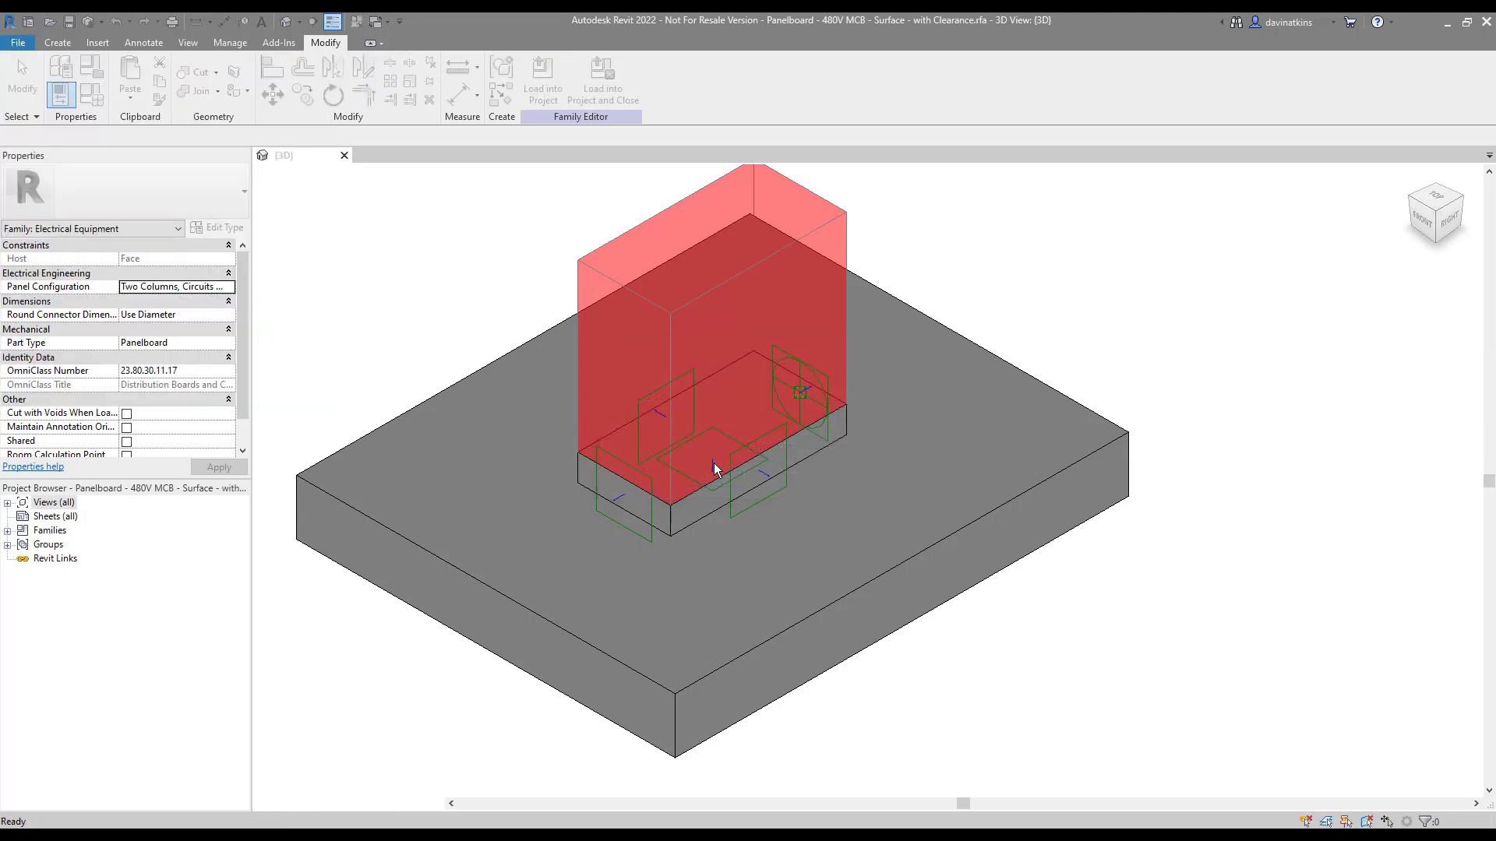
Step: Draw a straight wall on Level 1 of the new project
click(64, 78)
click(738, 441)
click(859, 441)
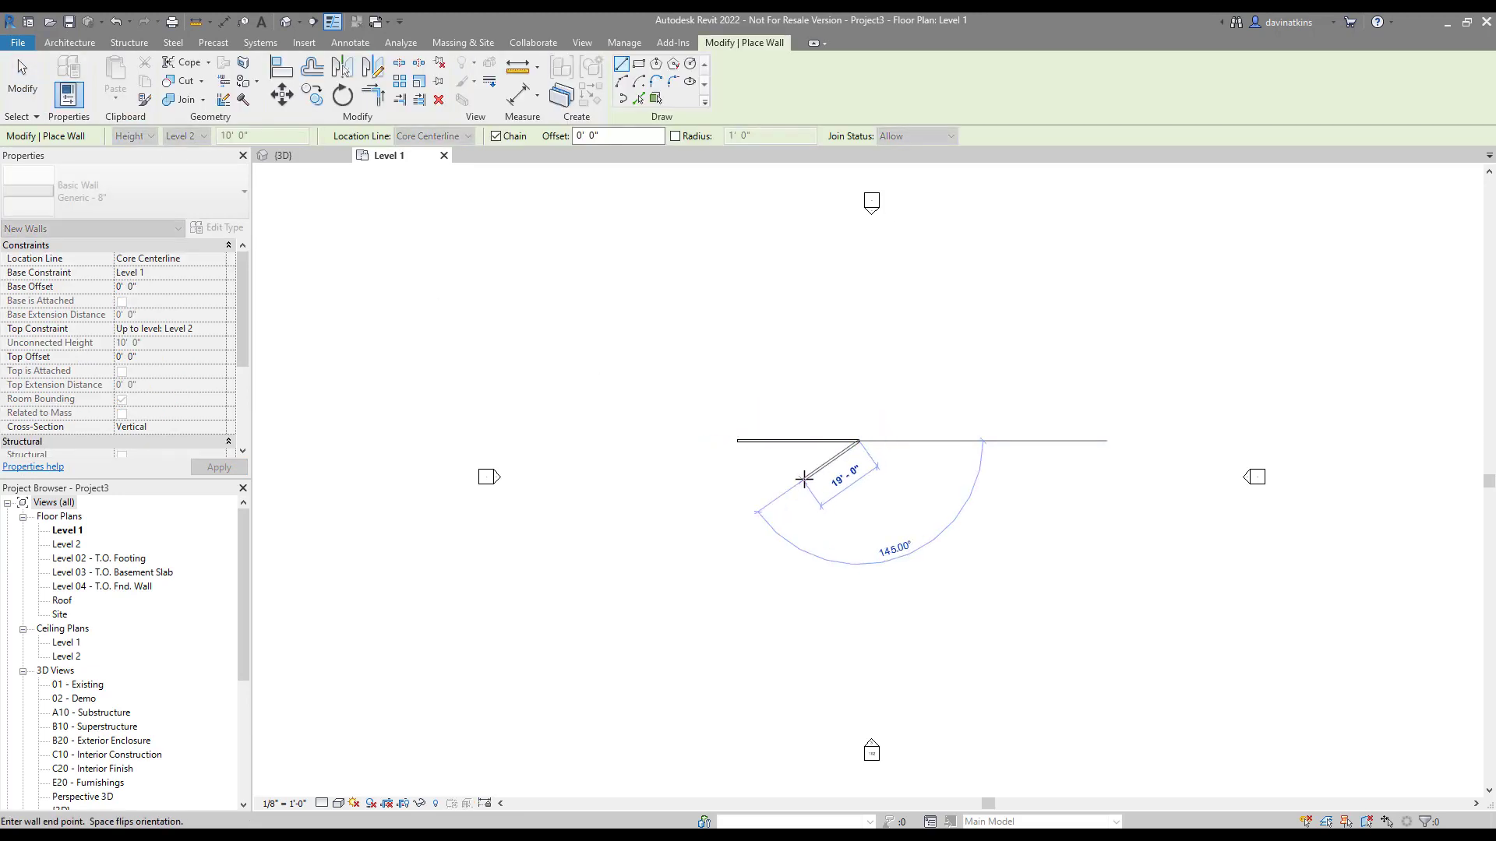
key(Escape)
key(Escape)
scroll(822, 440, up, 5)
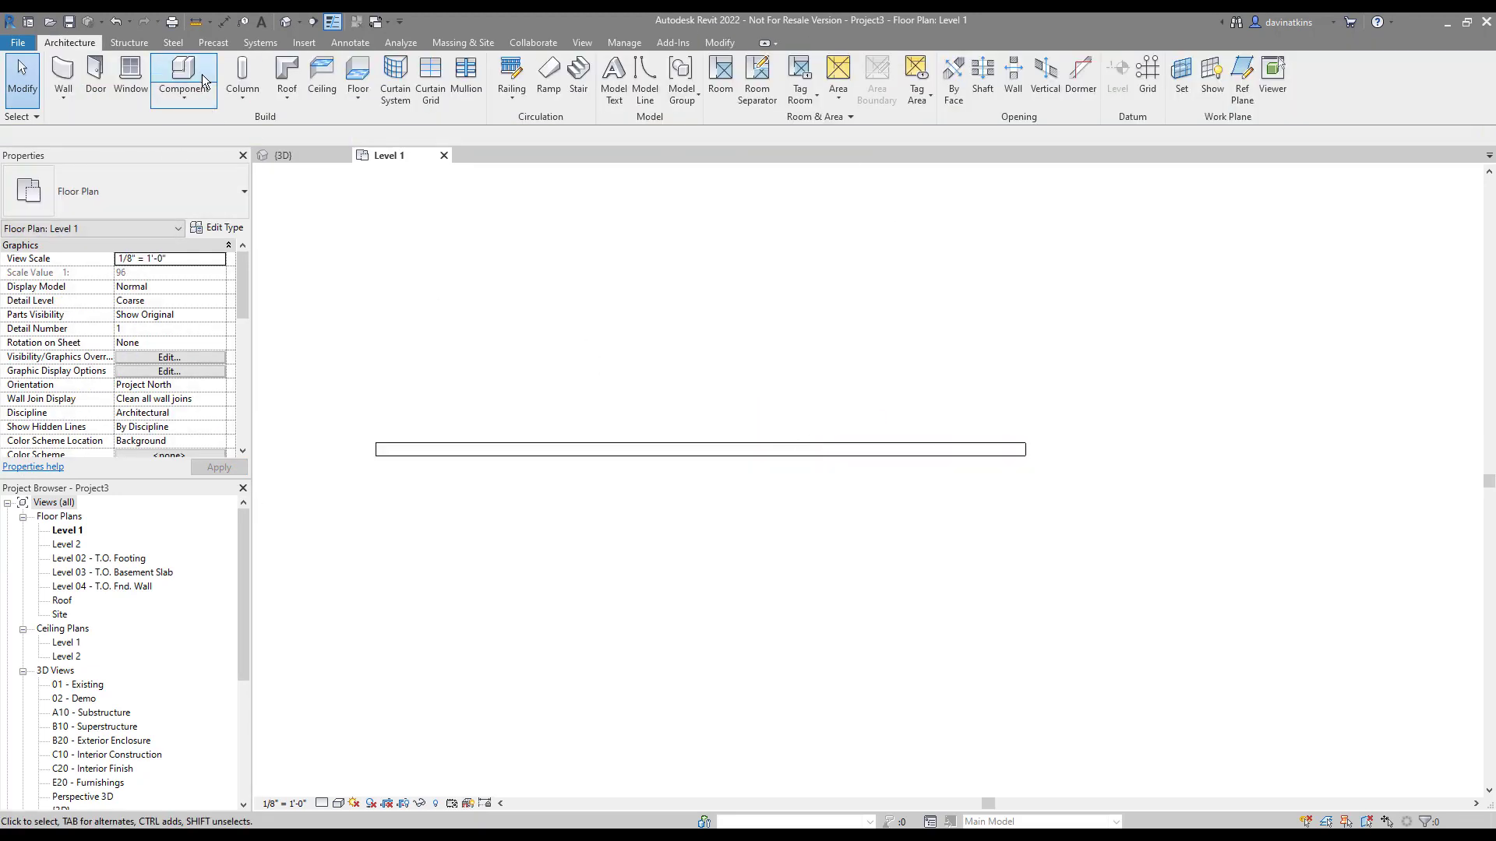
Step: Place a W10X49 structural column just below the wall, then return to the family's 3D view
click(242, 74)
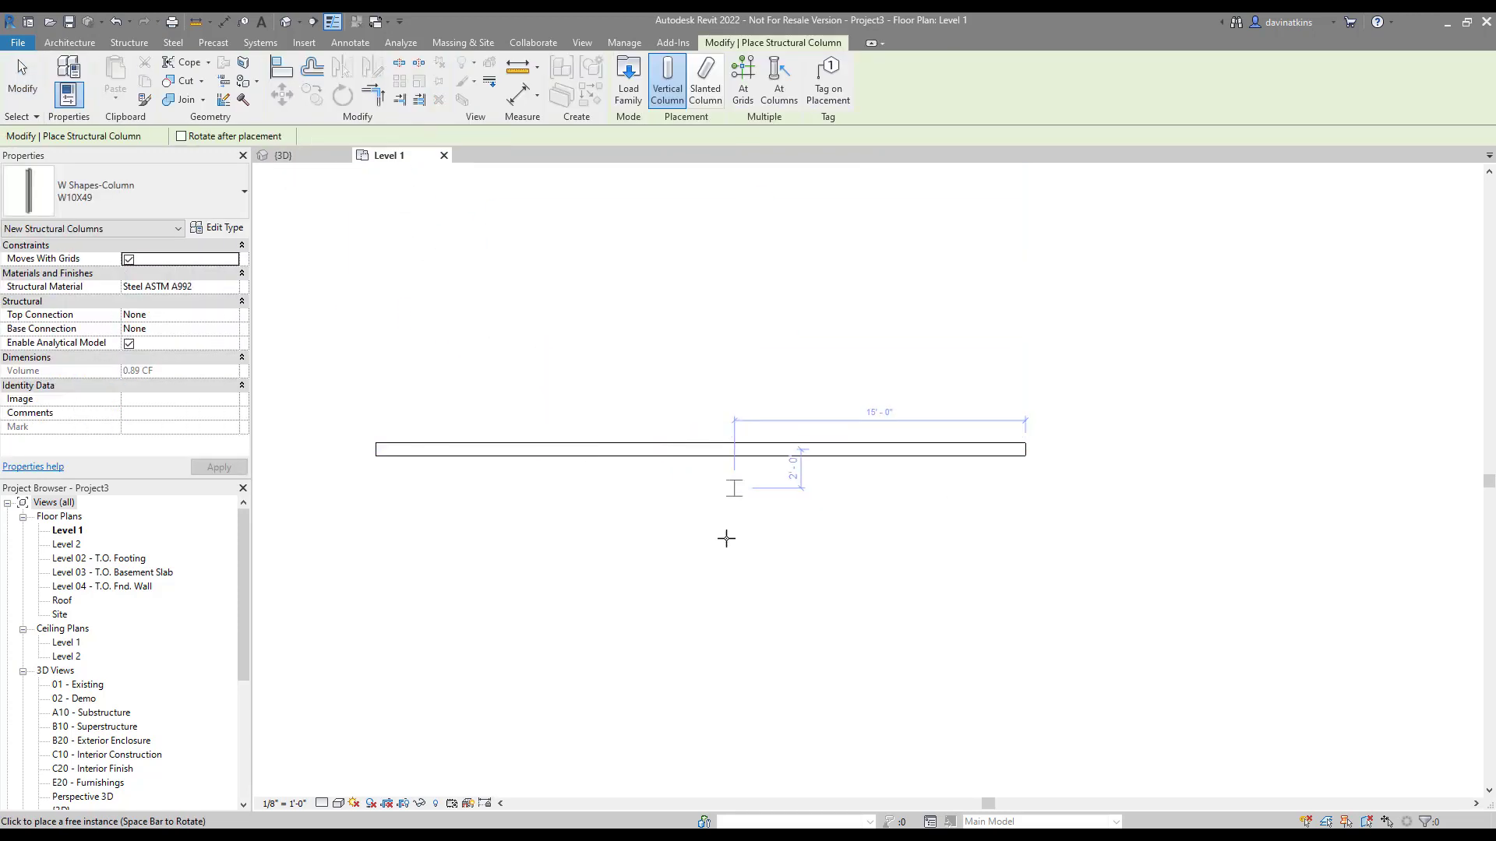
click(734, 489)
key(Escape)
key(Escape)
click(303, 156)
Step: Load the panelboard family into the project and place it on the wall
click(541, 90)
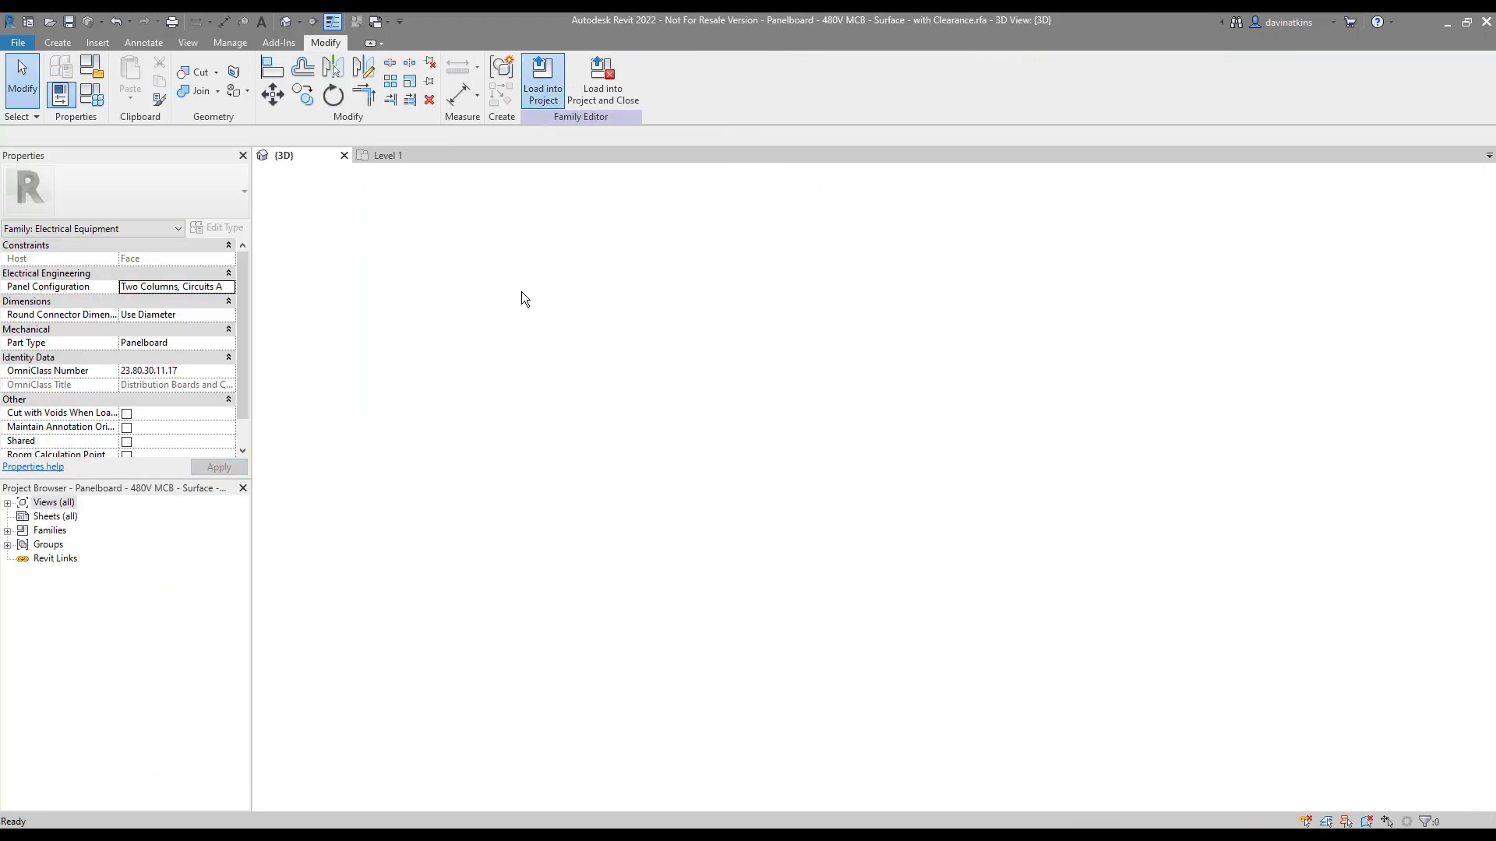
click(734, 454)
key(Escape)
key(Escape)
scroll(790, 472, up, 2)
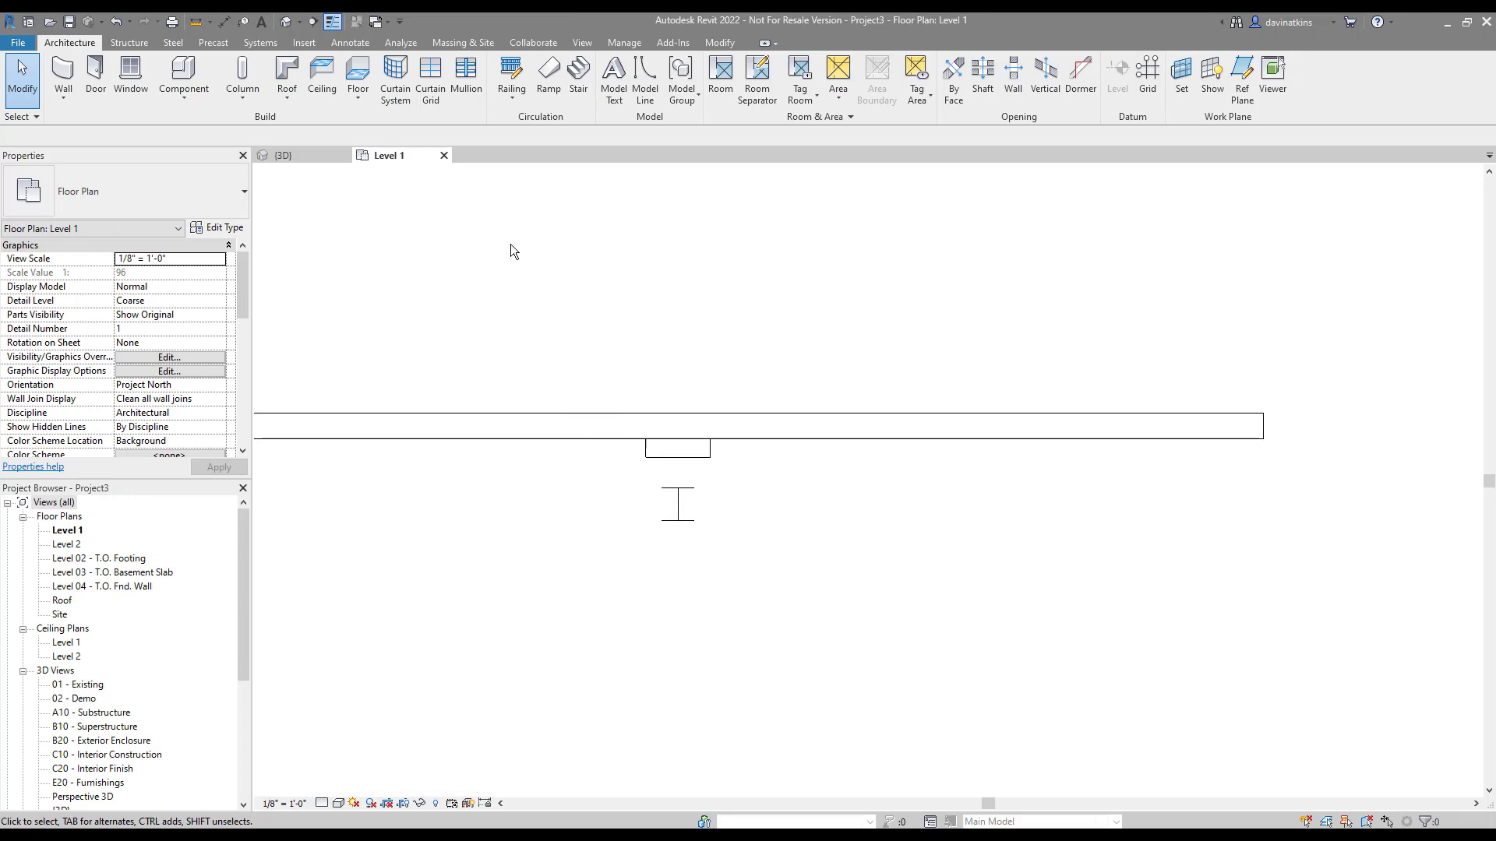
Step: Run an interference check of Electrical Equipment against Structural Columns and close the report
click(538, 43)
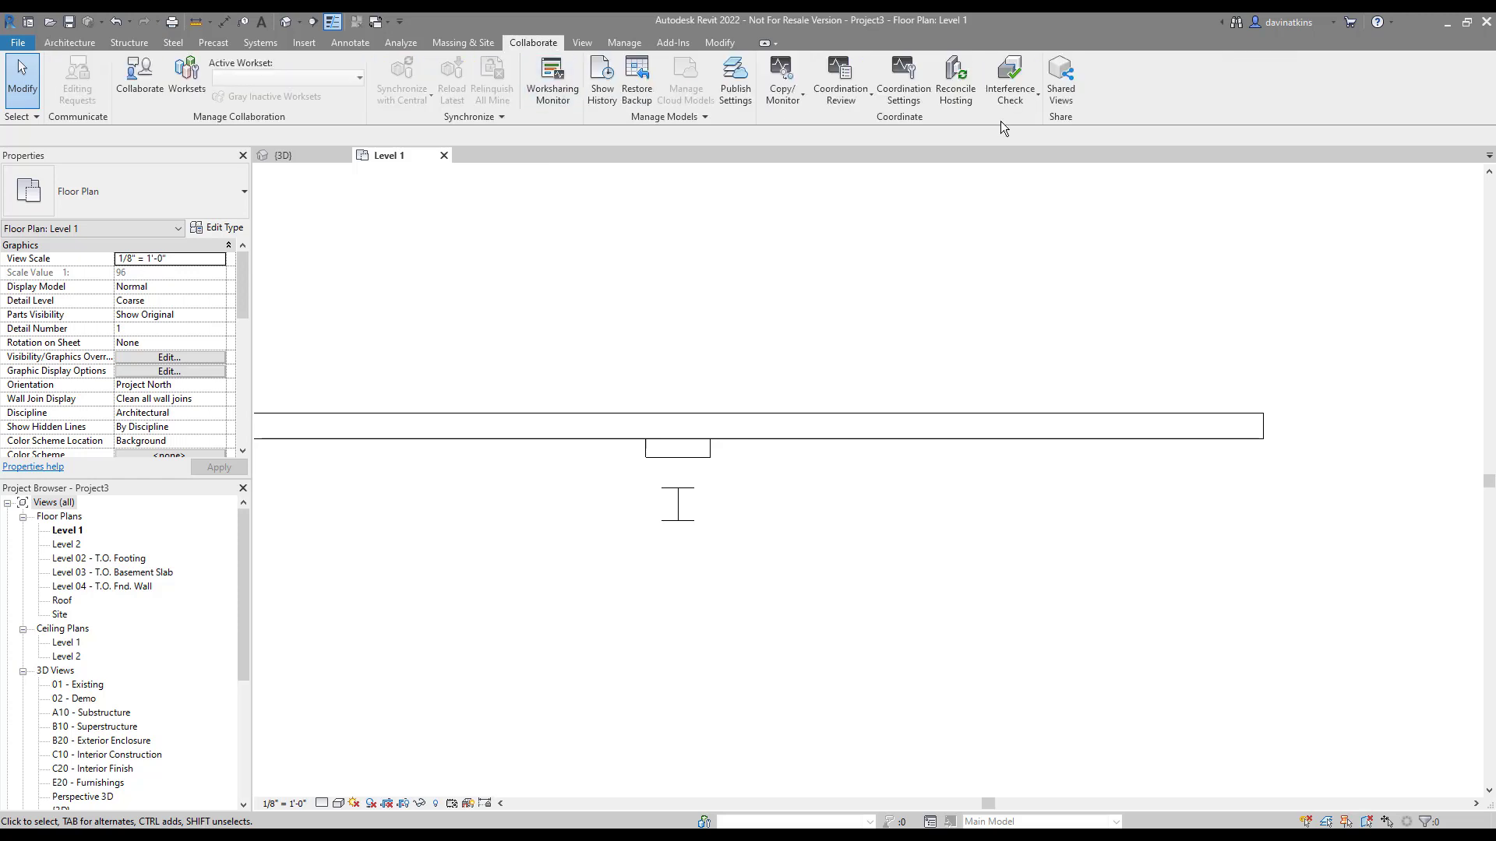
click(1010, 99)
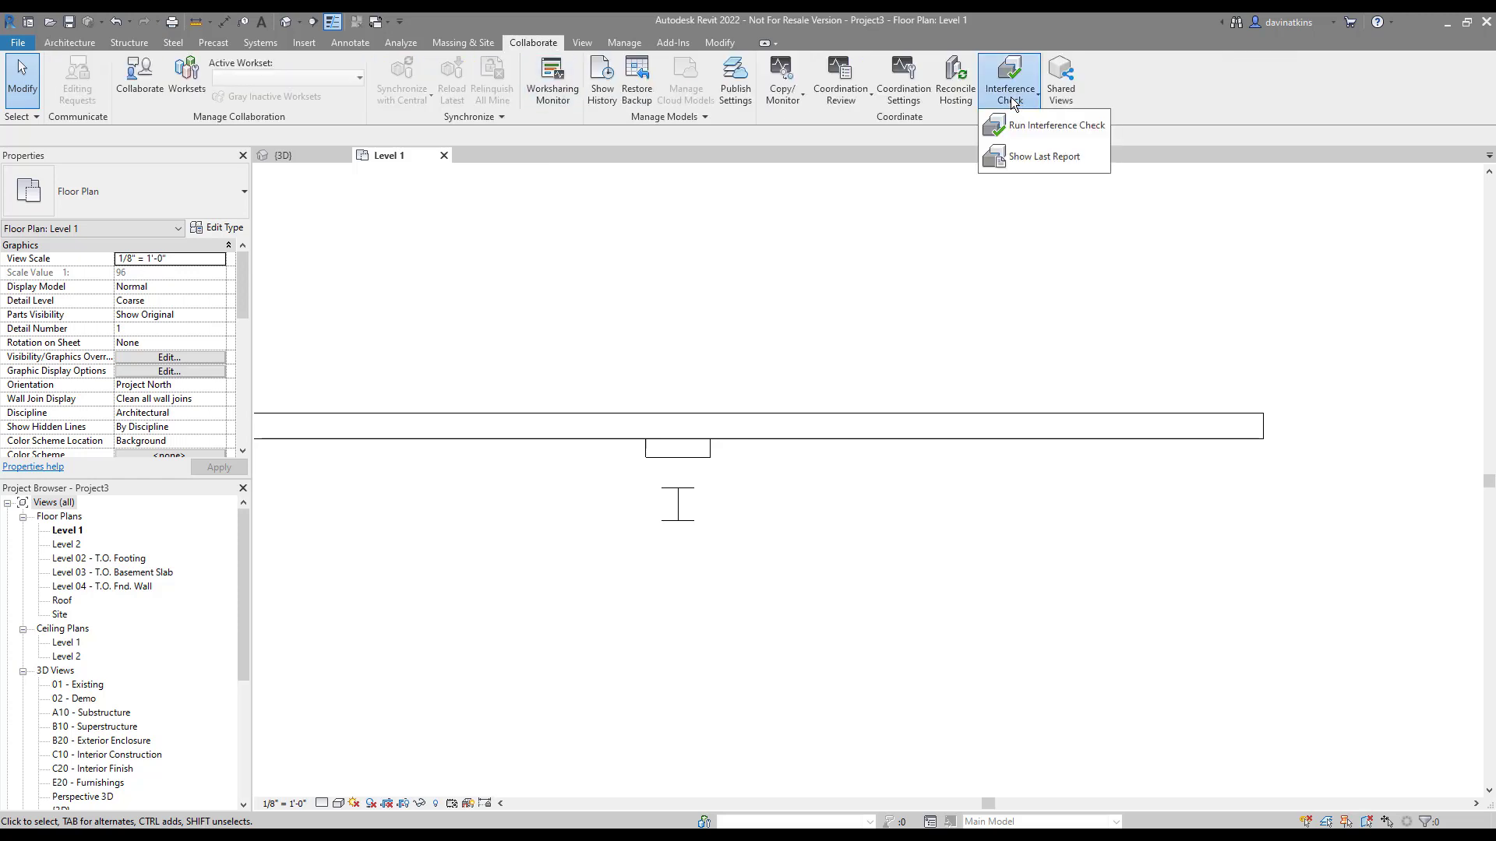
click(1040, 131)
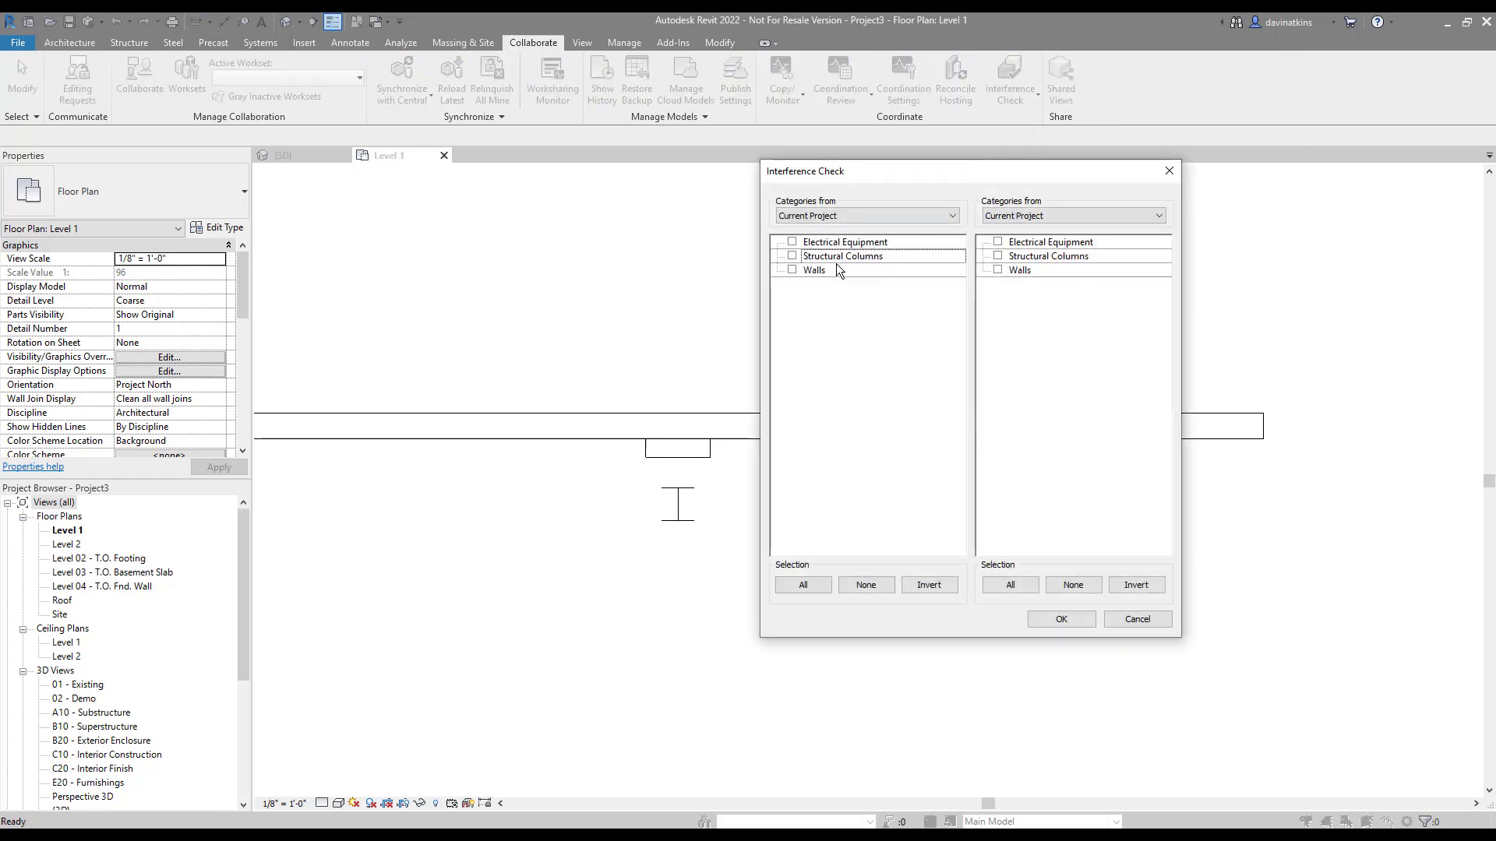
click(793, 242)
click(997, 256)
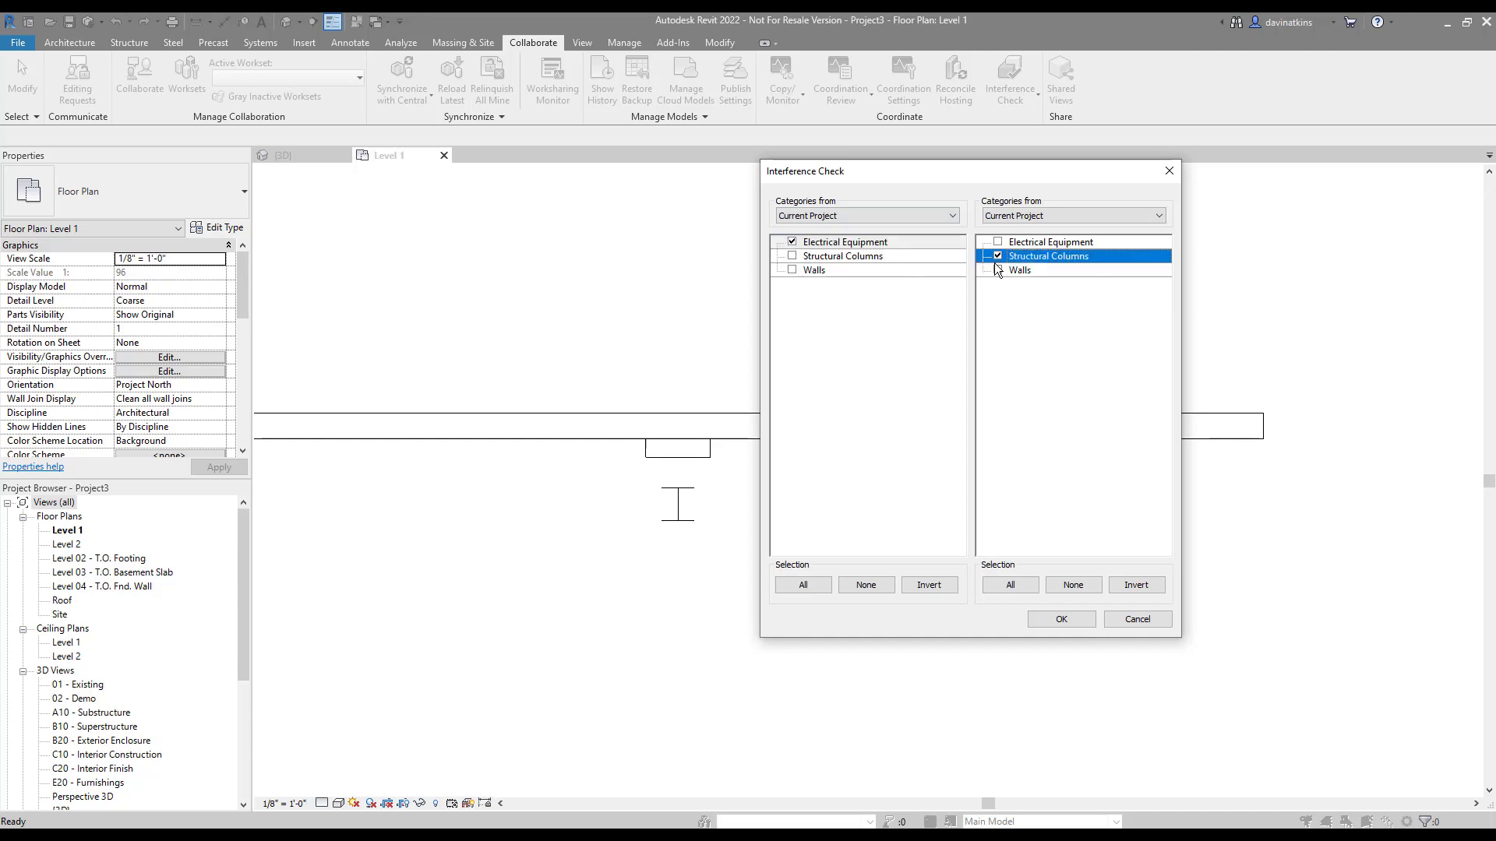
click(1073, 619)
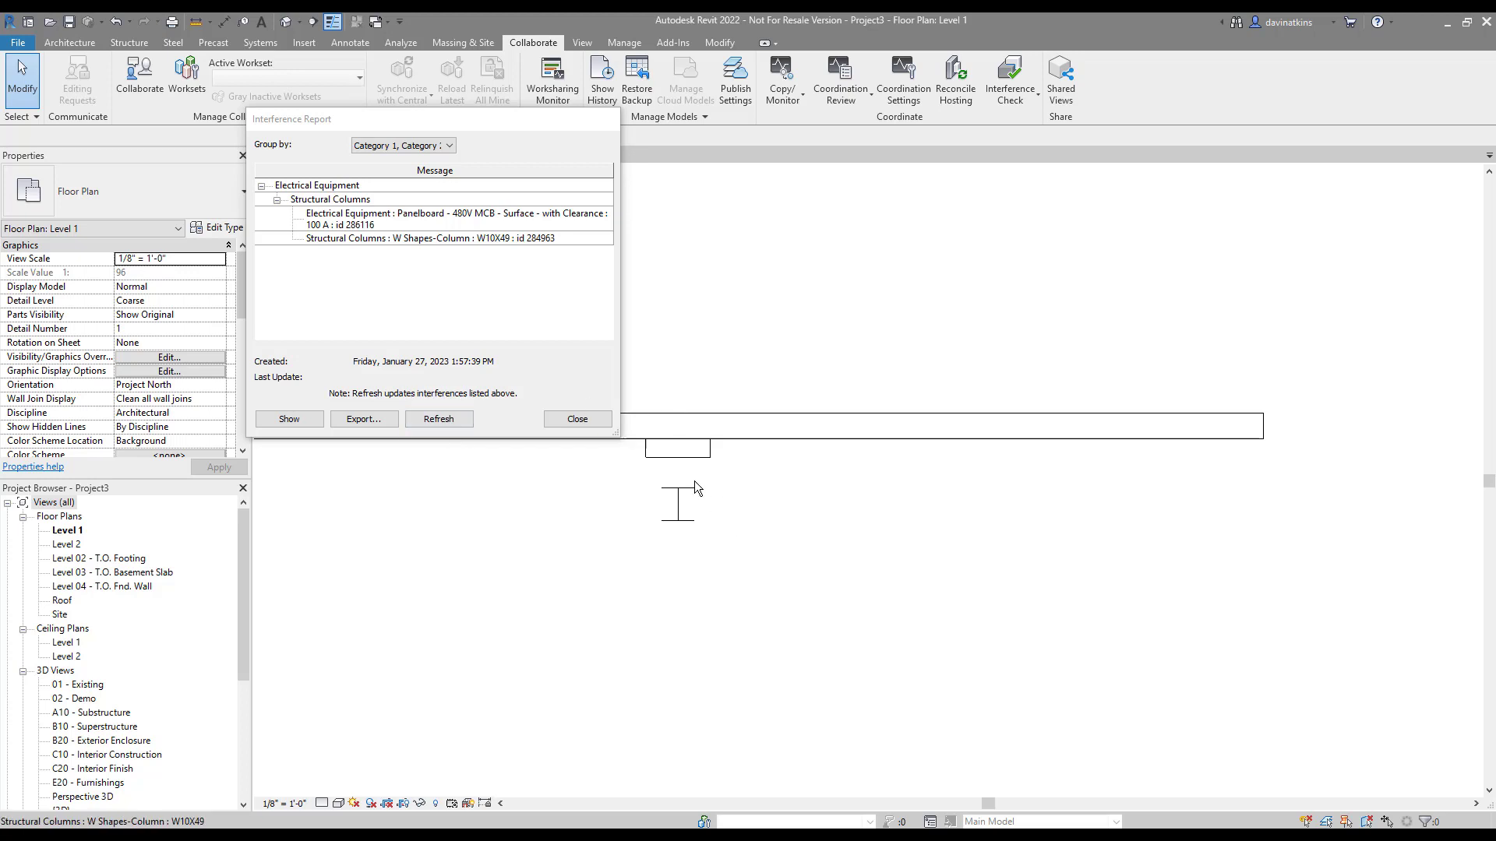
click(577, 421)
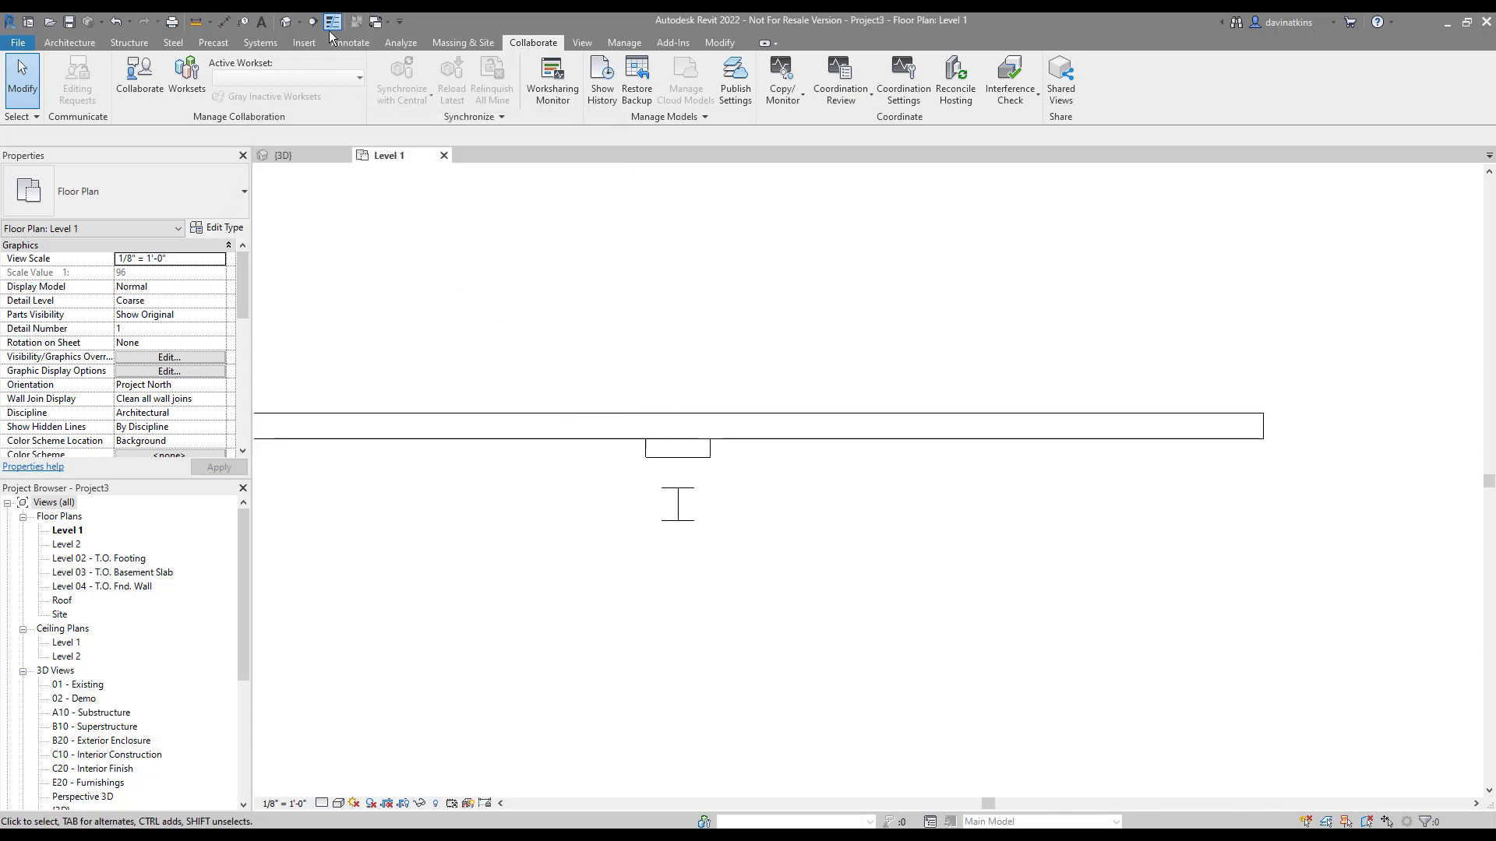
Step: Open the default 3D view, zoom in on the panelboard, and set the detail level to Coarse
click(286, 21)
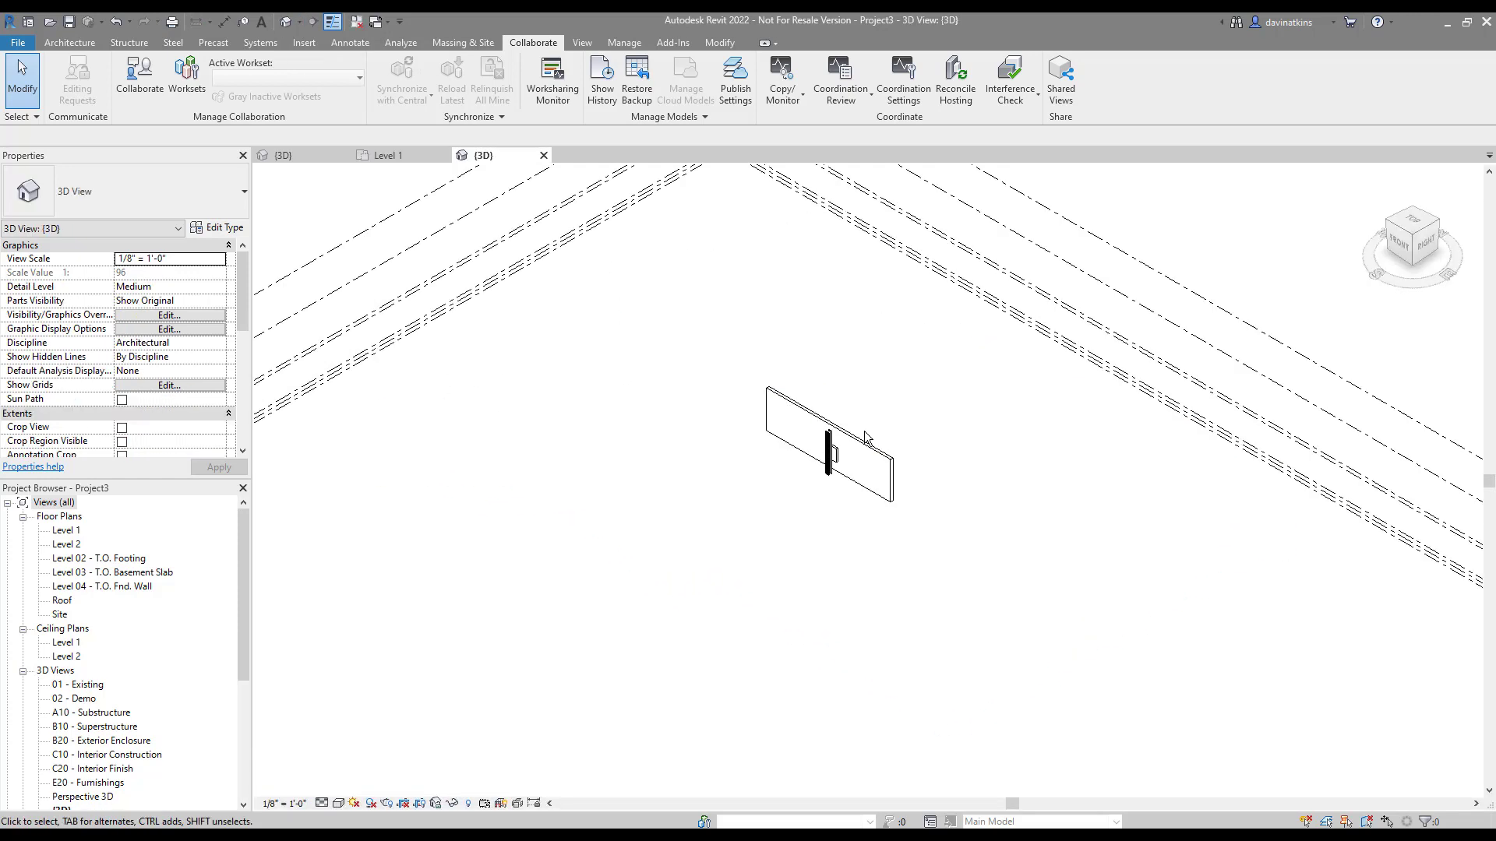
scroll(864, 436, up, 10)
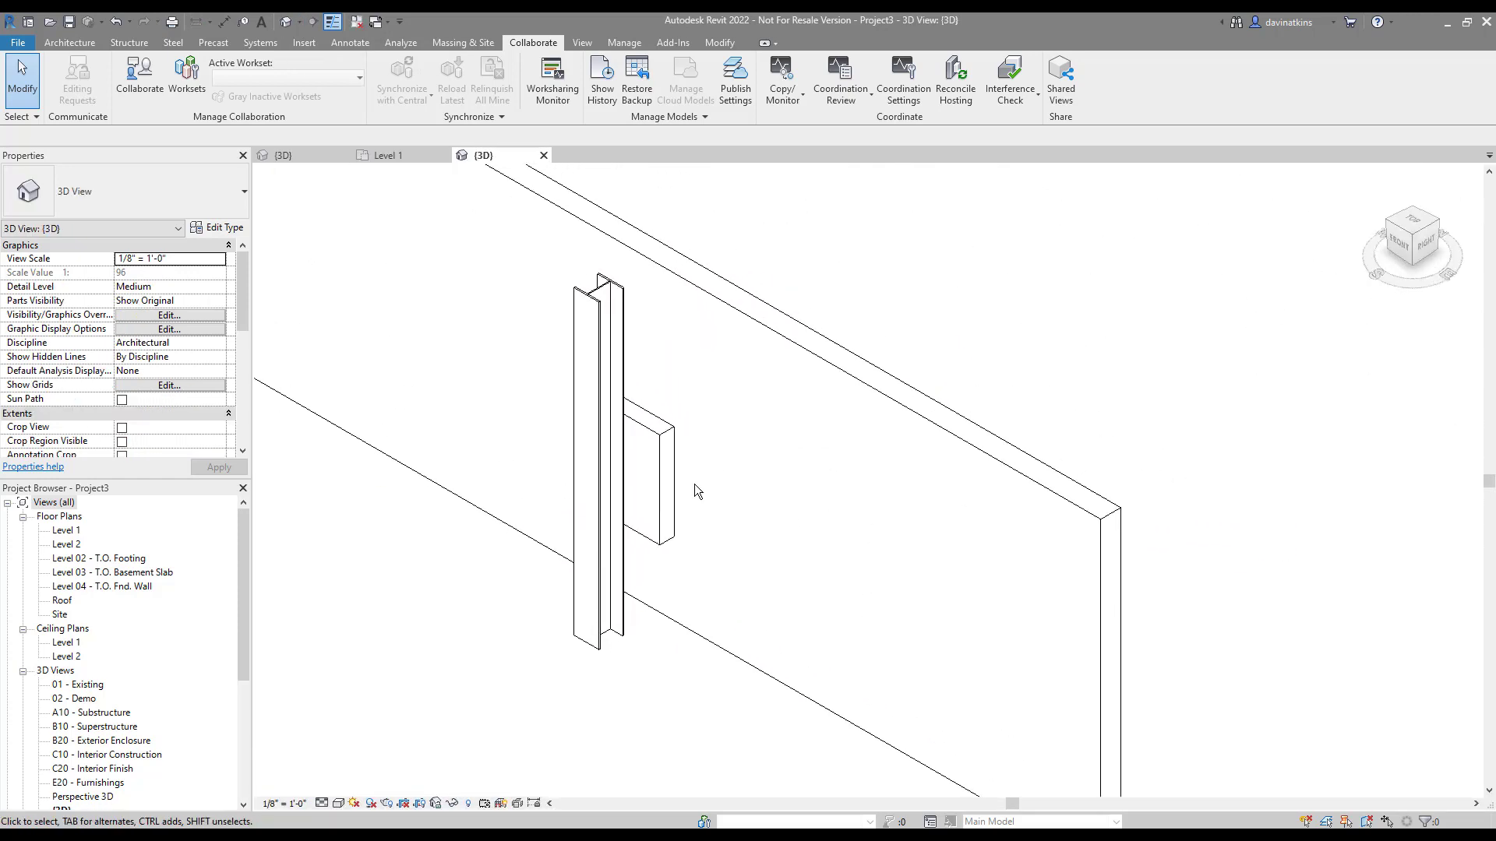
click(322, 803)
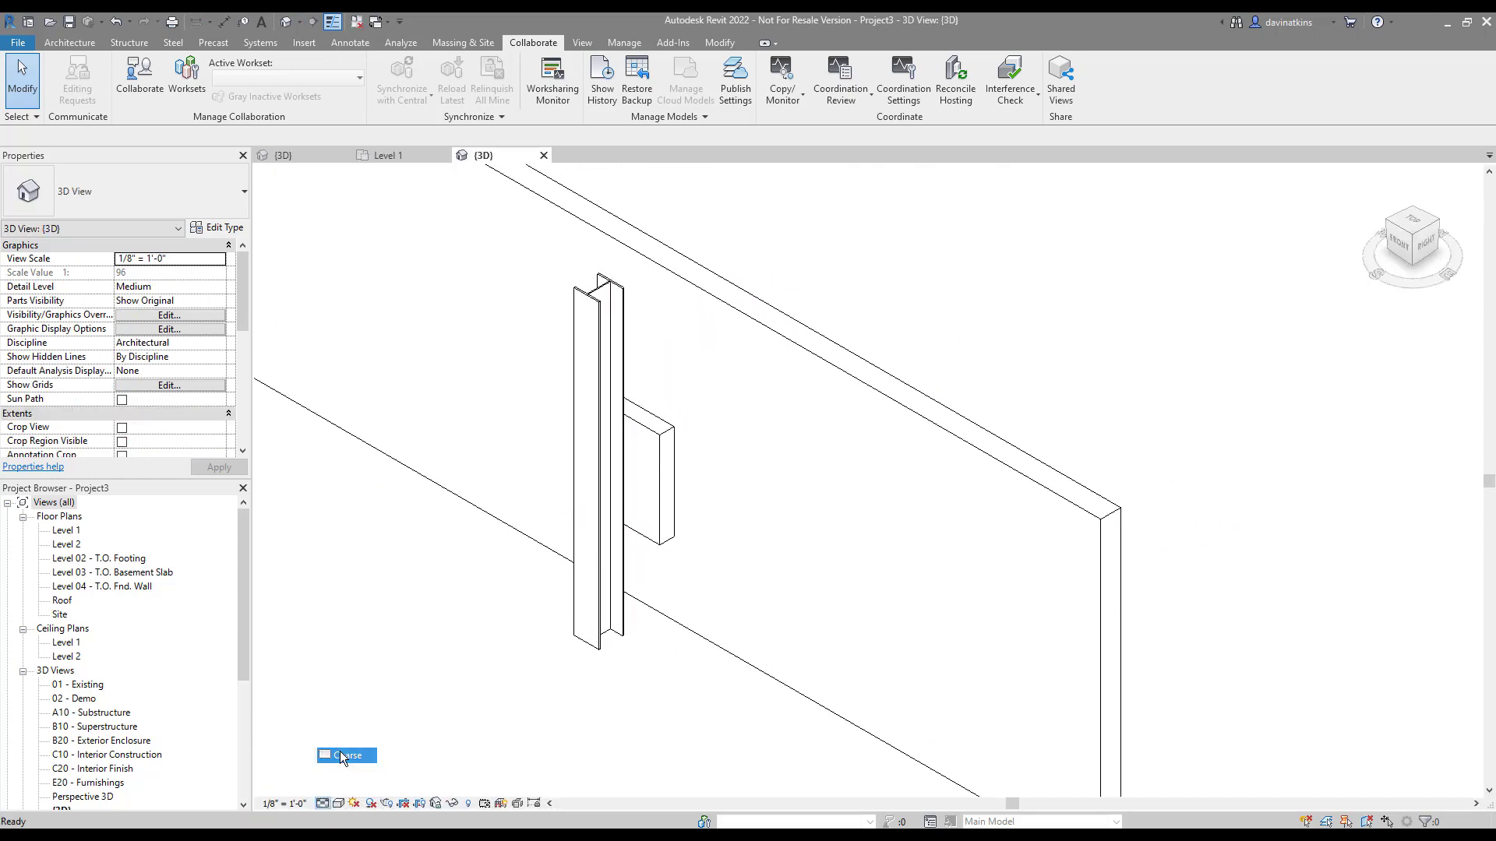
click(344, 754)
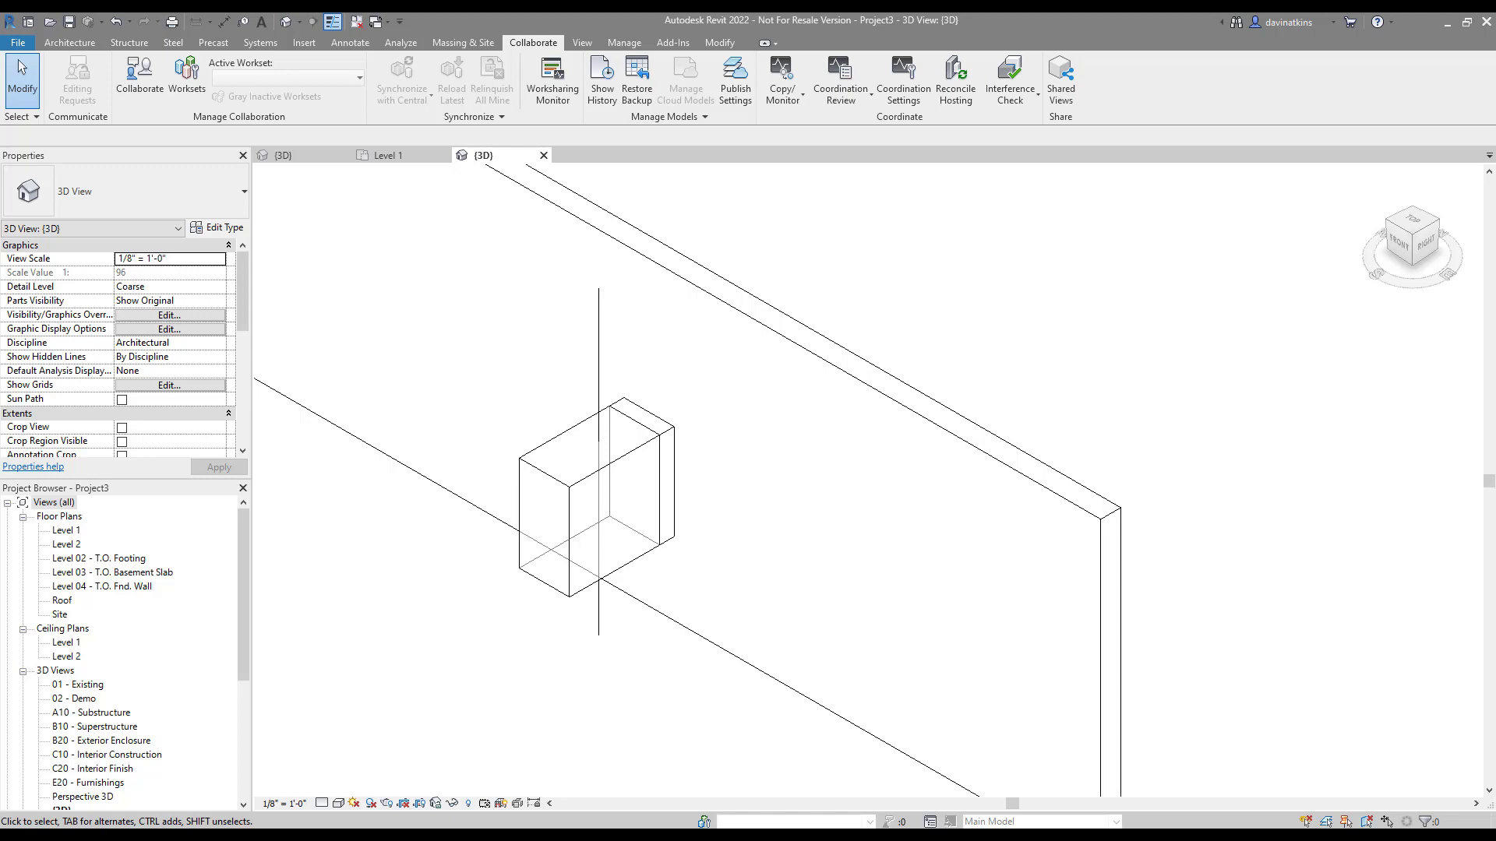
click(338, 803)
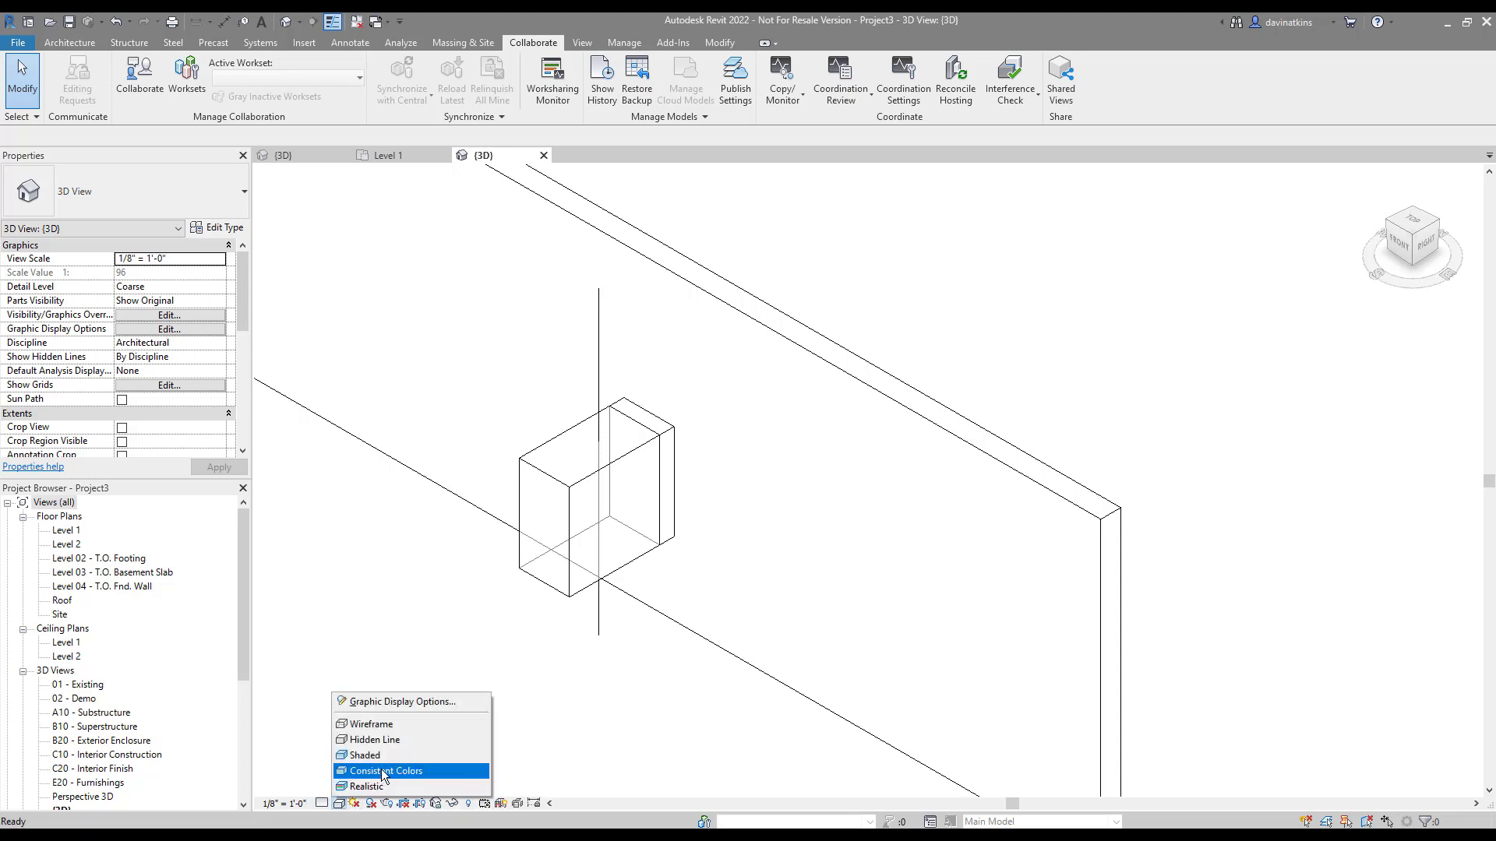
Step: Set the 3D view's visual style to Consistent Colors
click(387, 770)
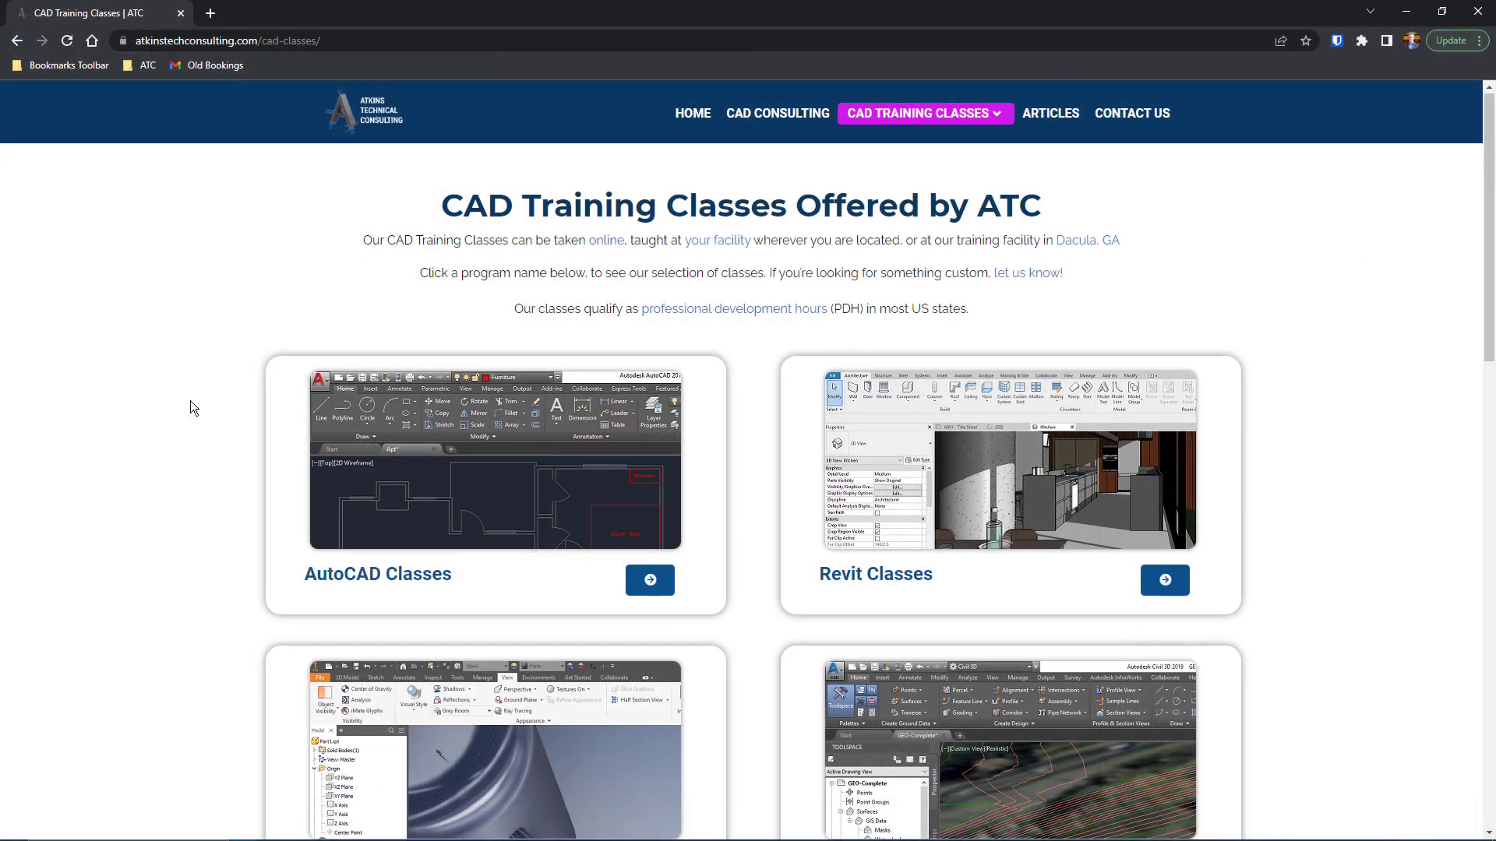
Step: Scroll the CAD Training Classes page down past AutoCAD, Revit and 3DS Max to Sketch Up and Fusion 360
scroll(190, 401, down, 2)
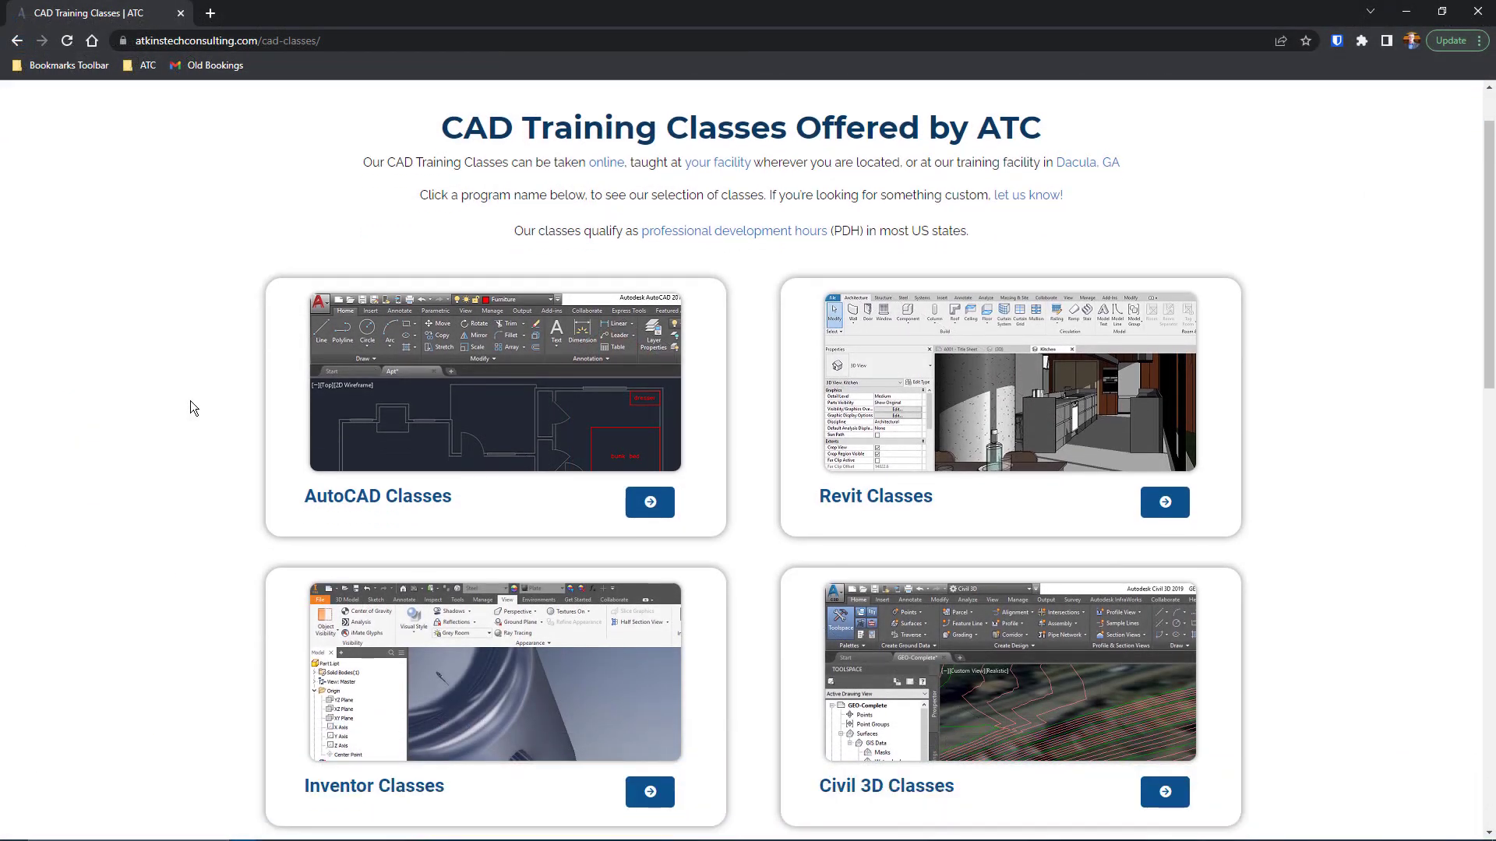
scroll(190, 401, down, 4)
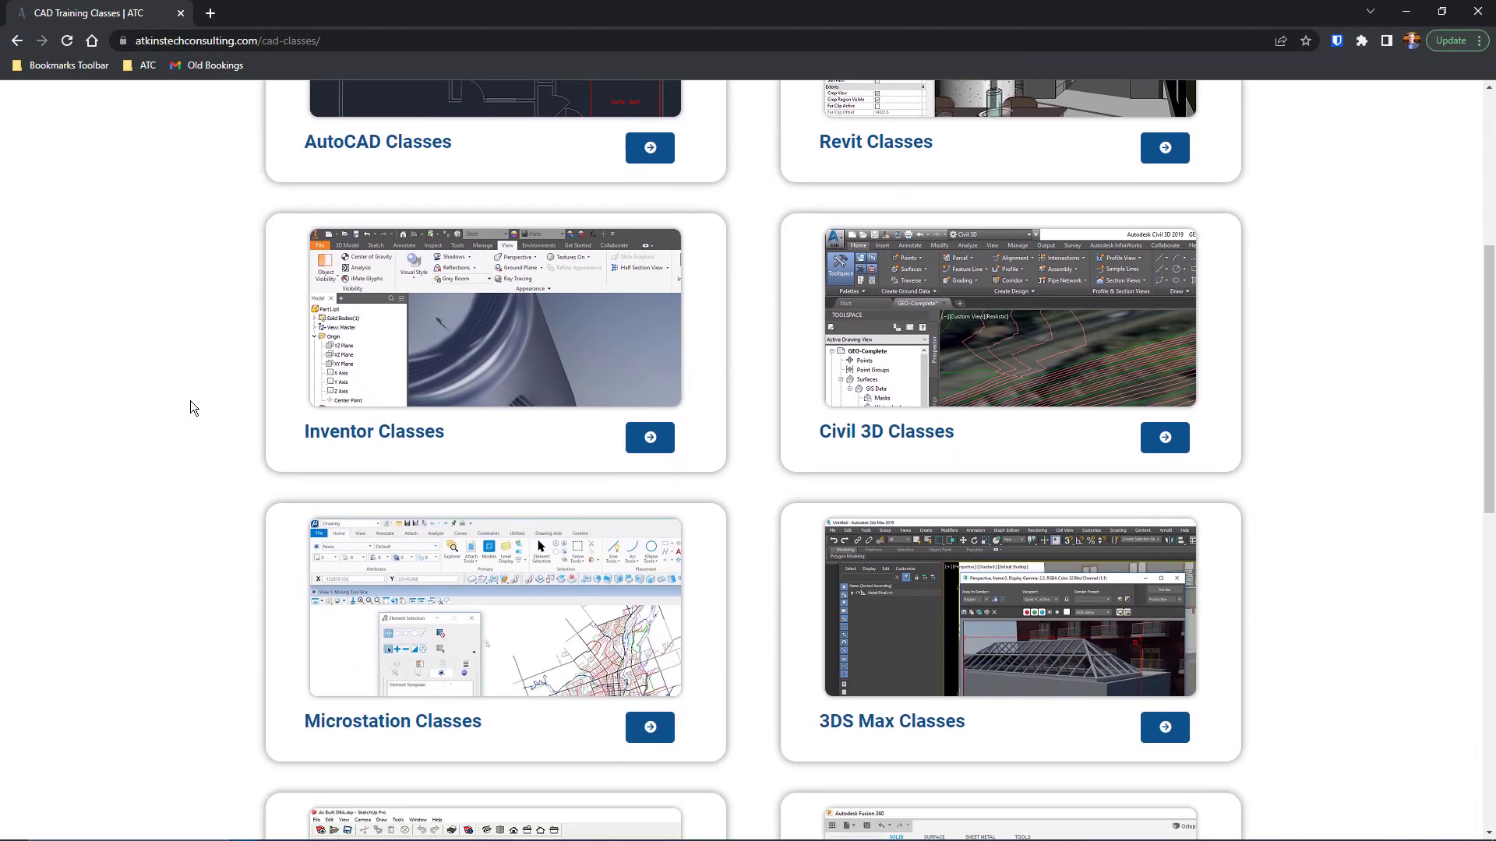
scroll(191, 402, down, 4)
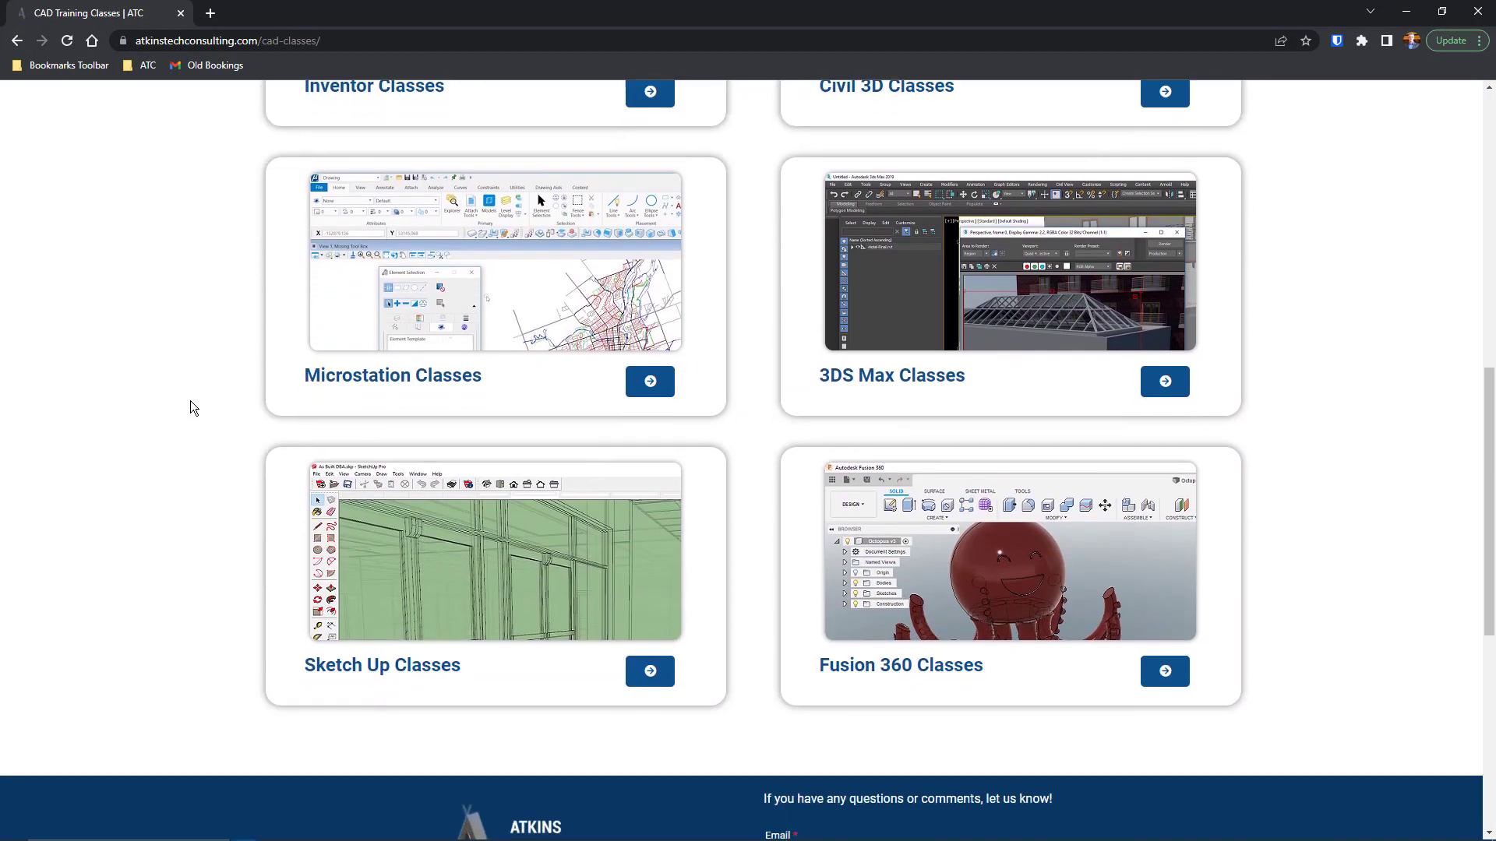